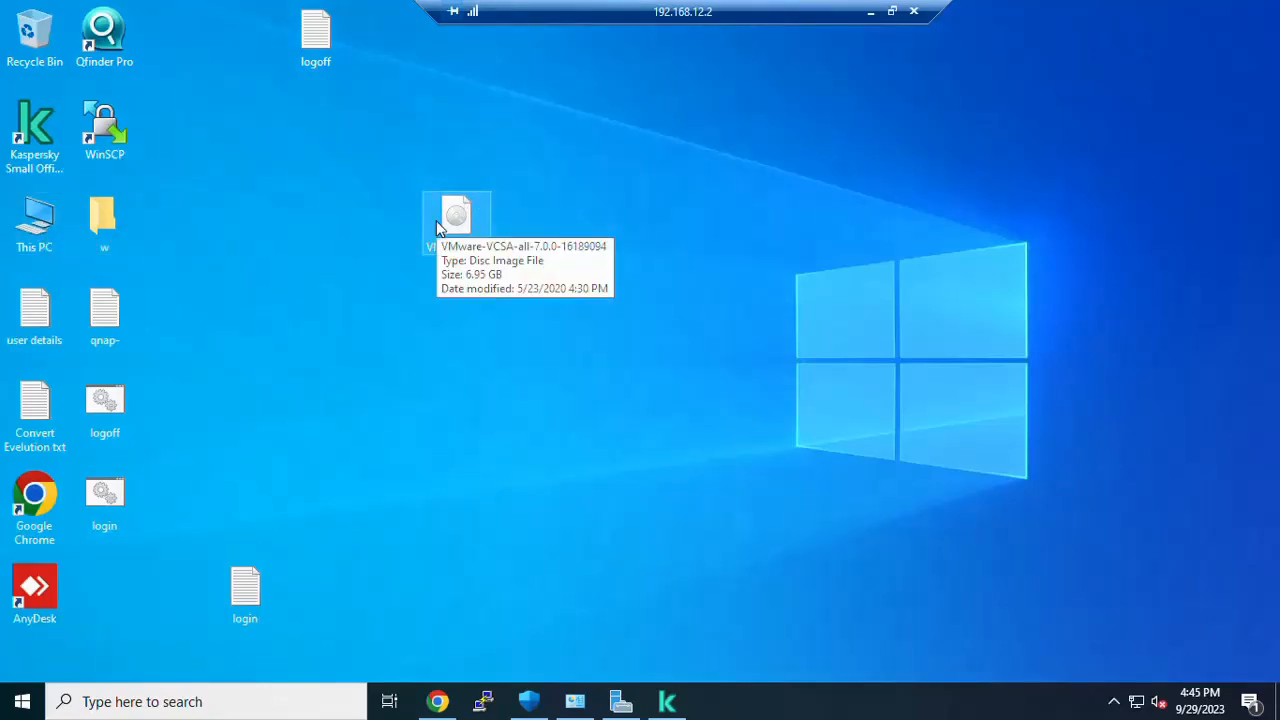
Step: Mount the VCSA ISO and open its vcsa-ui-installer\win32 folder
double_click(436, 228)
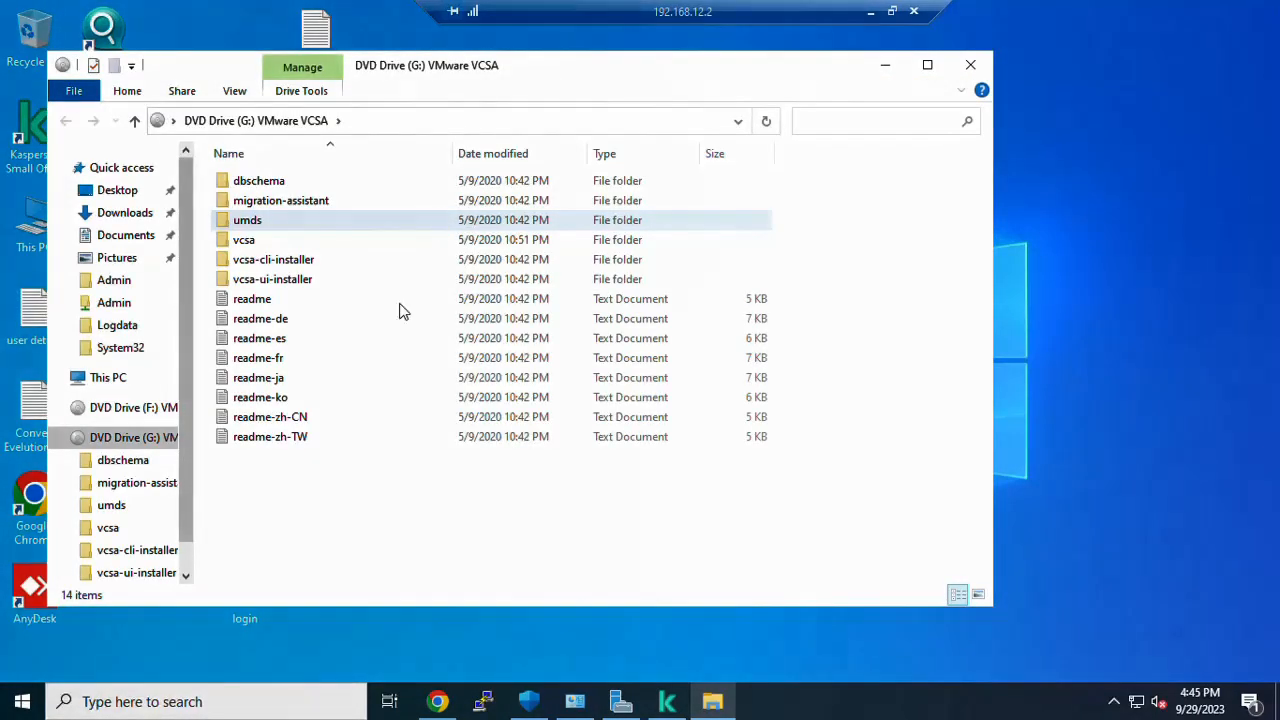
left_click(356, 523)
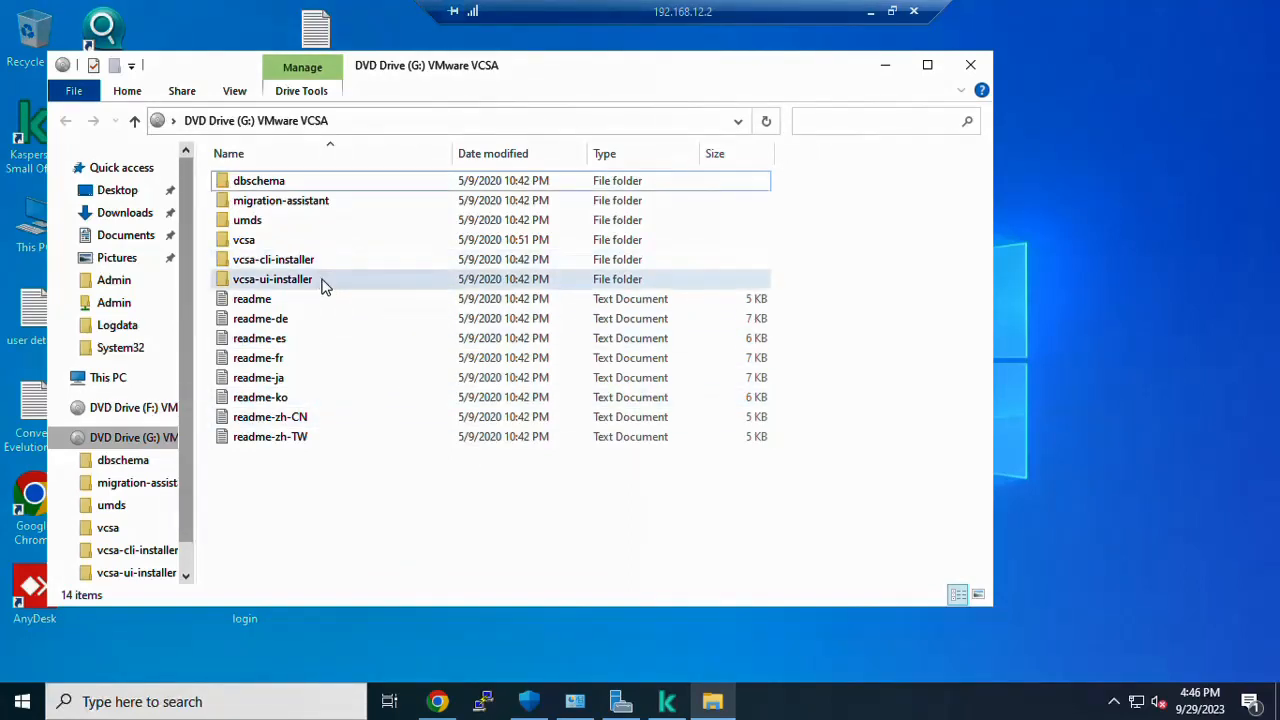
left_click_drag(563, 79, 686, 92)
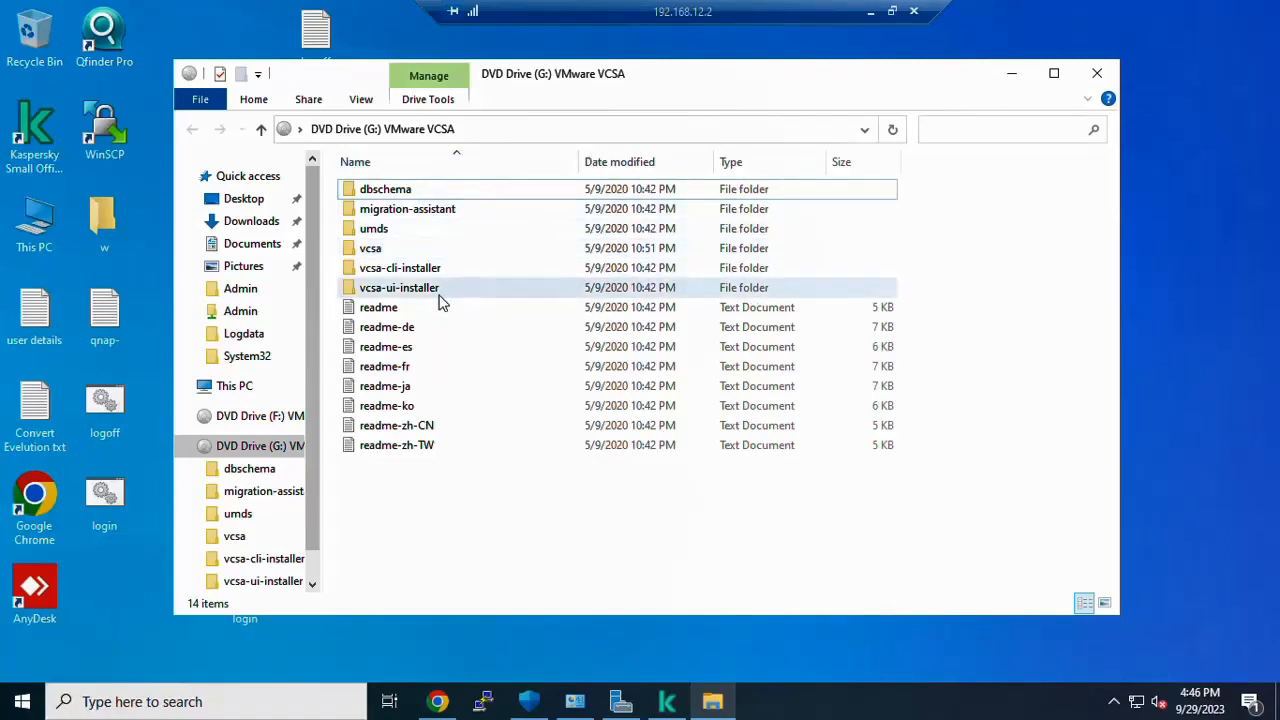
double_click(439, 290)
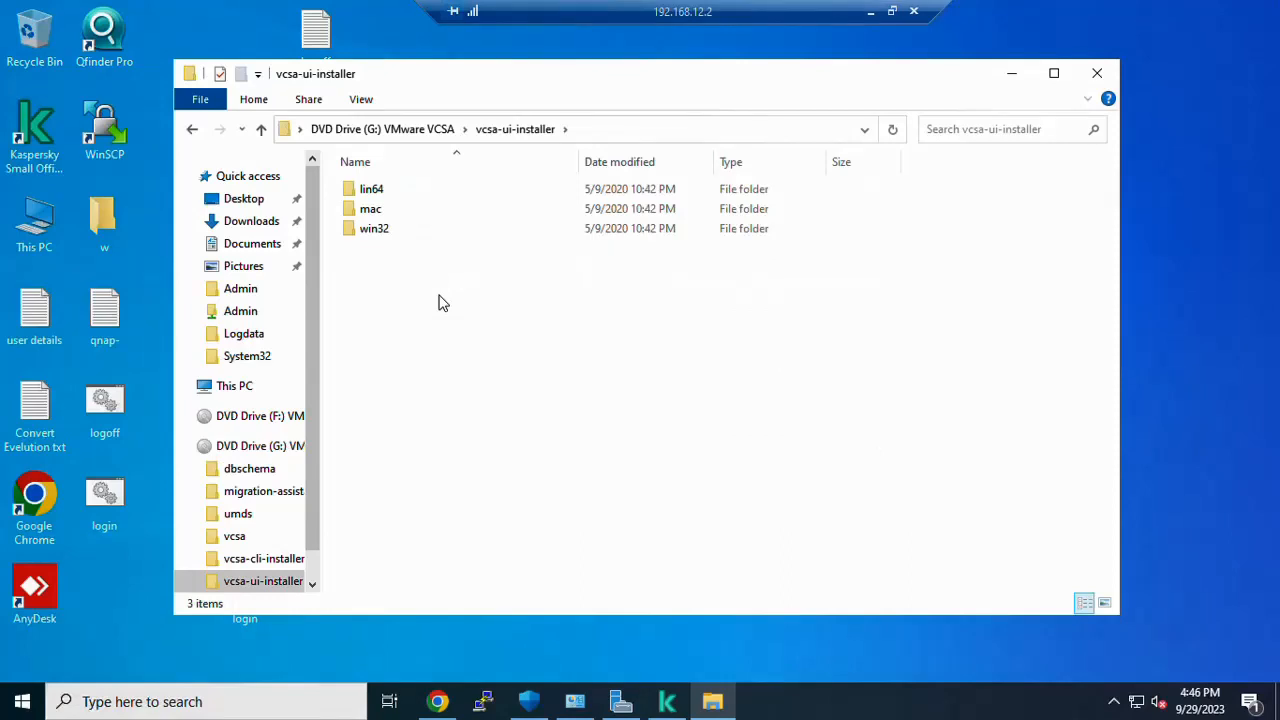
double_click(413, 233)
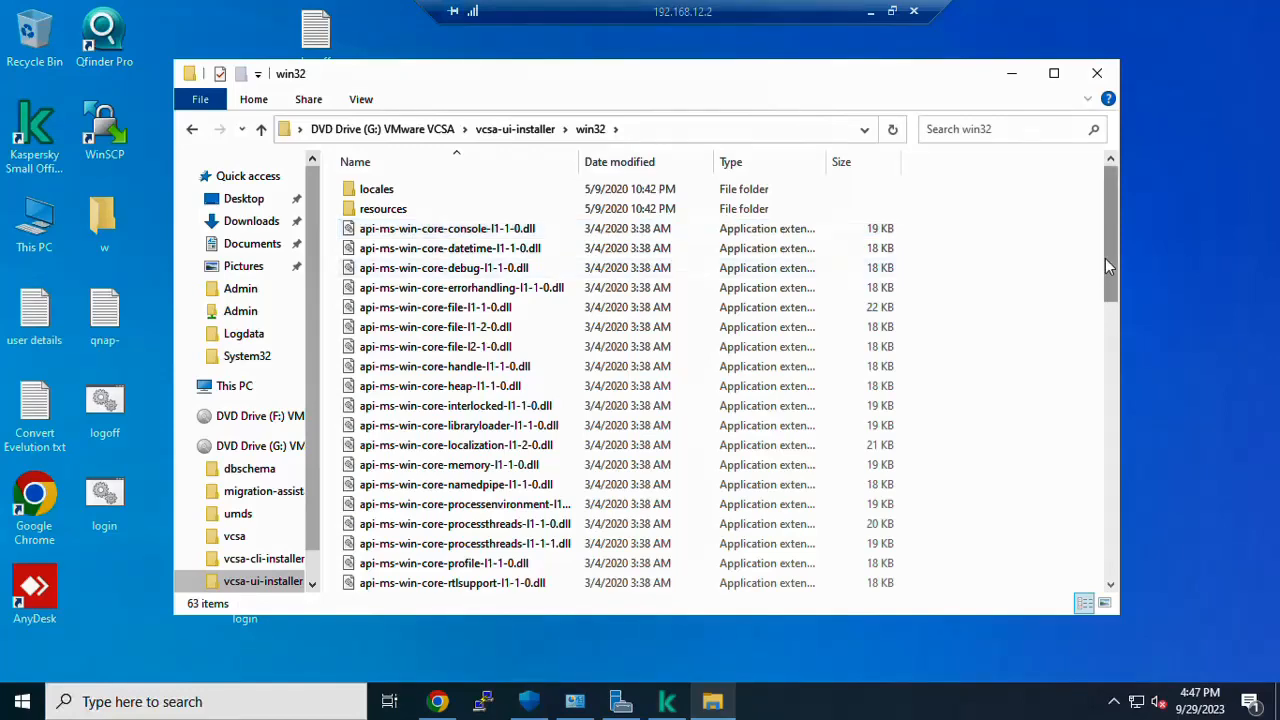
Step: Launch the vCenter Server 7.0 installer application from the win32 folder
left_click(660, 347)
key("i")
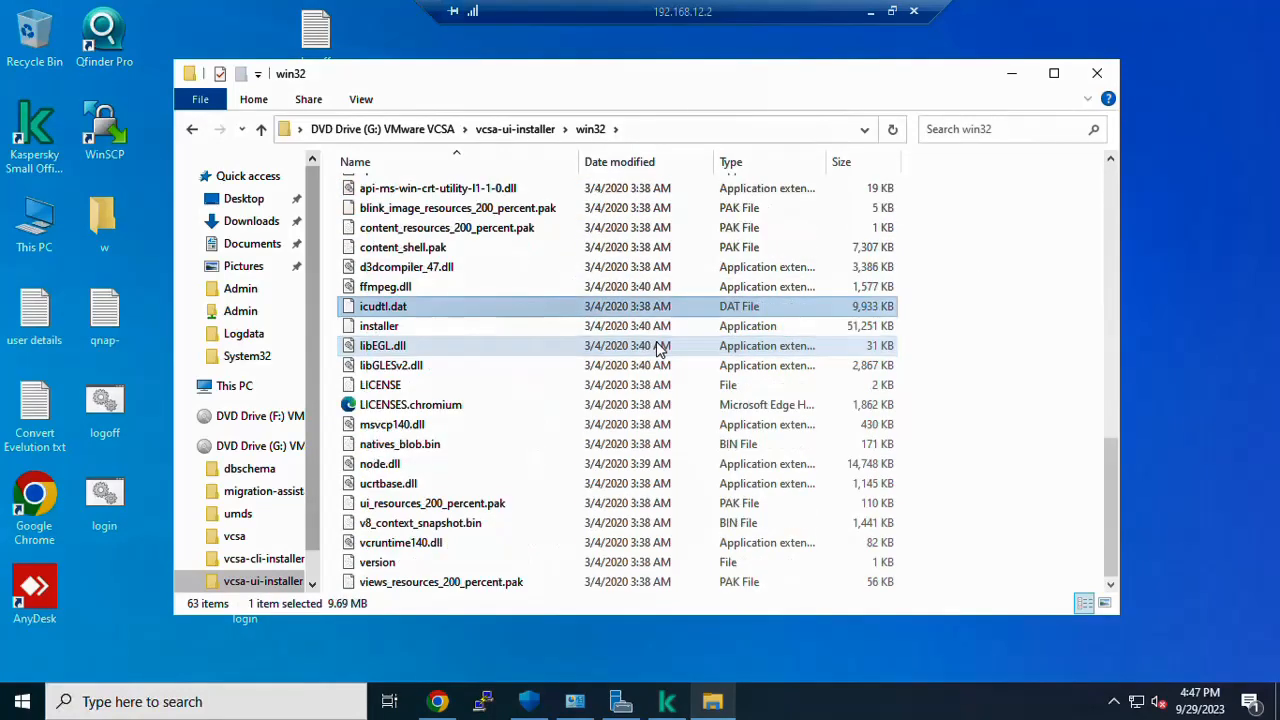
left_click(422, 333)
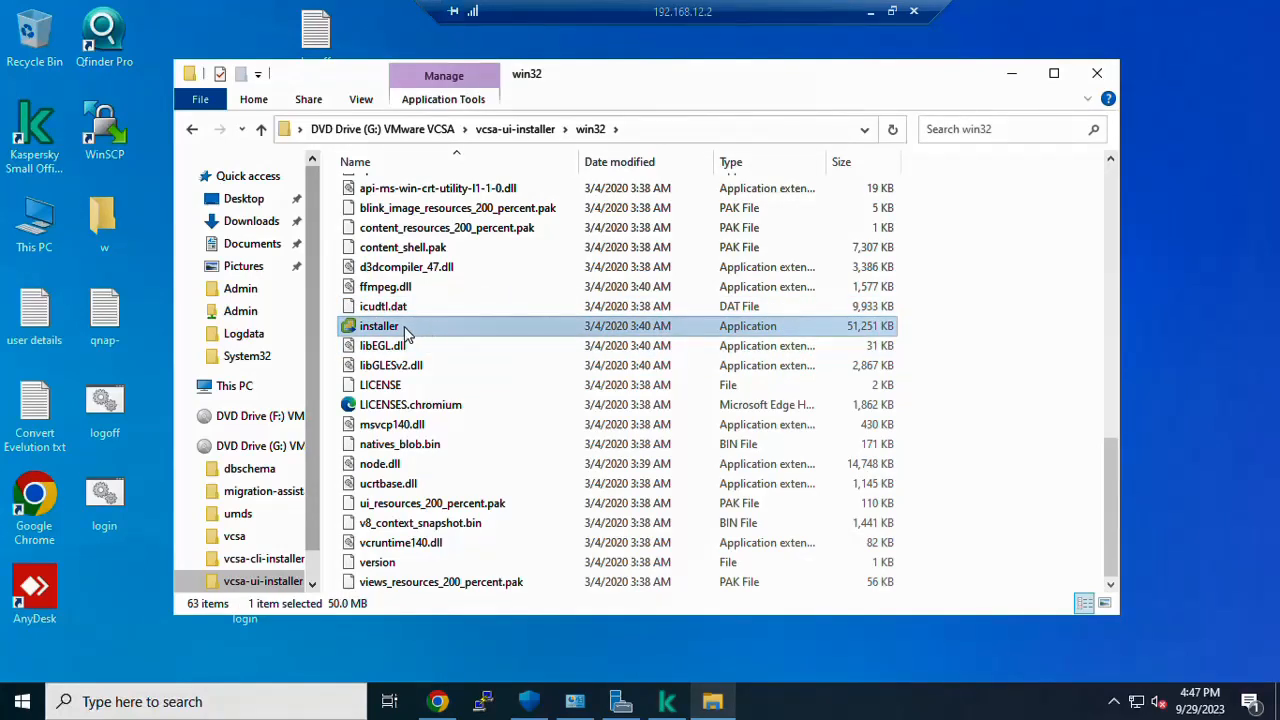
right_click(405, 333)
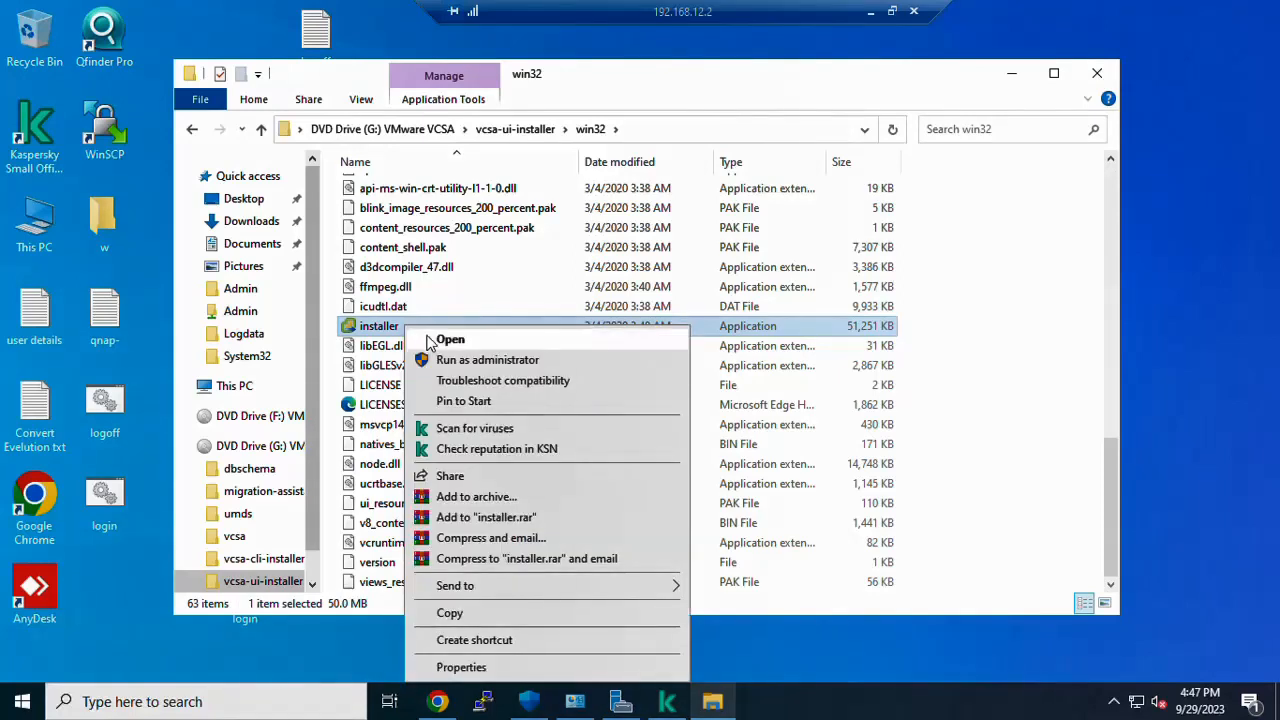
left_click(434, 344)
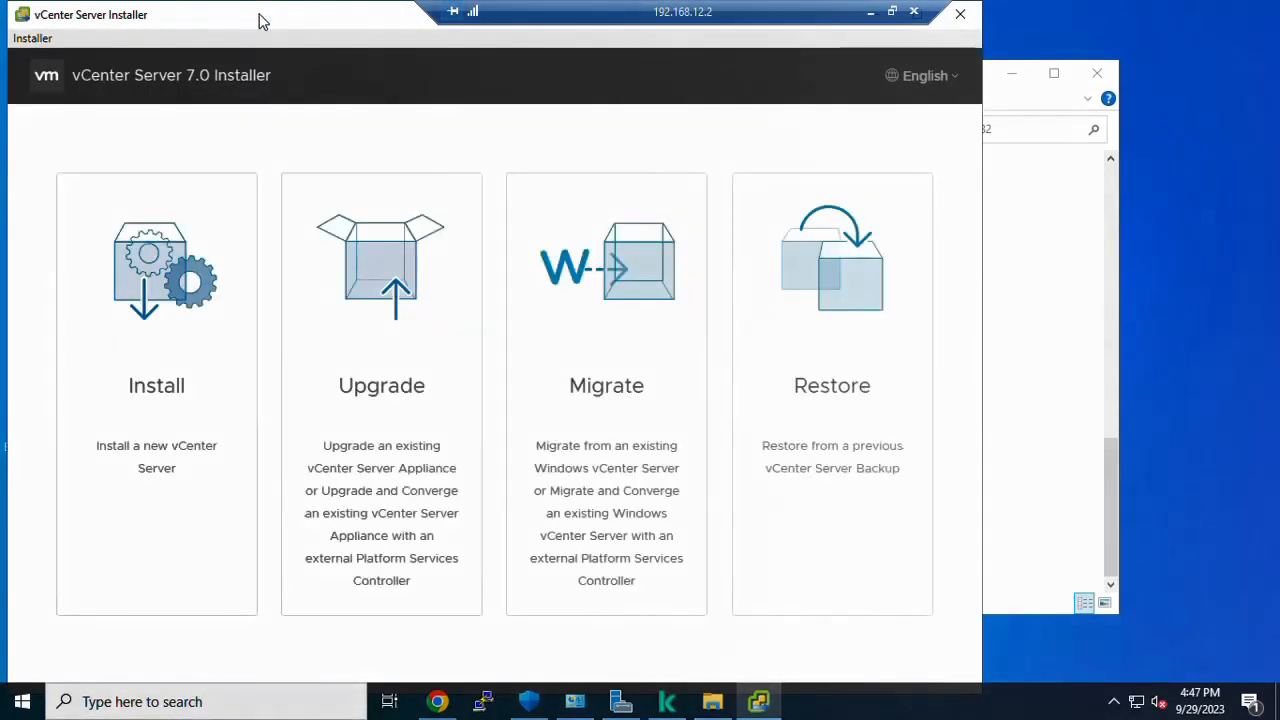
Step: Maximize the installer window and choose Install for a new vCenter Server
double_click(258, 20)
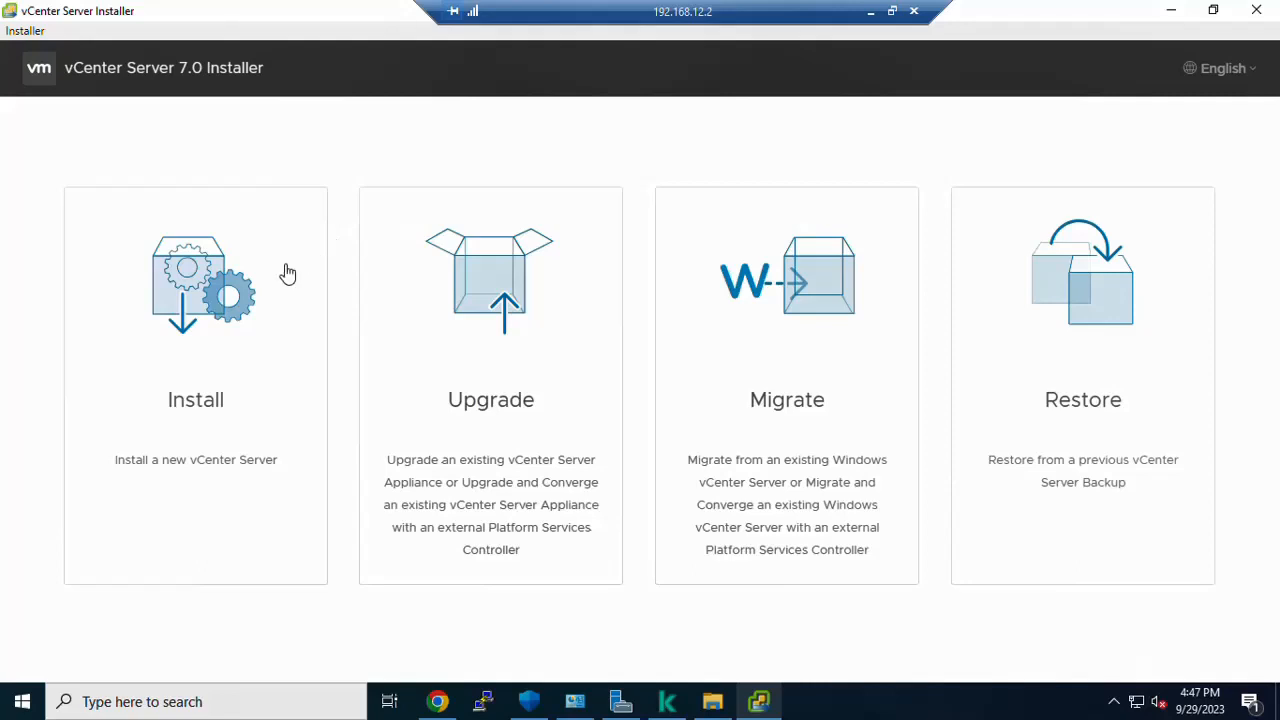
left_click(205, 277)
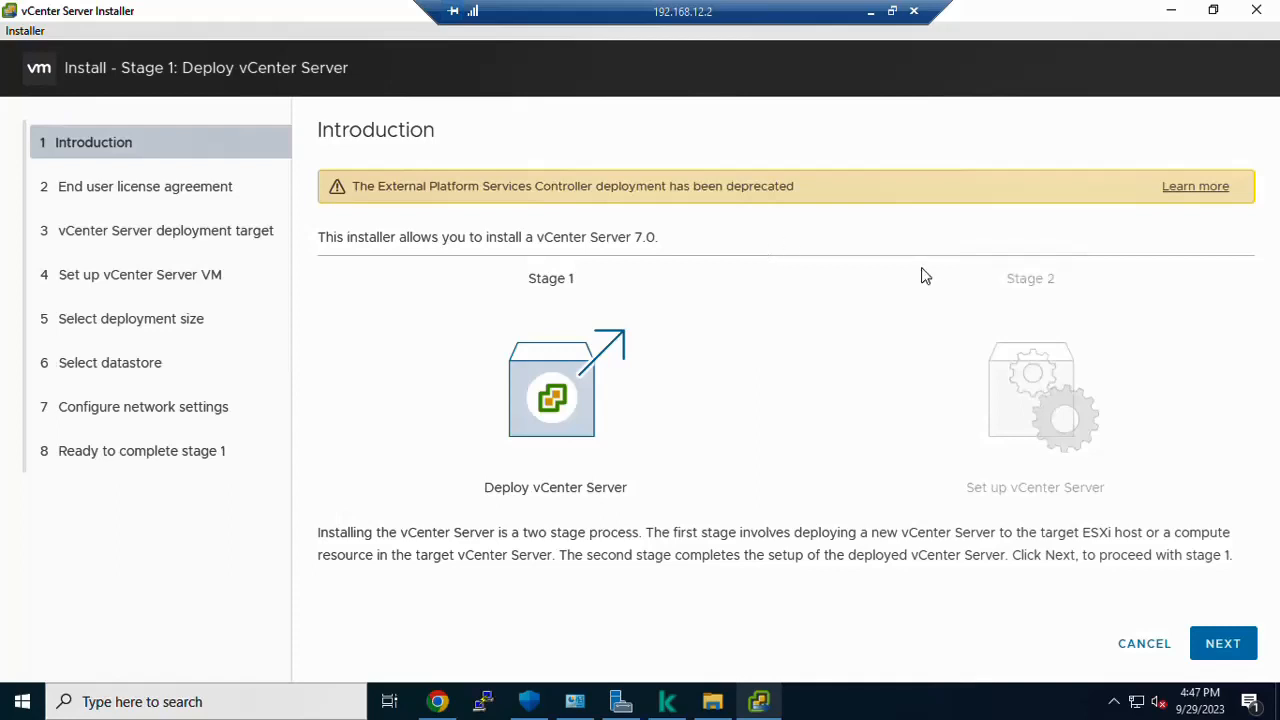
Step: Pass the introduction, accept the license agreement terms, and continue to deployment target
left_click(1228, 648)
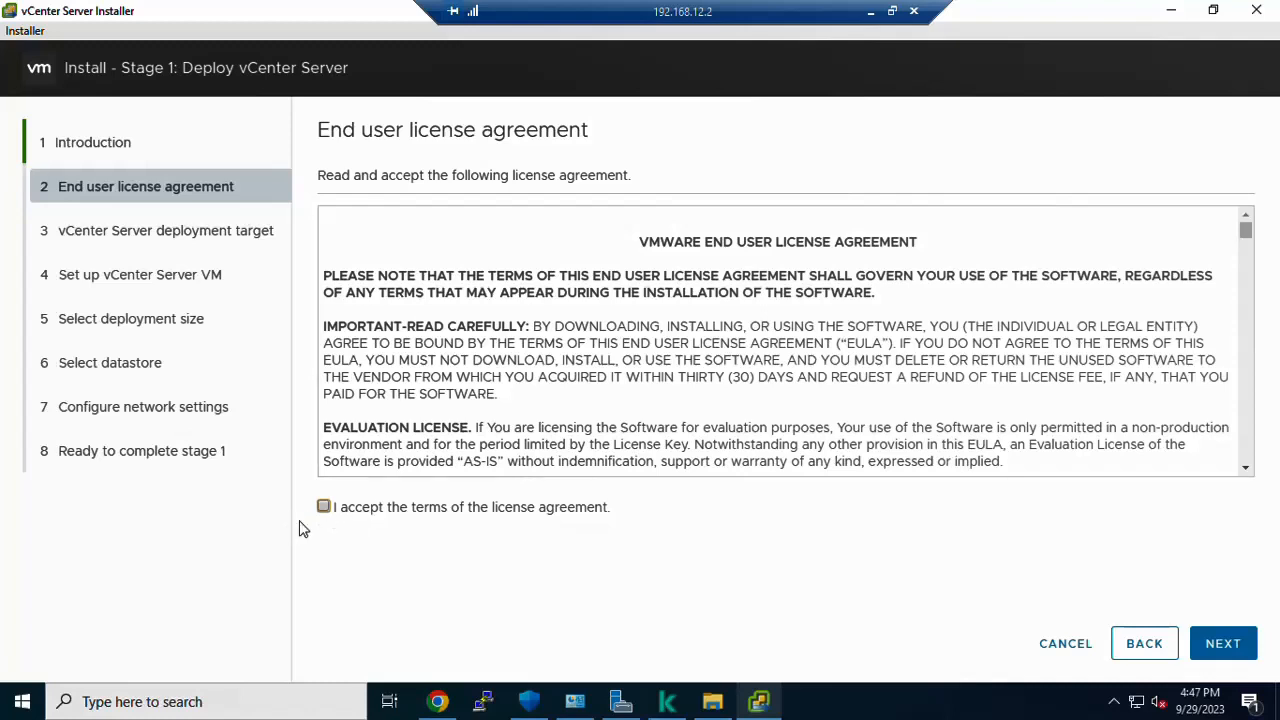
left_click(325, 509)
left_click(1213, 648)
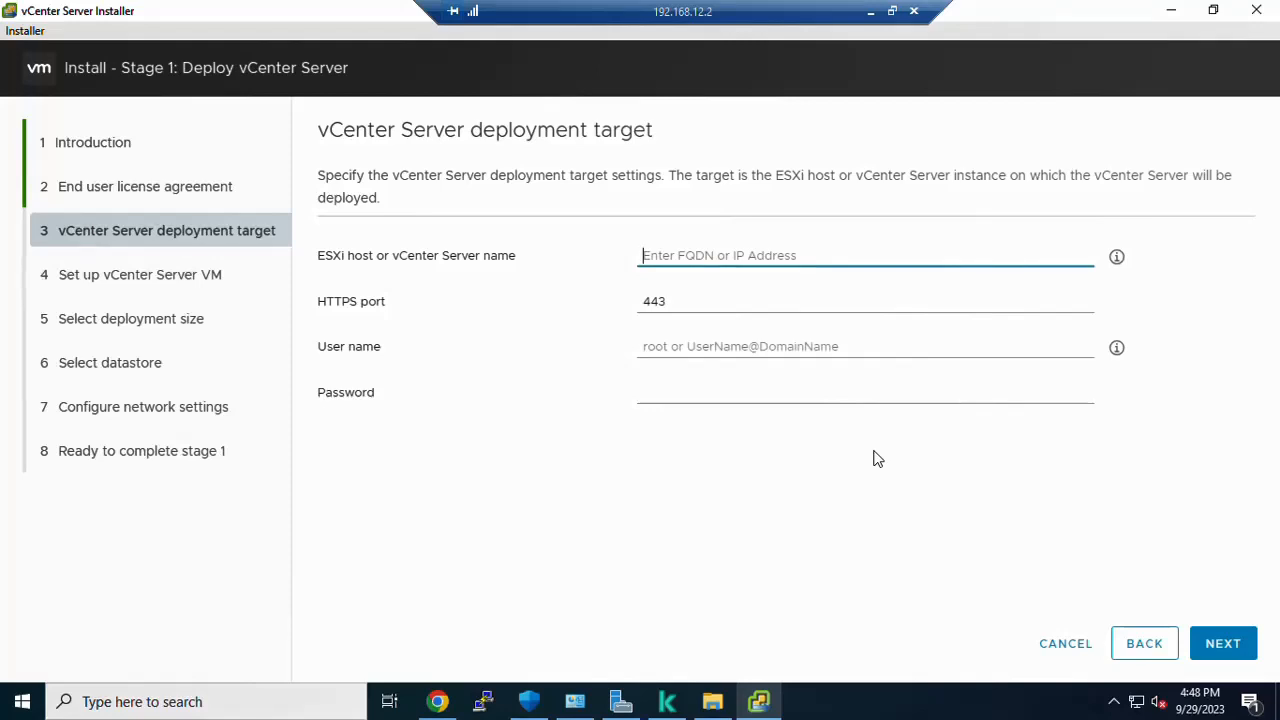
Step: Target ESXi host 192.168.12.3 as root with its password and accept the host certificate
type("192")
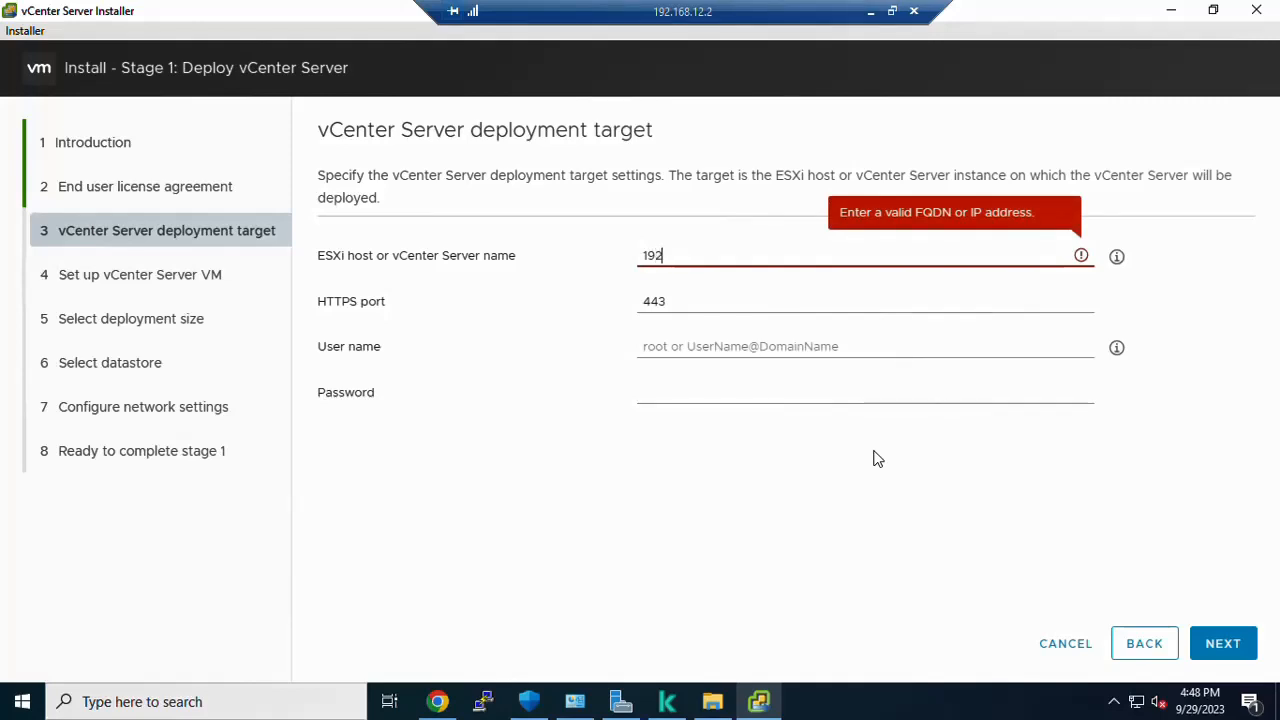
type(".168")
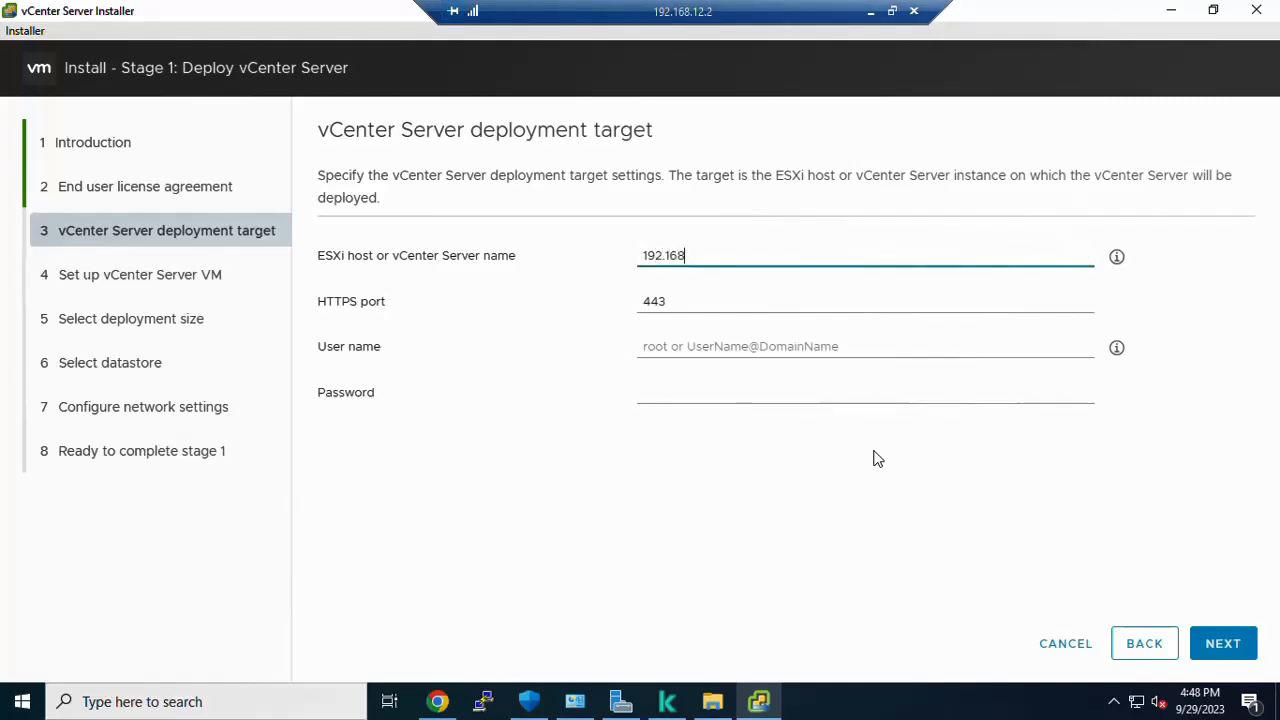
type(".12.3")
left_click(719, 347)
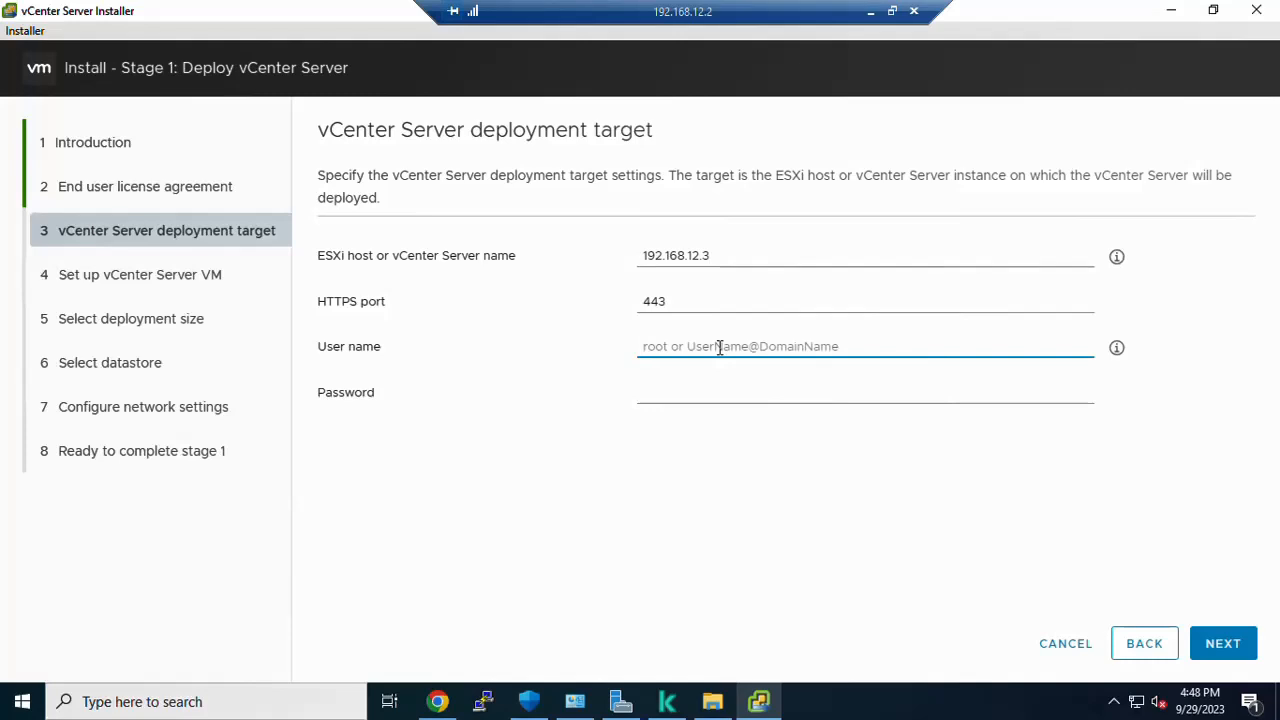
type("root")
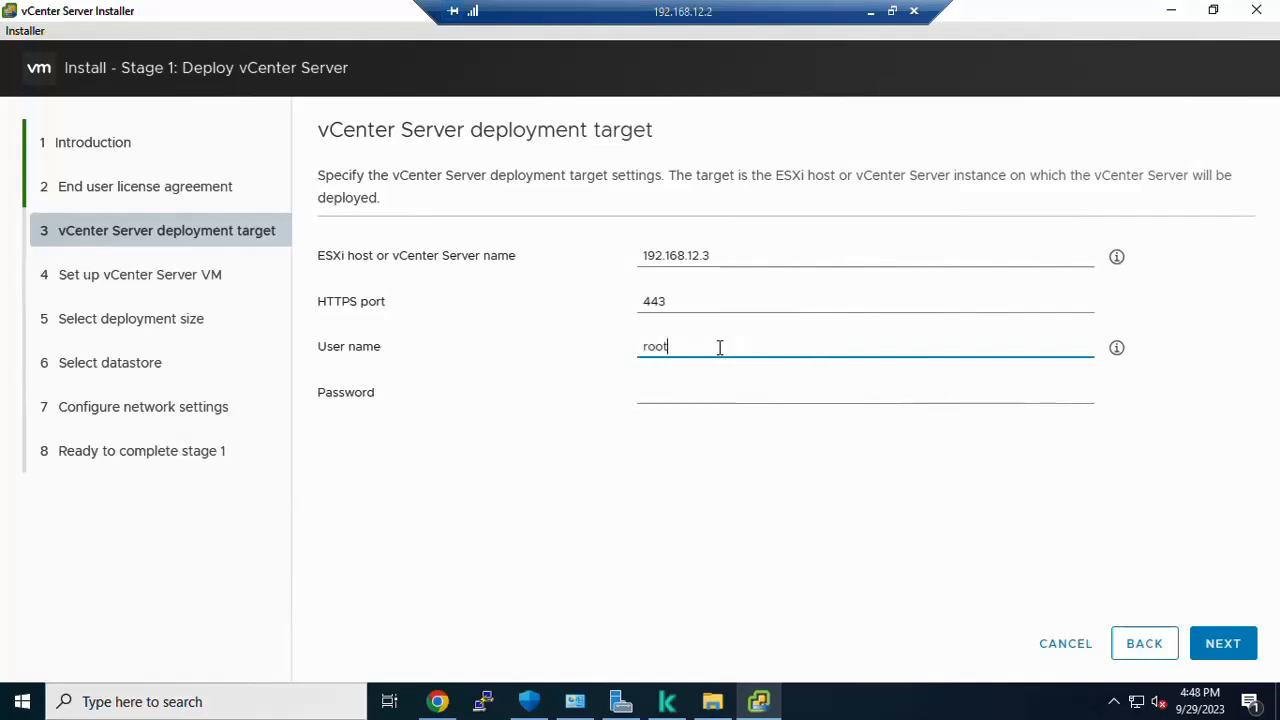
key("Tab")
key("Caps_Lock")
type("•")
key("Caps_Lock")
type("•")
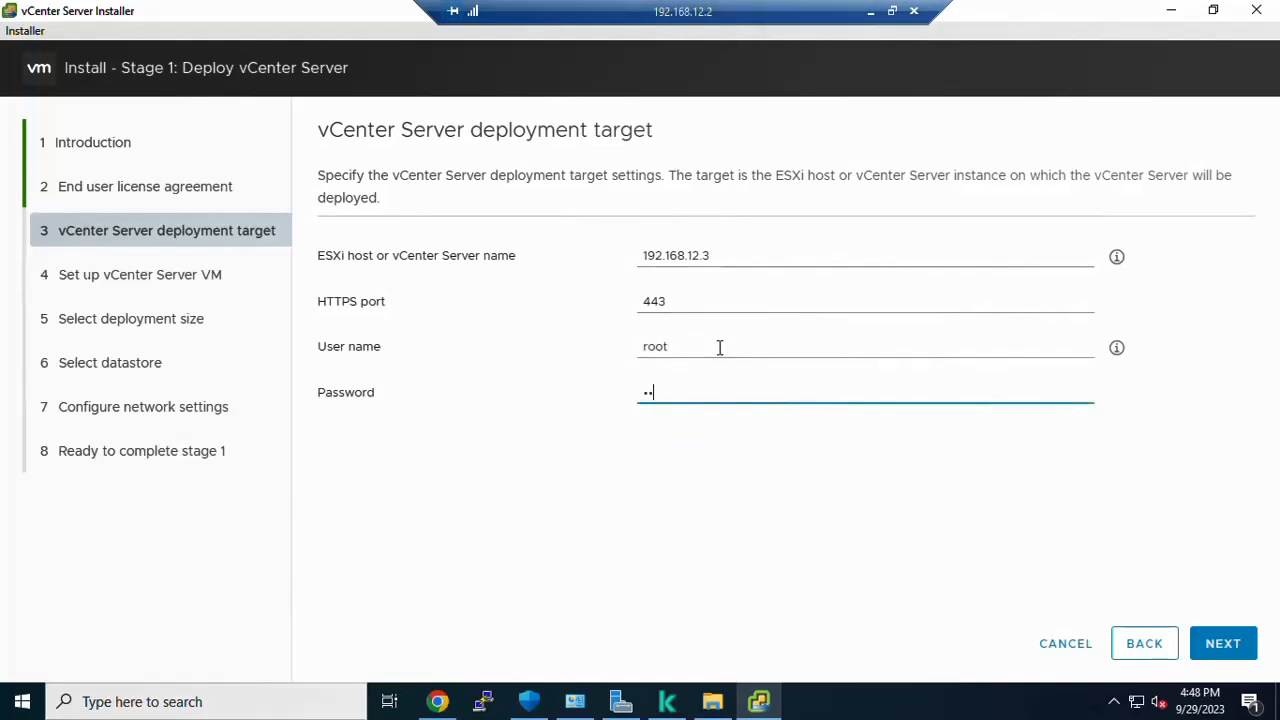
type("•••••••")
left_click(702, 258)
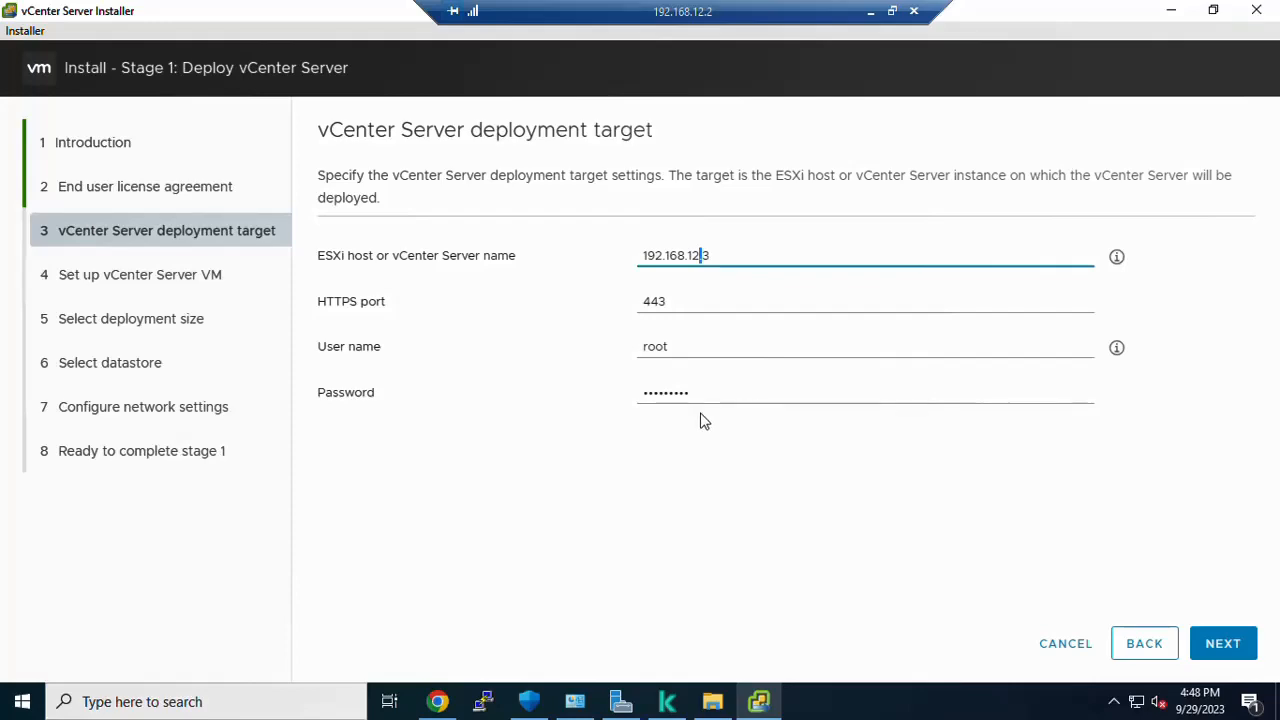
left_click(1216, 659)
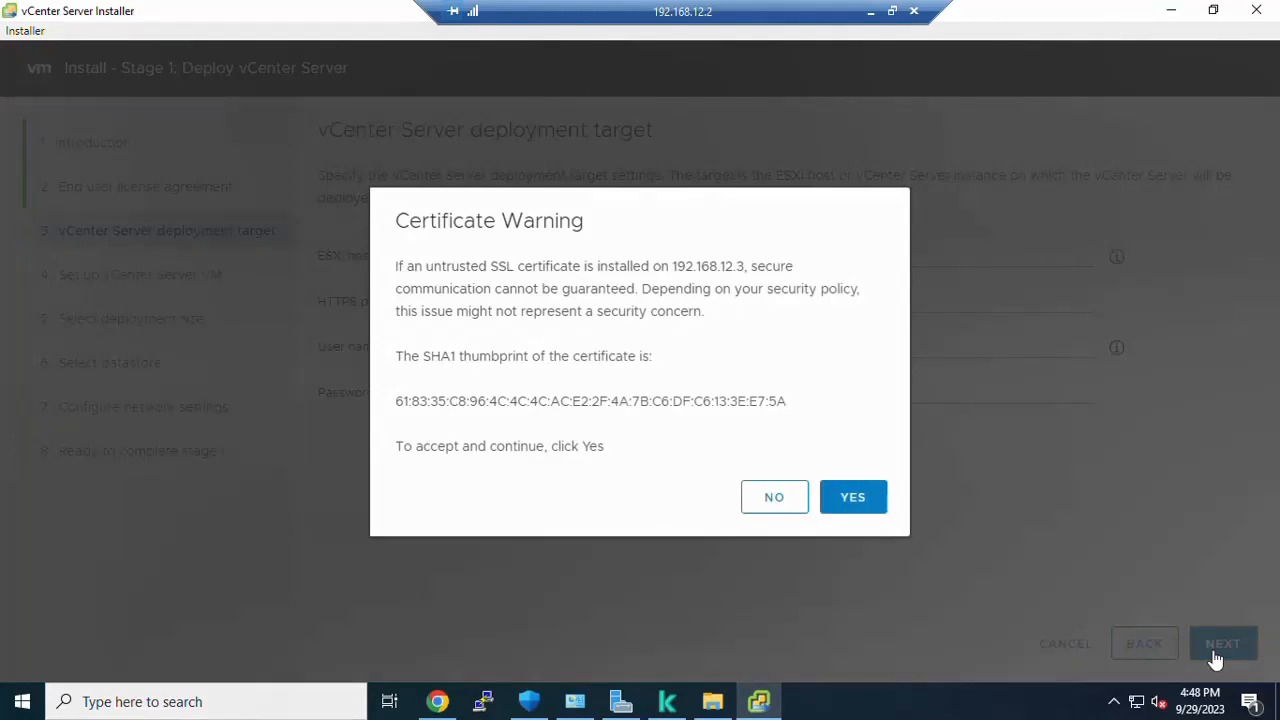
left_click(849, 501)
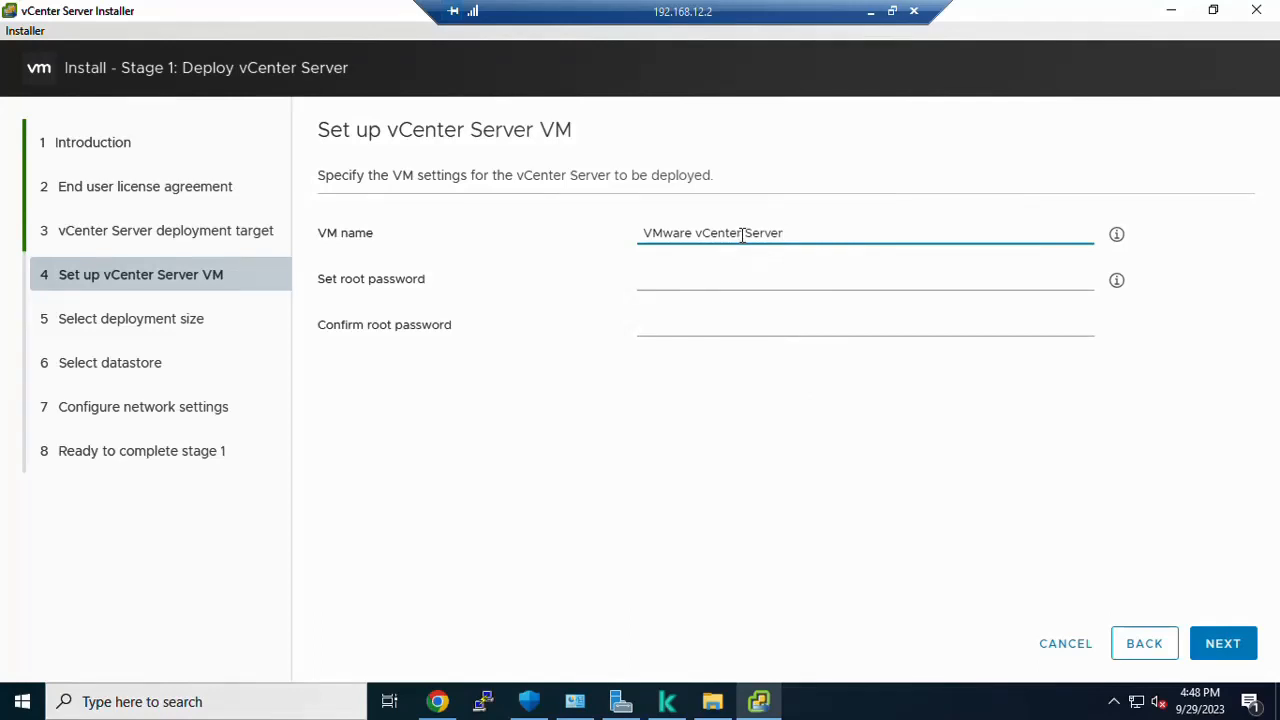
Step: Enter the vCenter VM root password in both fields, retyping it to try to match
left_click(651, 286)
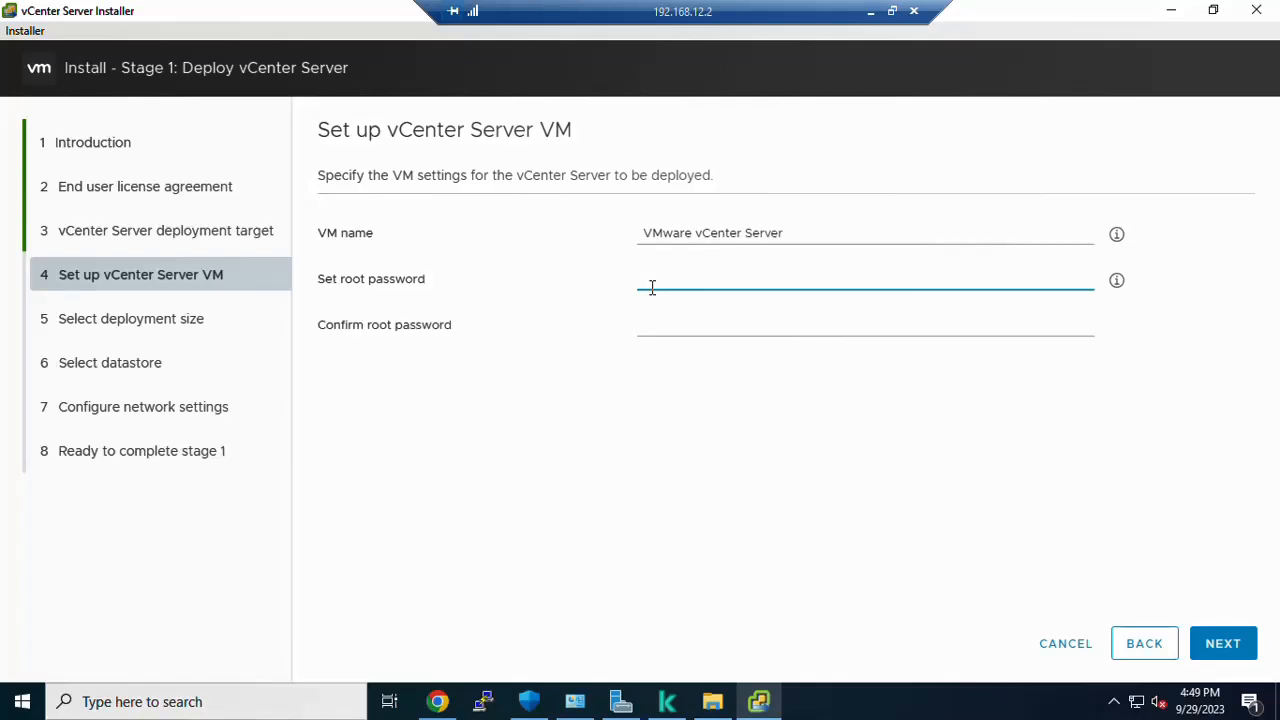
type("•••••••")
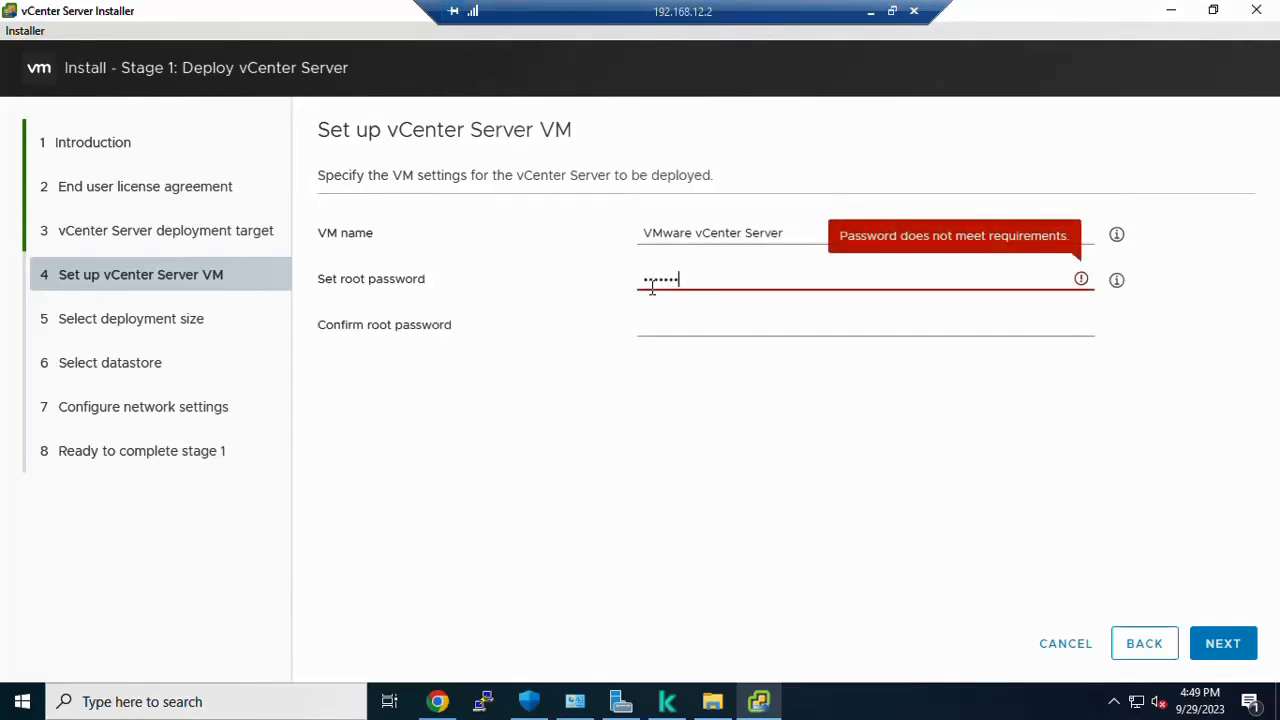
type("••")
key("Tab")
type("•••••")
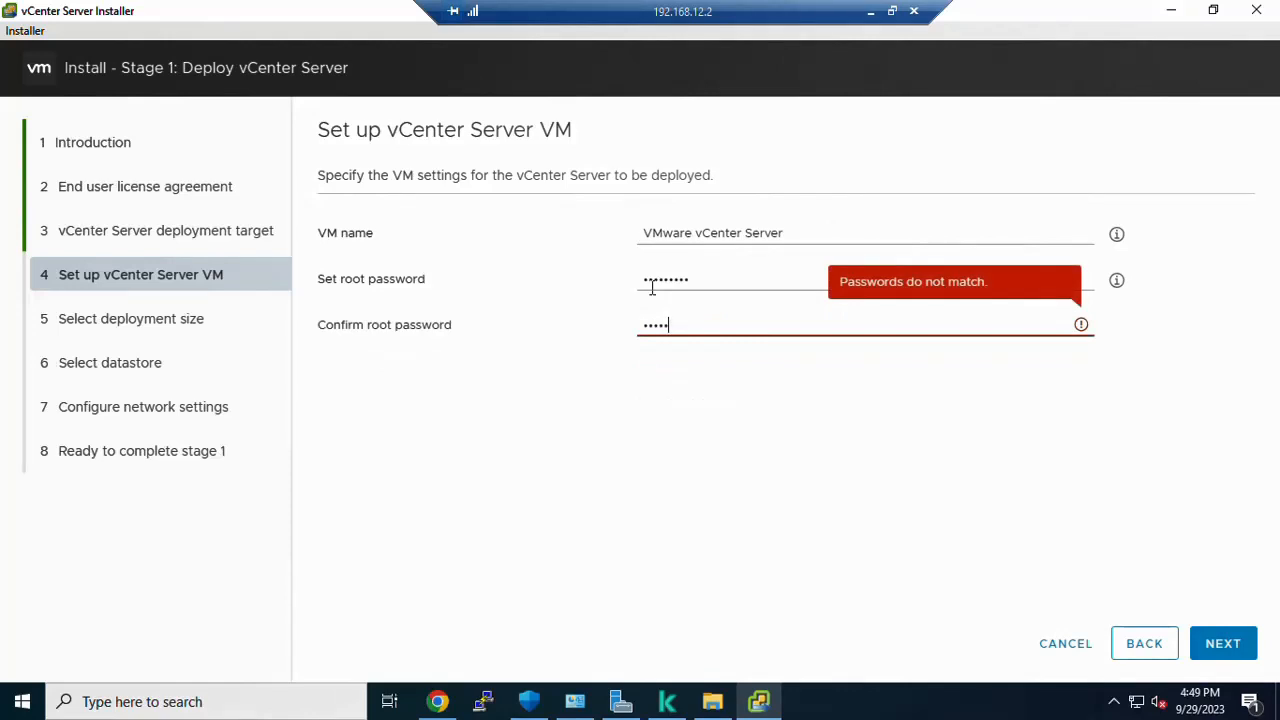
type("••••")
double_click(659, 282)
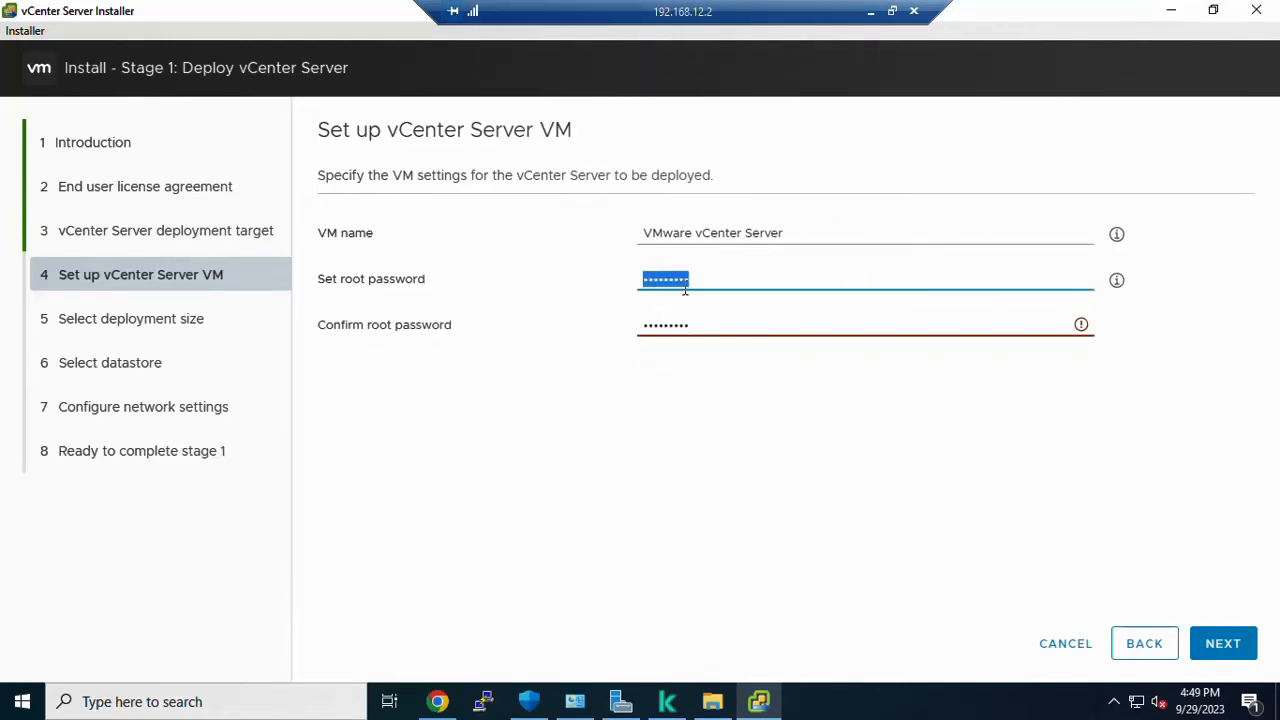
key("Caps_Lock")
type("••••••")
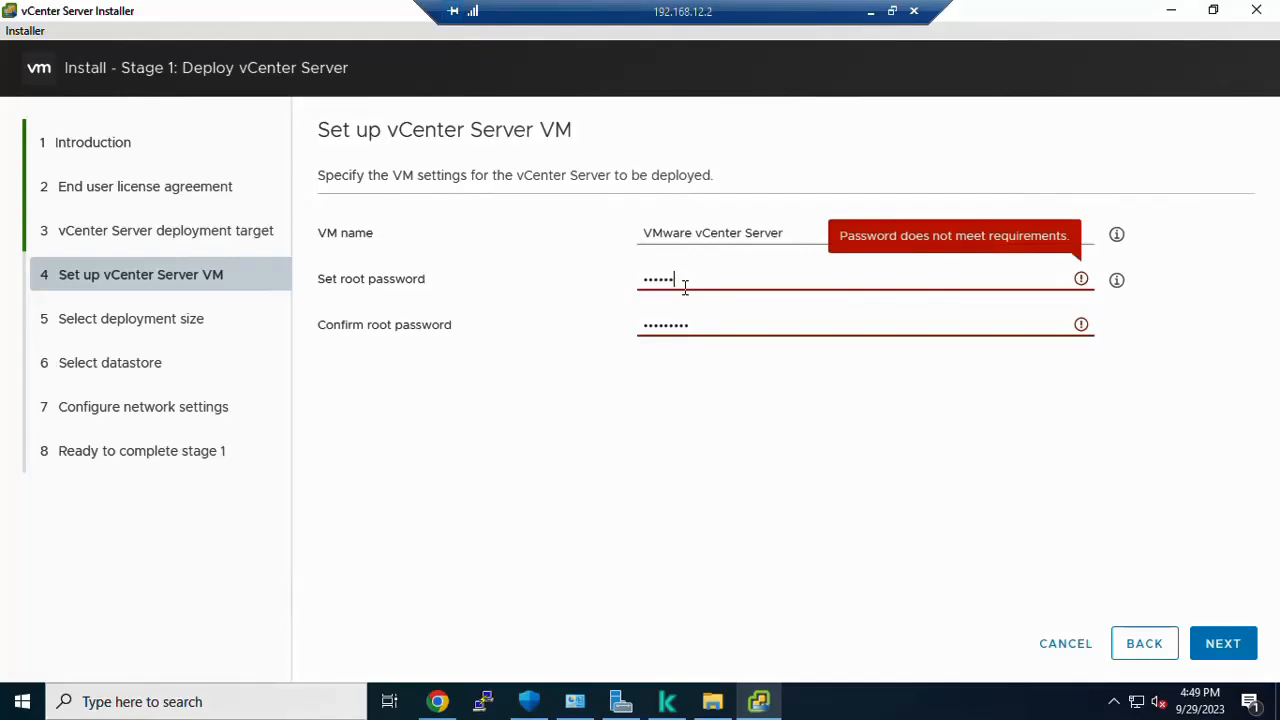
type("•••")
key("Tab")
type("•")
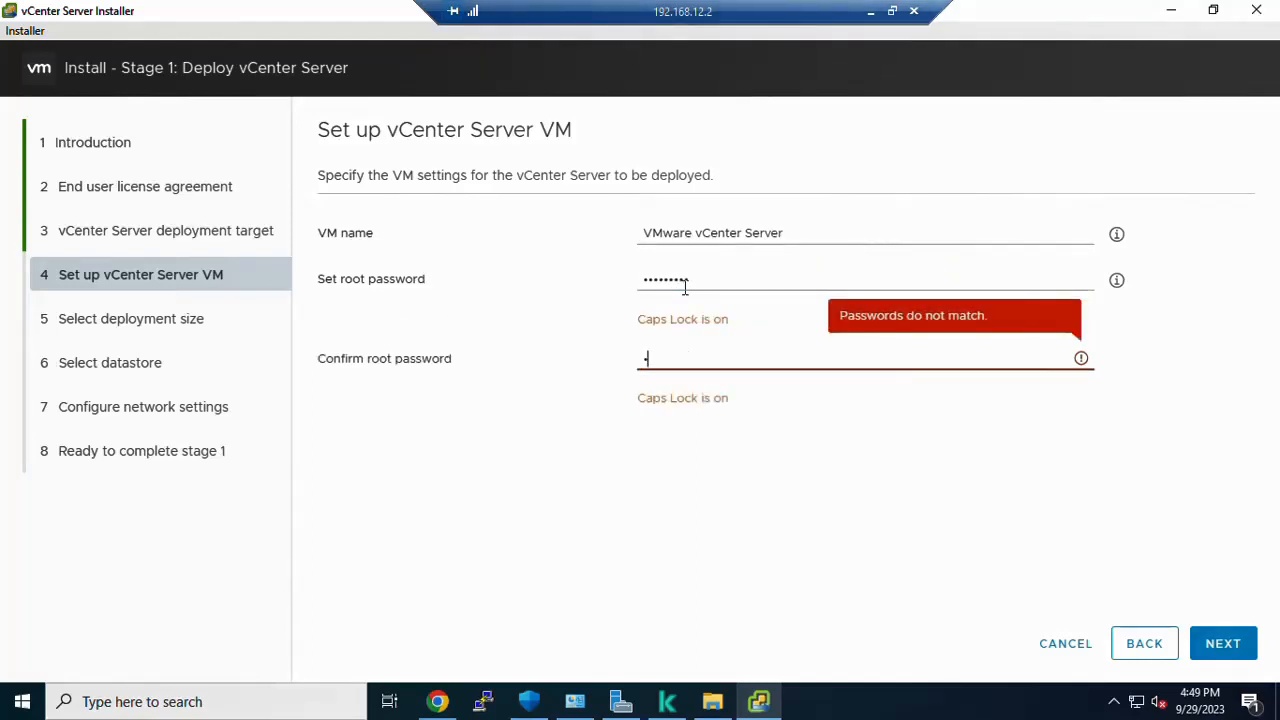
type("••••••••")
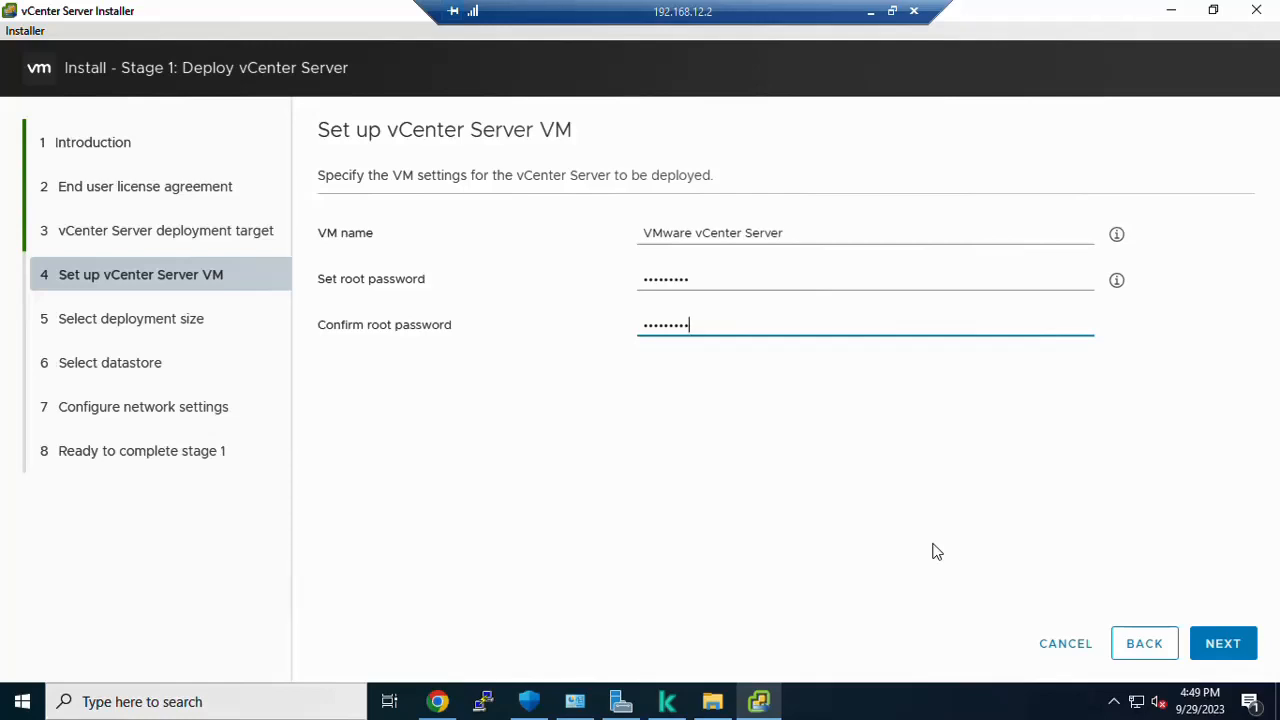
left_click(438, 701)
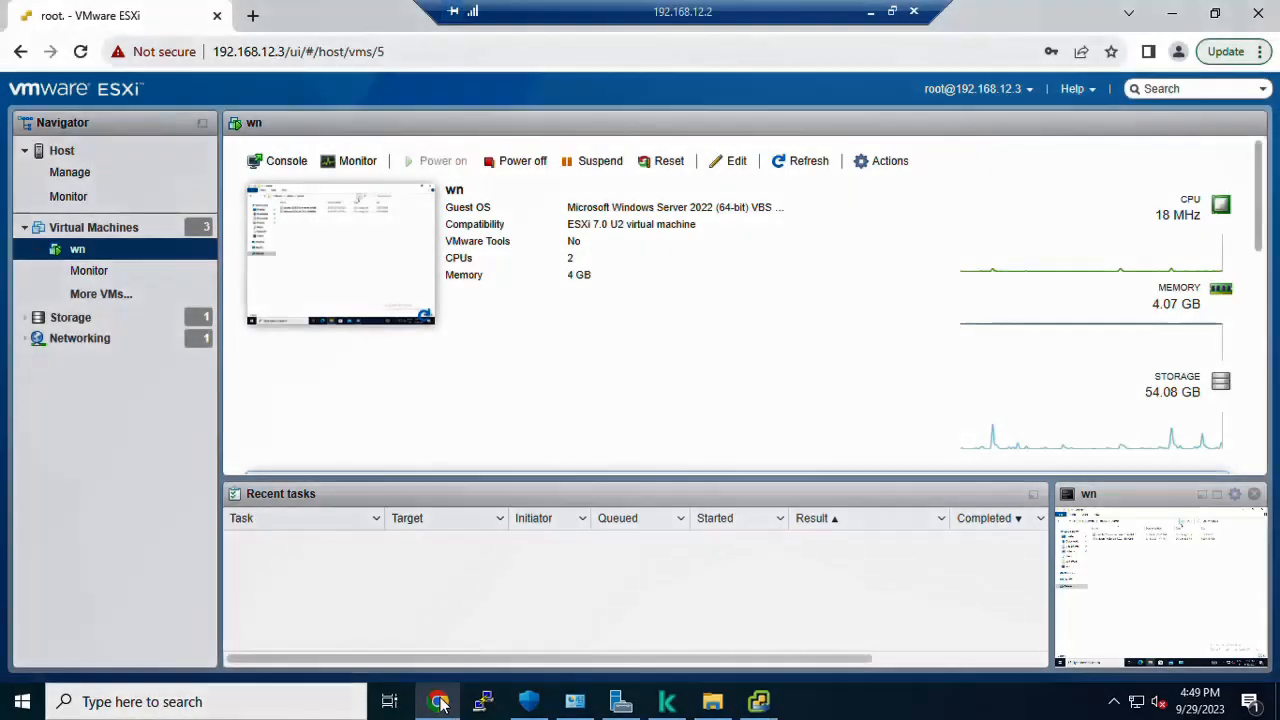
left_click(95, 228)
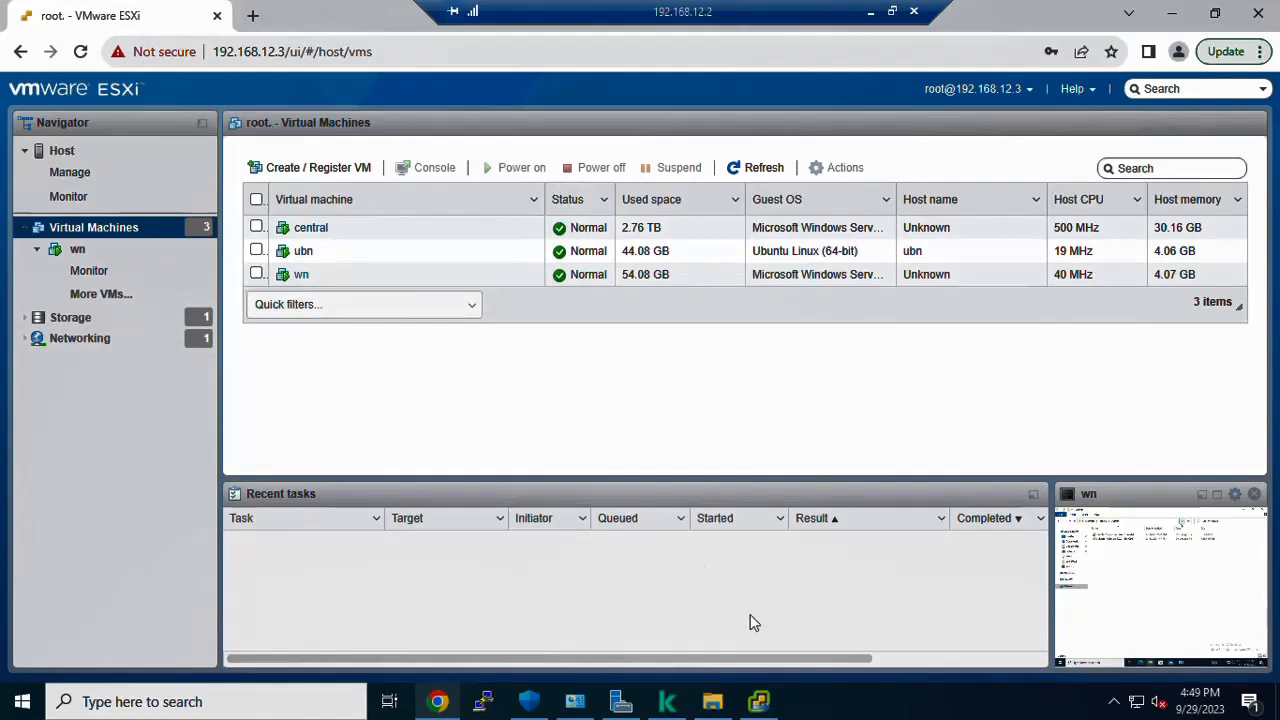
left_click(758, 701)
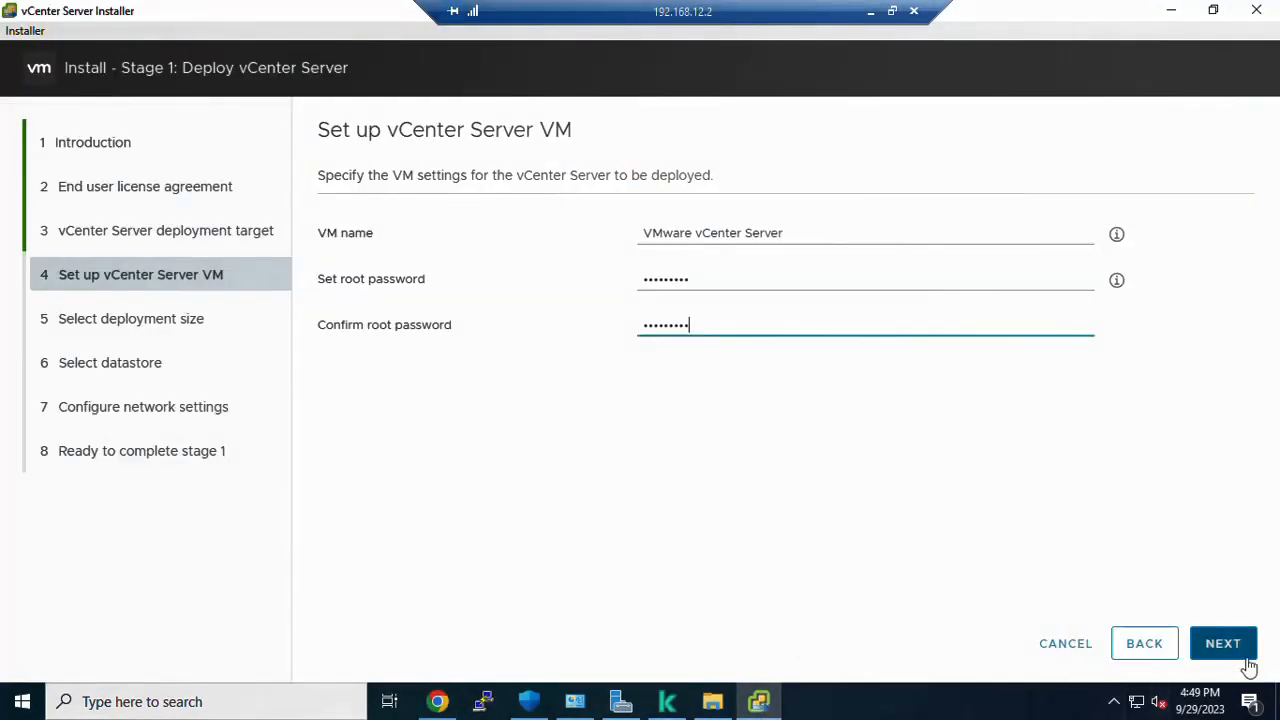
Step: Submit the VM setup, keep the Tiny deployment size and datastore1
left_click(1207, 650)
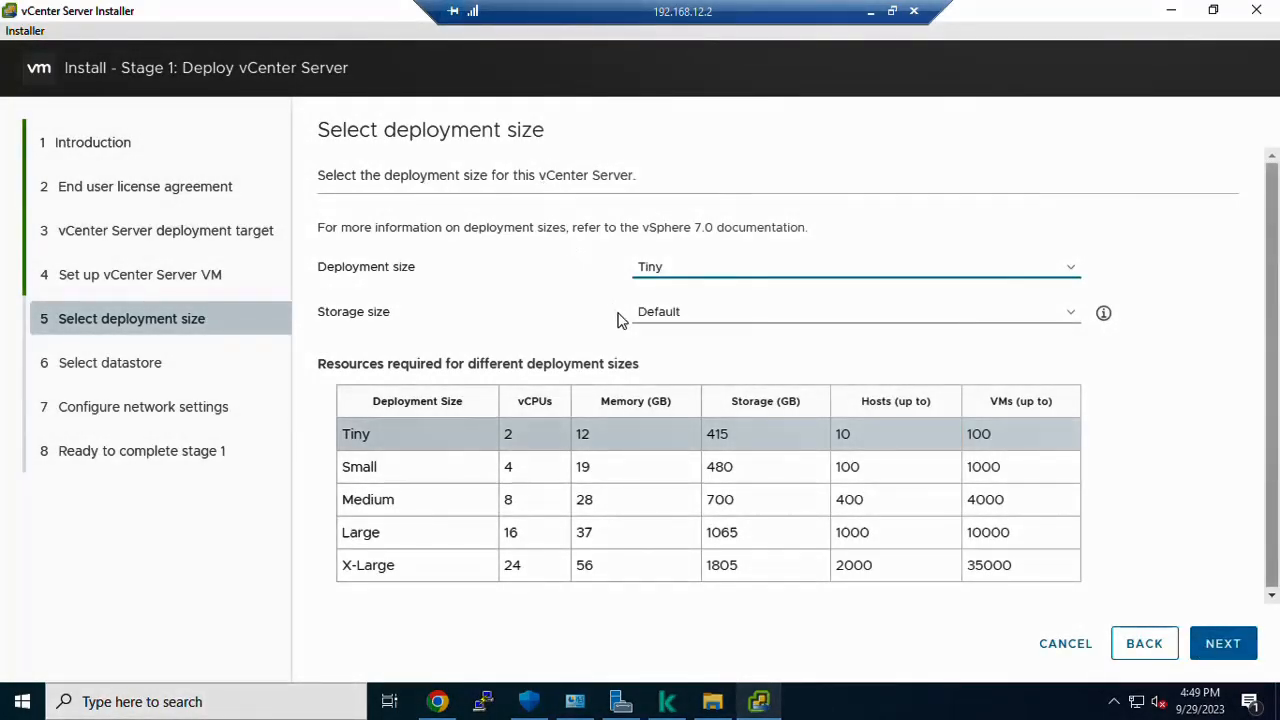
left_click(768, 437)
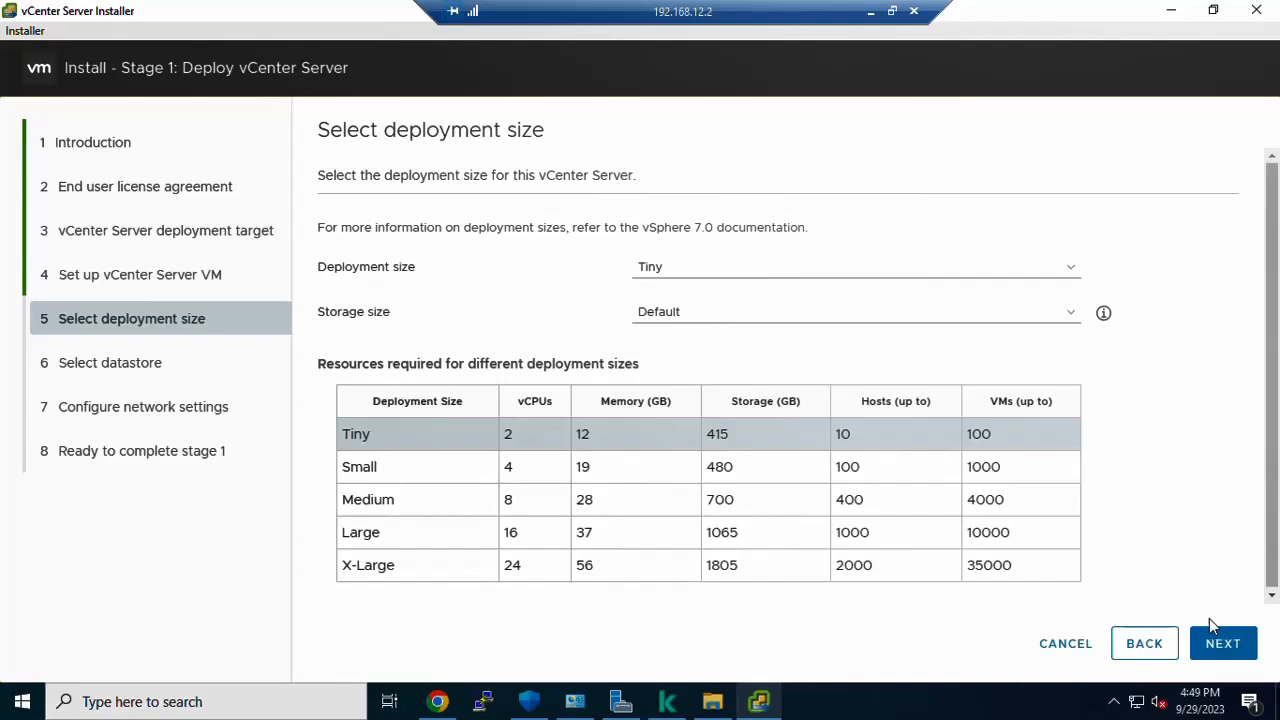
left_click(1213, 652)
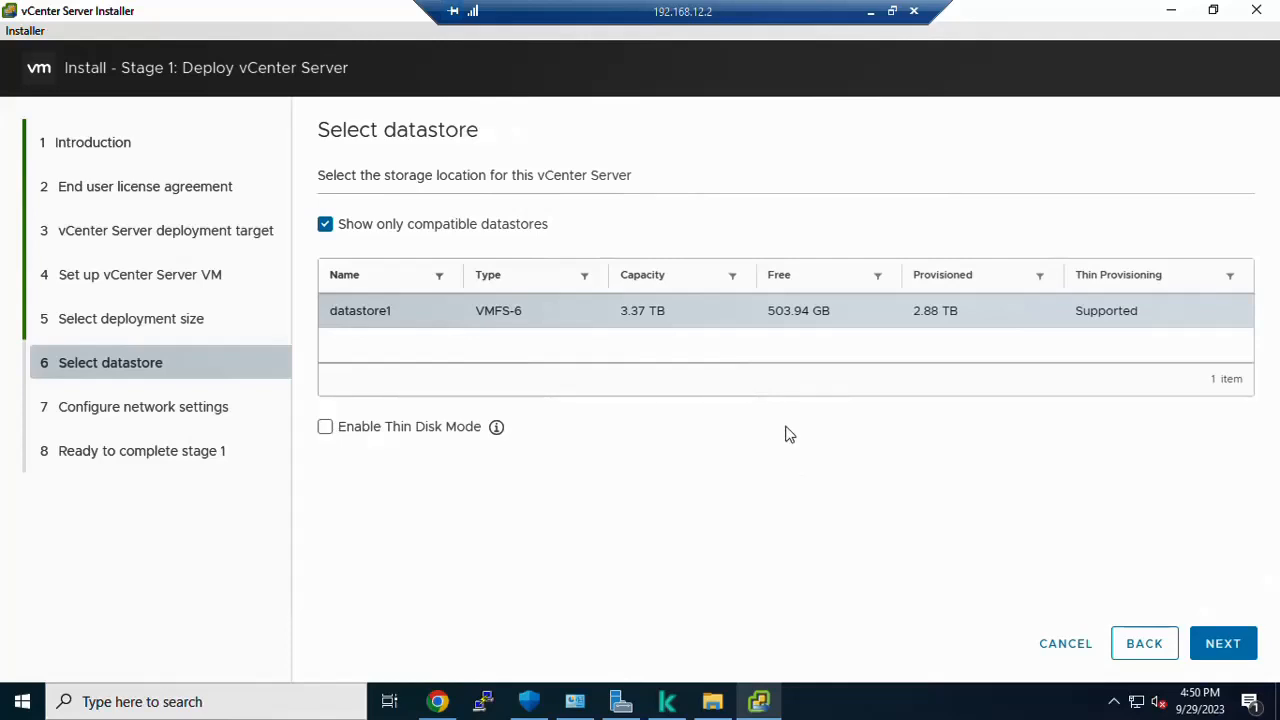
left_click(1214, 652)
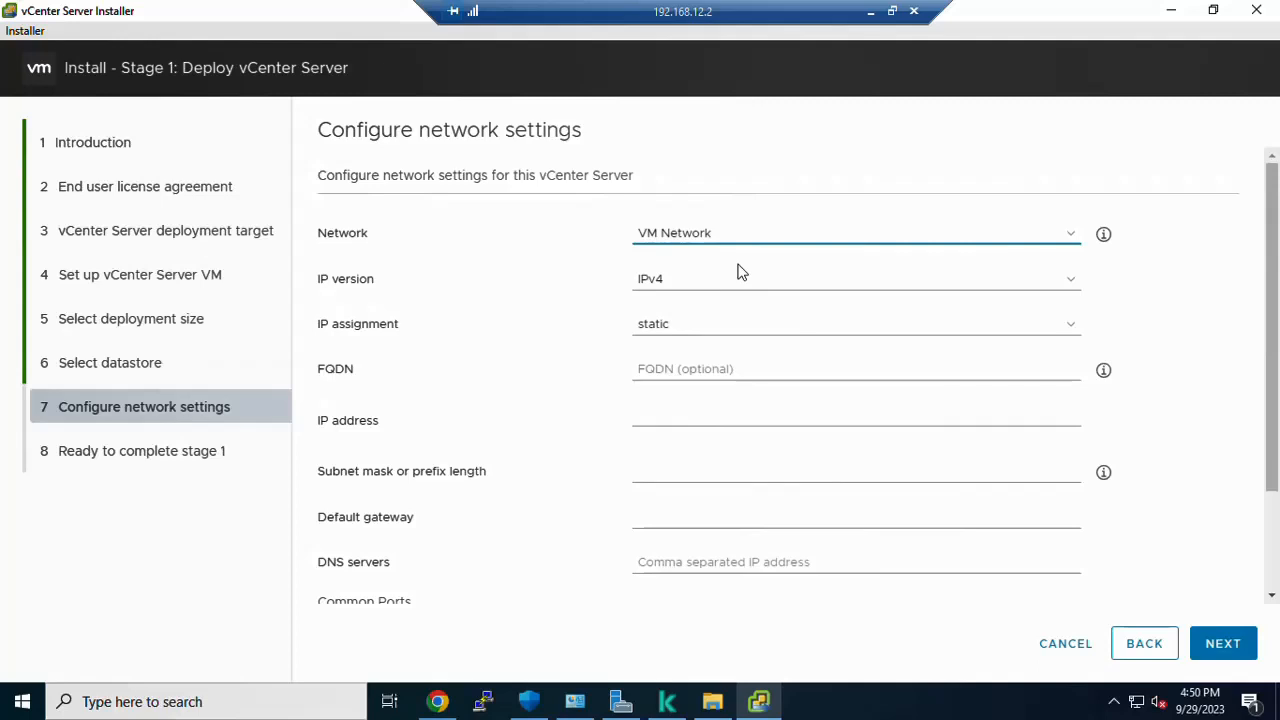
Step: Enter FQDN vcenter.comres.local and IP address 192.168.75.5, fixing typos along the way
left_click(667, 371)
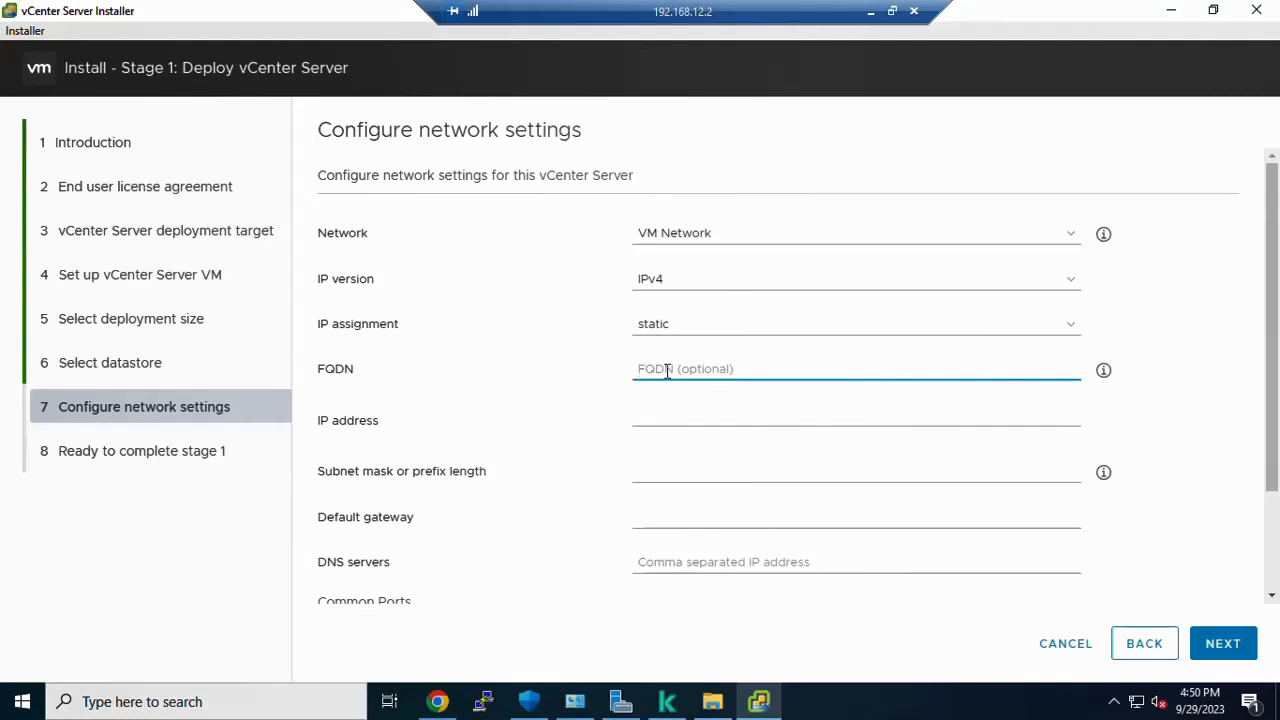
type("v")
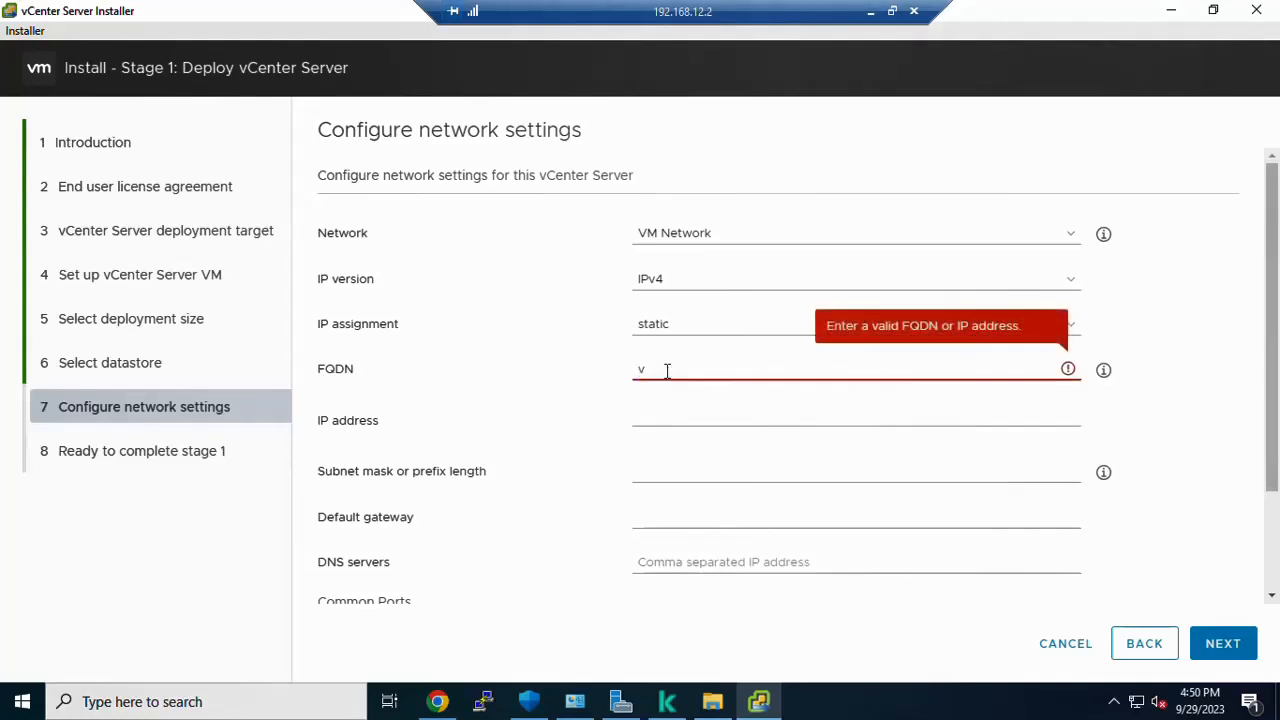
type("center.co")
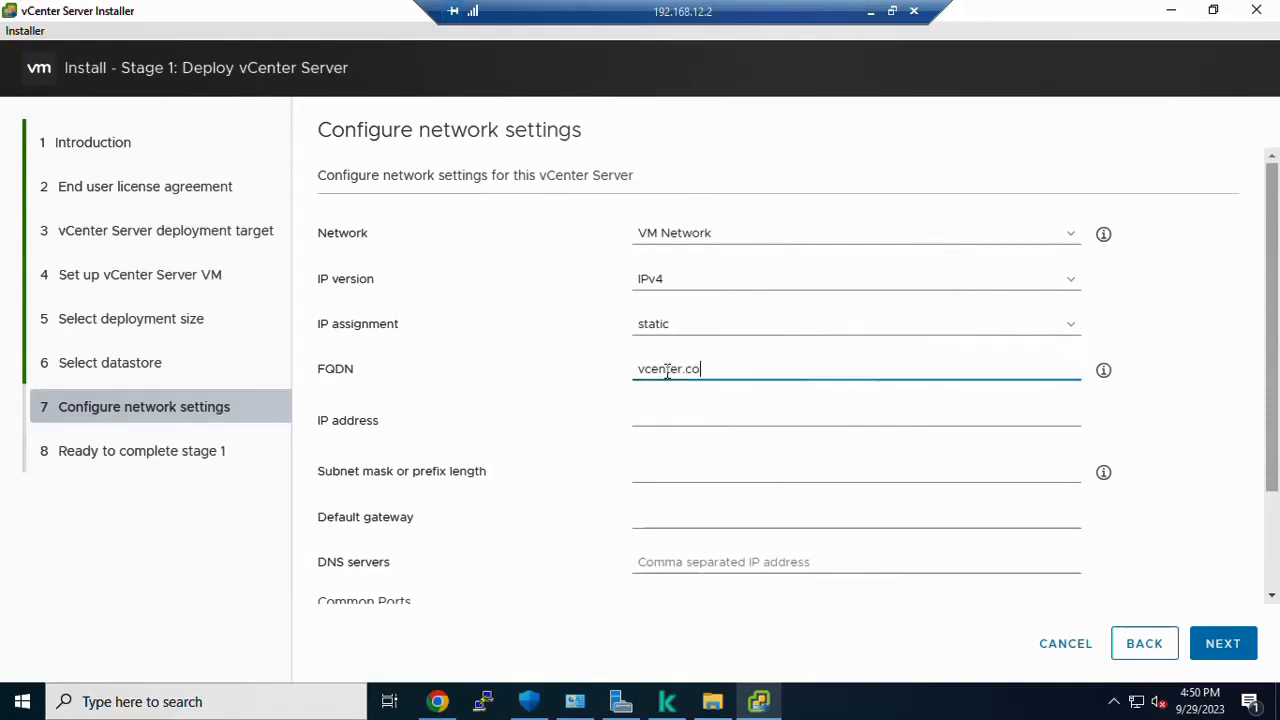
type("mrs.local")
left_click(716, 372)
key("shift+Right")
left_click_drag(717, 372, 689, 372)
type("comres")
key("Tab")
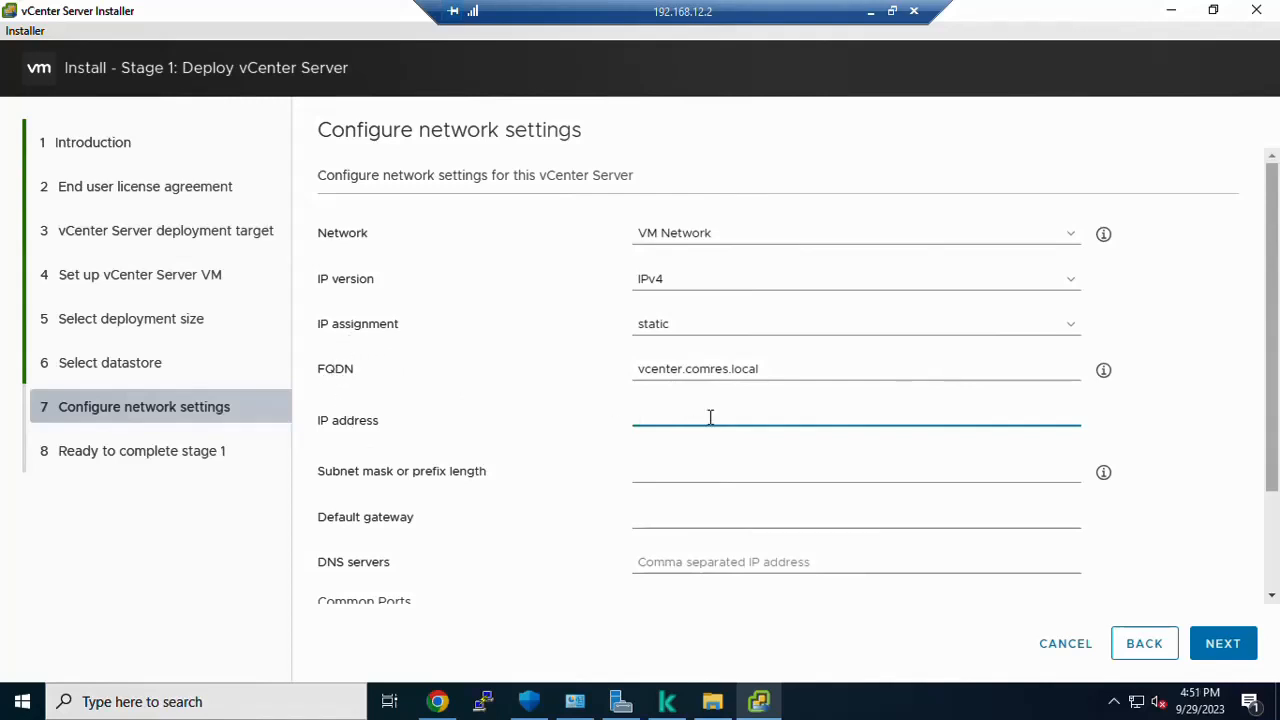
type("192")
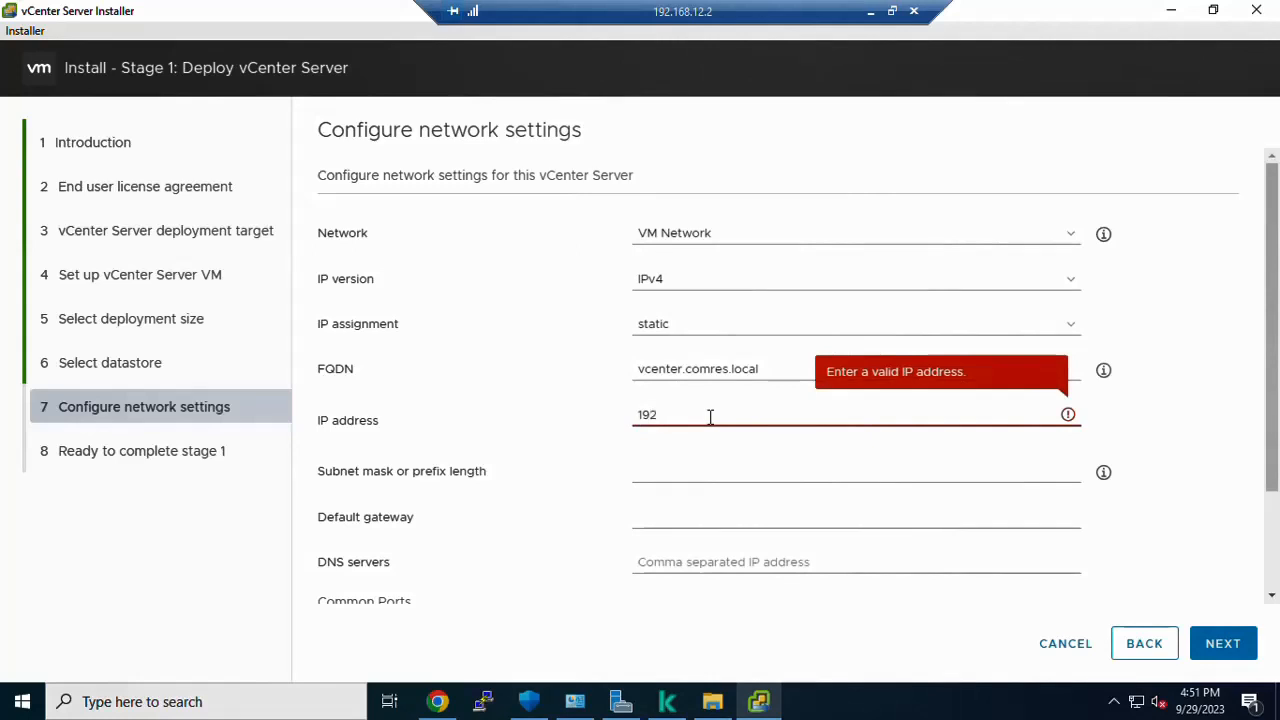
type(".168.75.3")
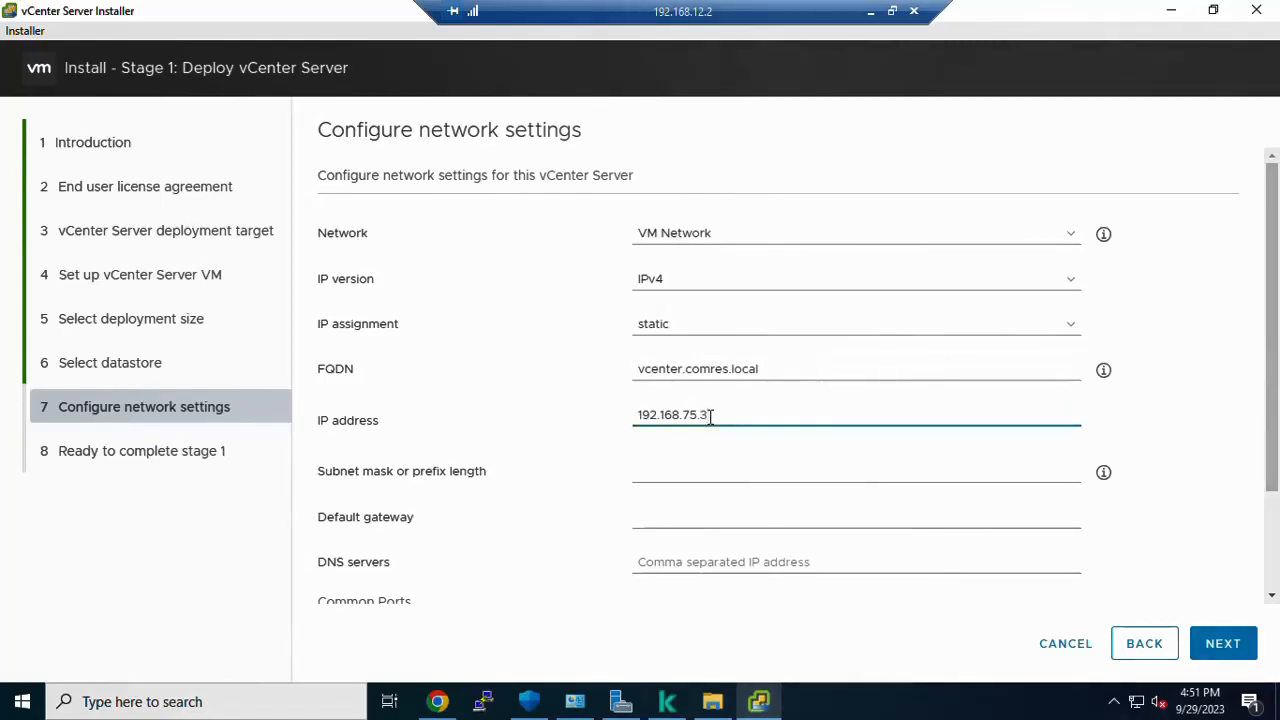
key("BackSpace")
type("5")
Step: Set subnet mask 255.255.255.0 and default gateway 192.168.12.1
left_click(676, 474)
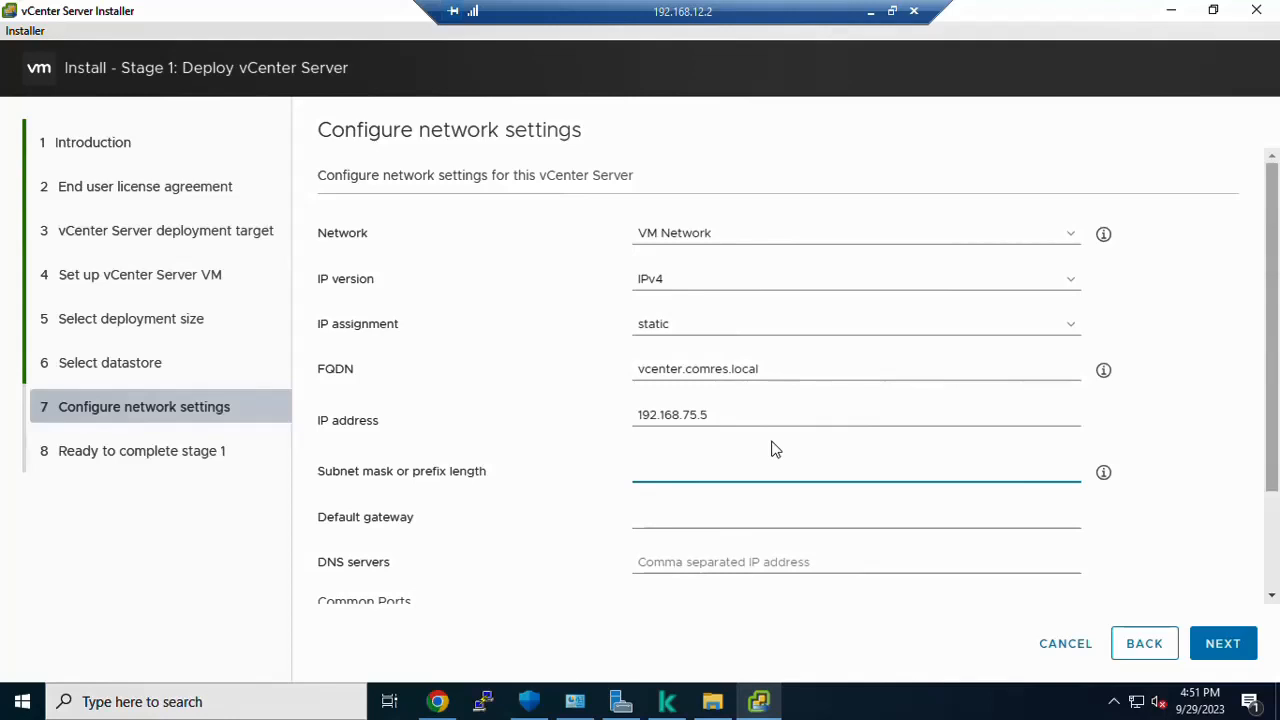
type("255.255.255.")
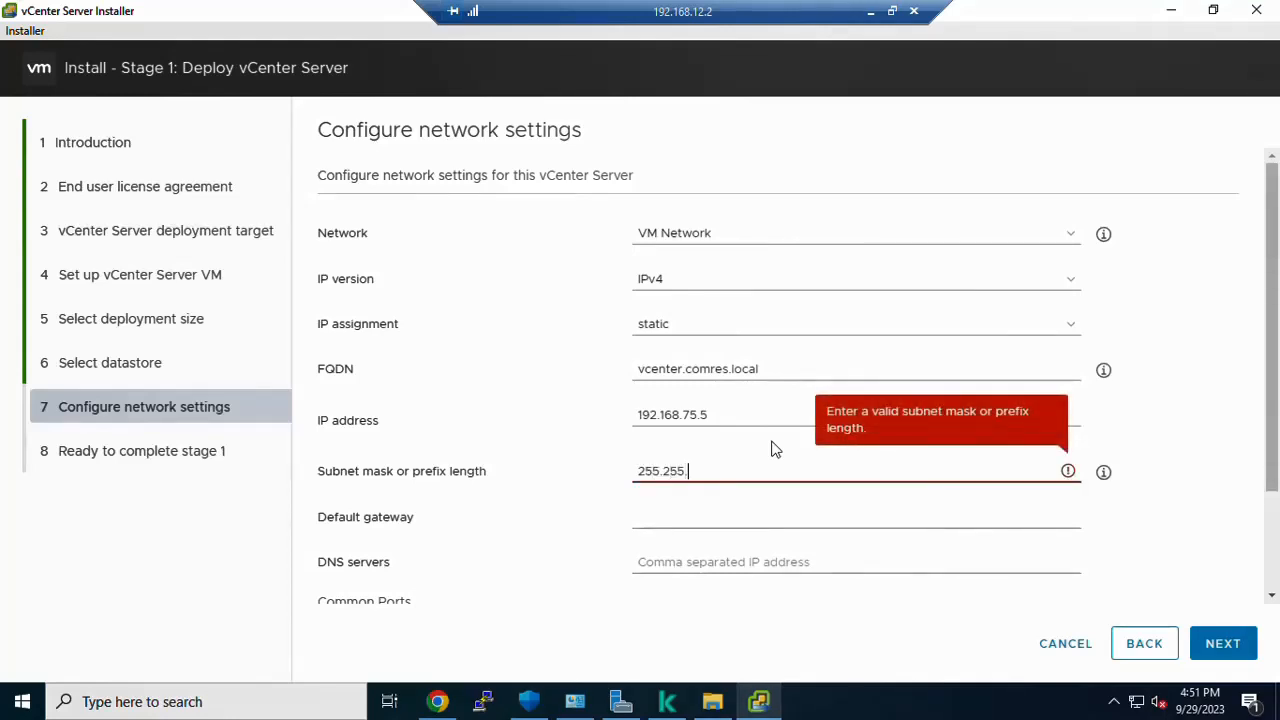
type("0")
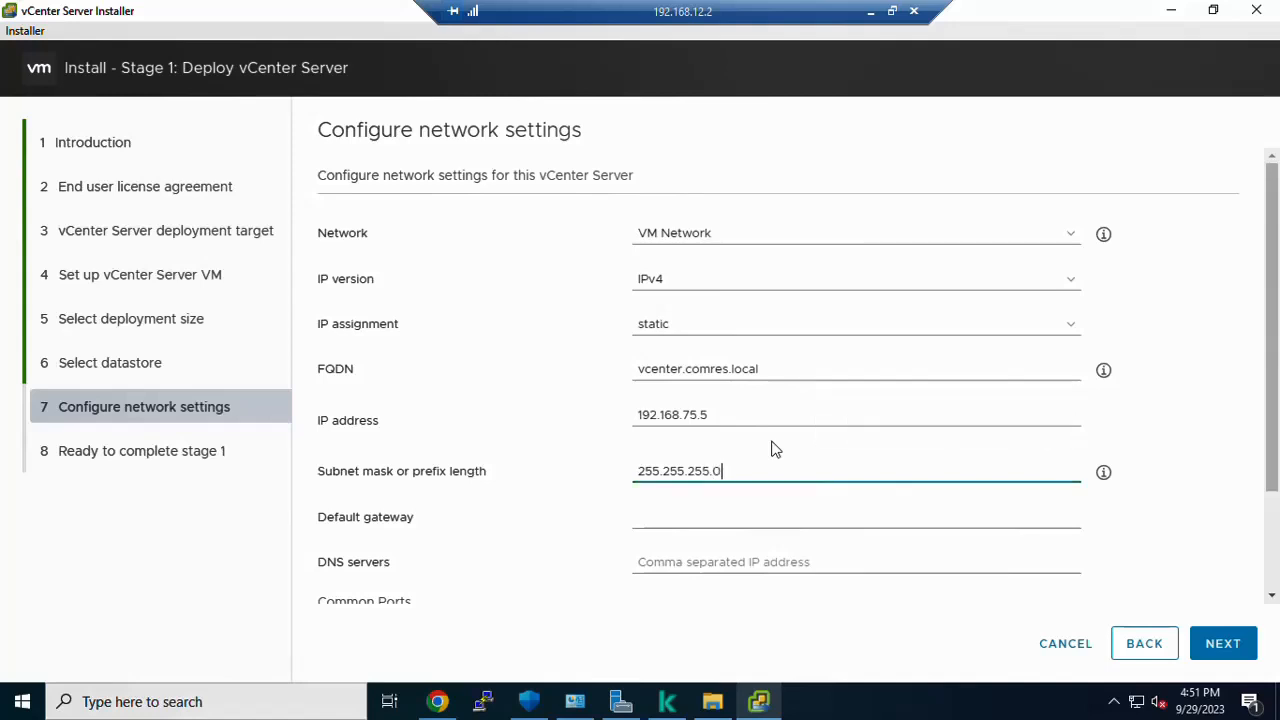
left_click(658, 519)
type("1")
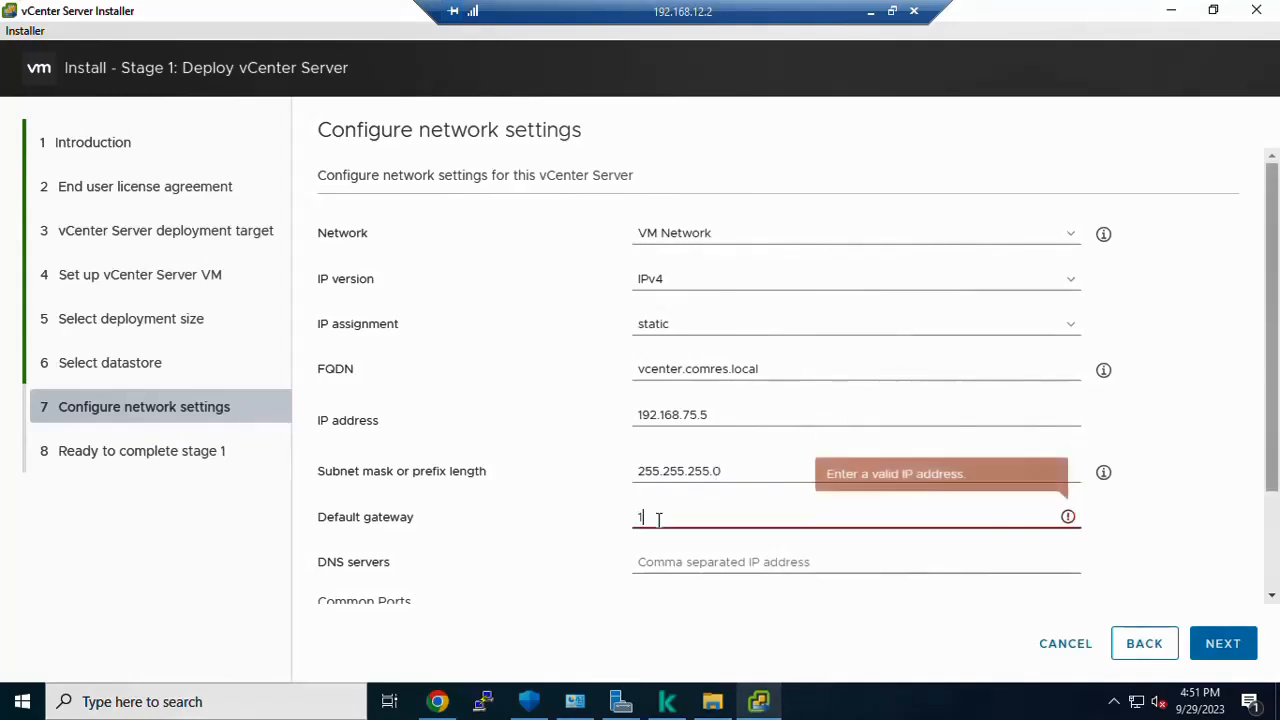
type("92.16")
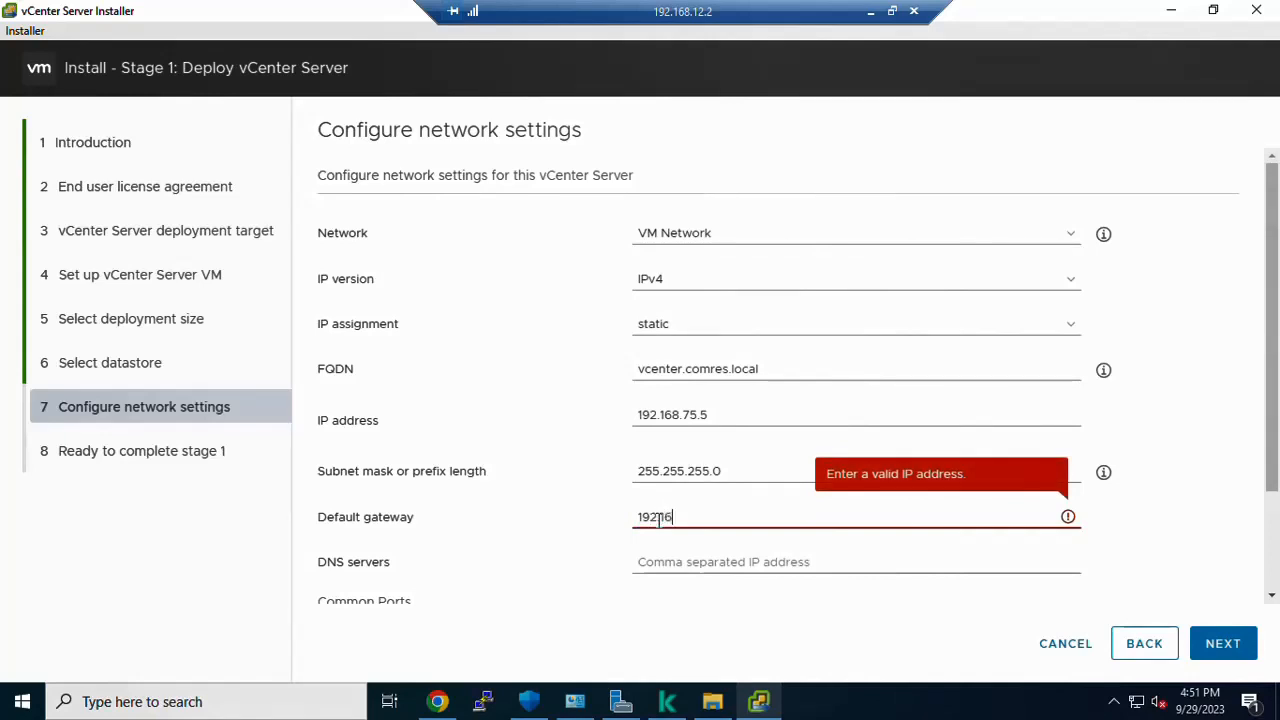
type("8.12.1")
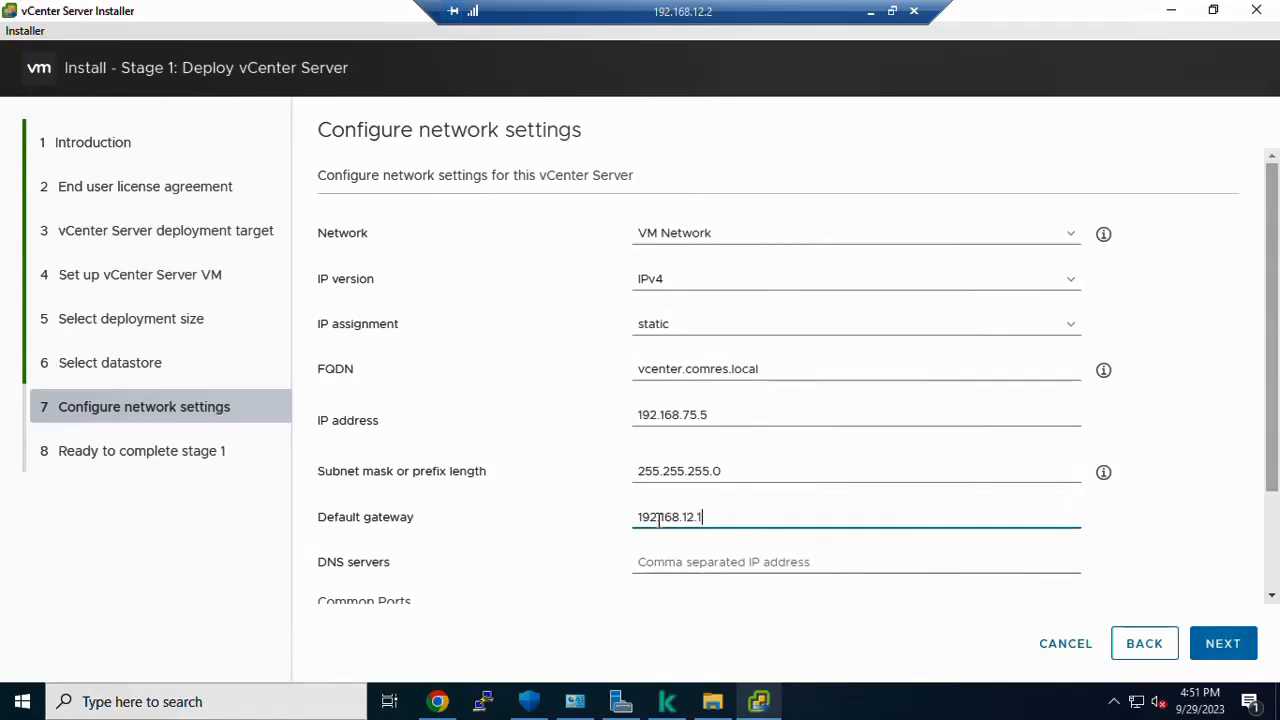
left_click(669, 558)
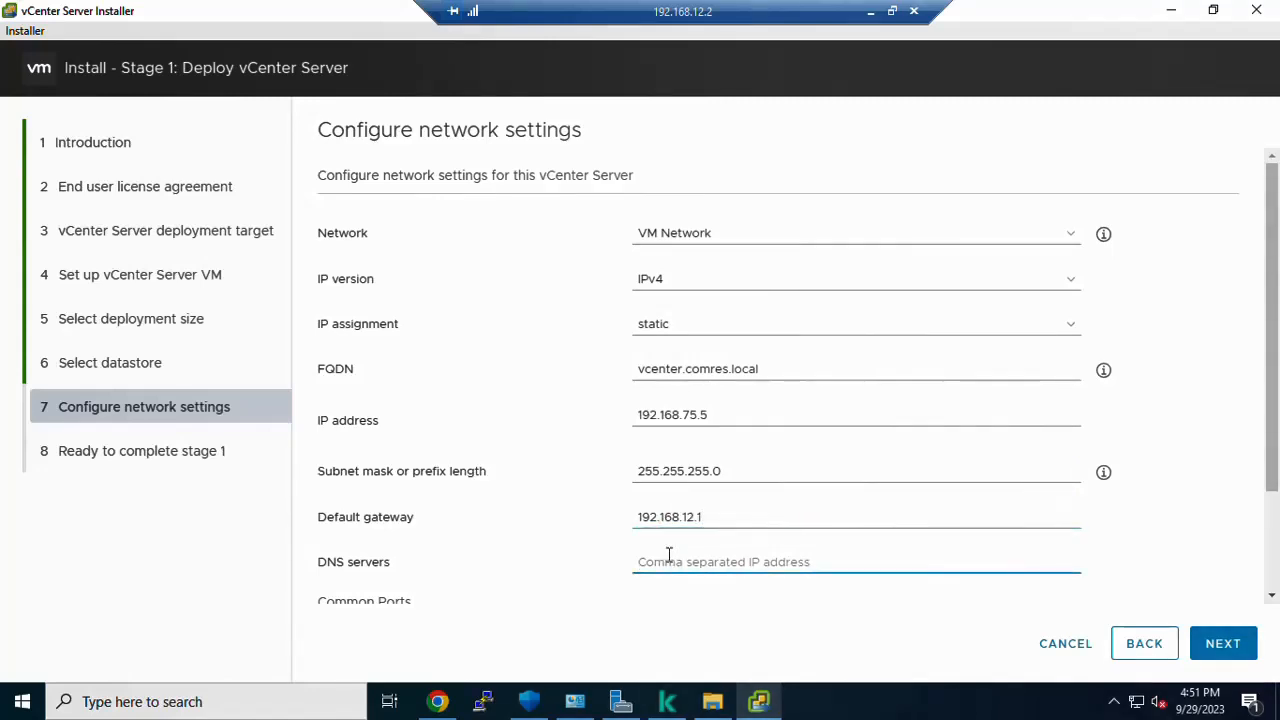
Step: Enter DNS server 192.168.12.2, confirm ports 80 and 443, and try to continue
type("192")
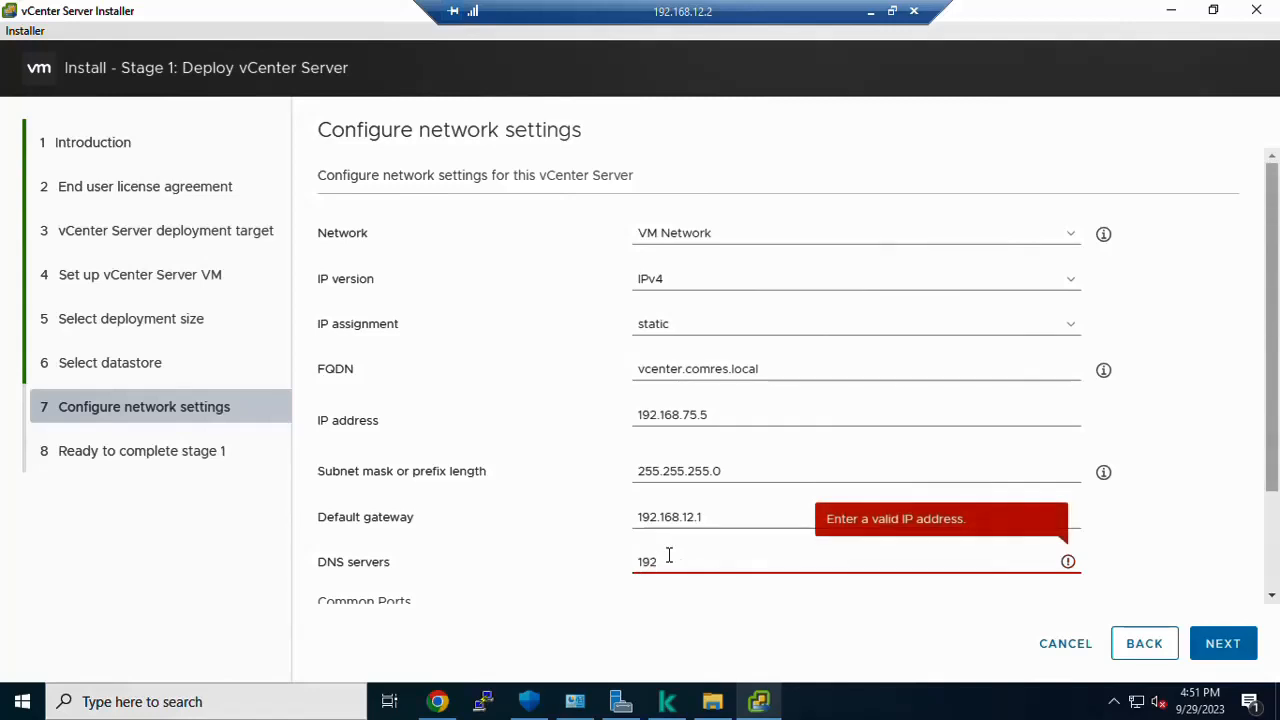
type(".168.12.2")
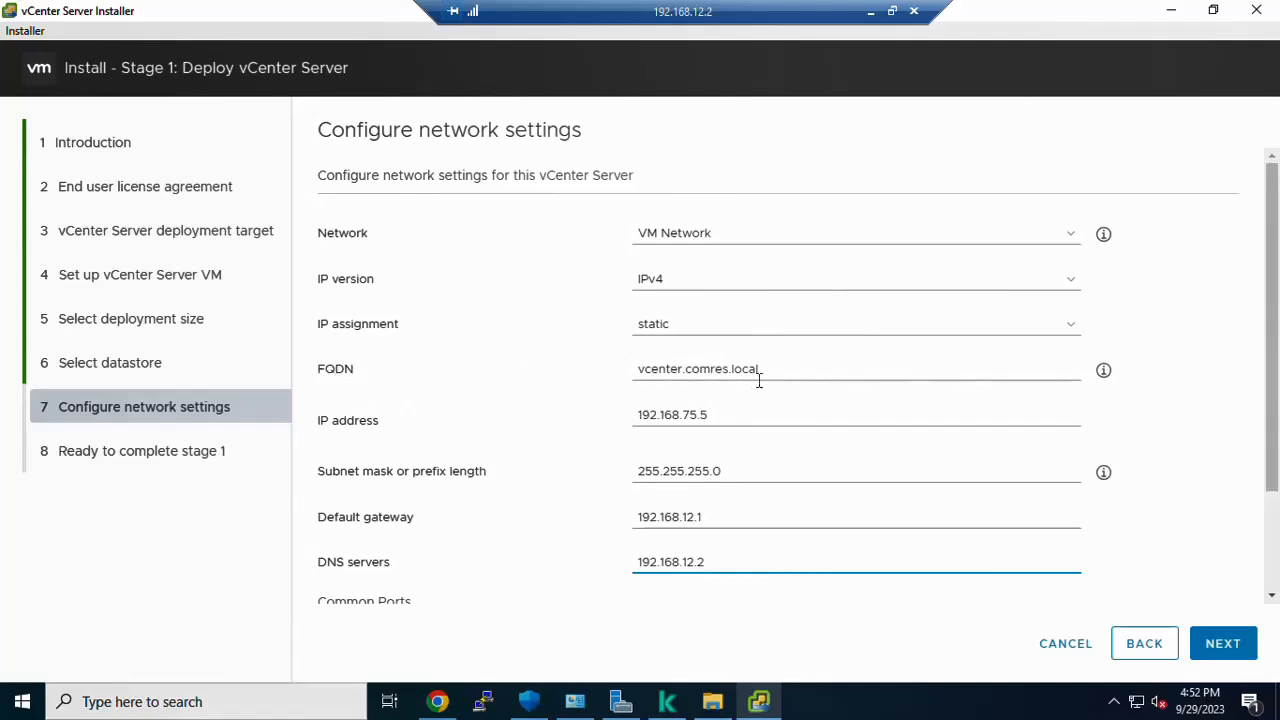
left_click(792, 369)
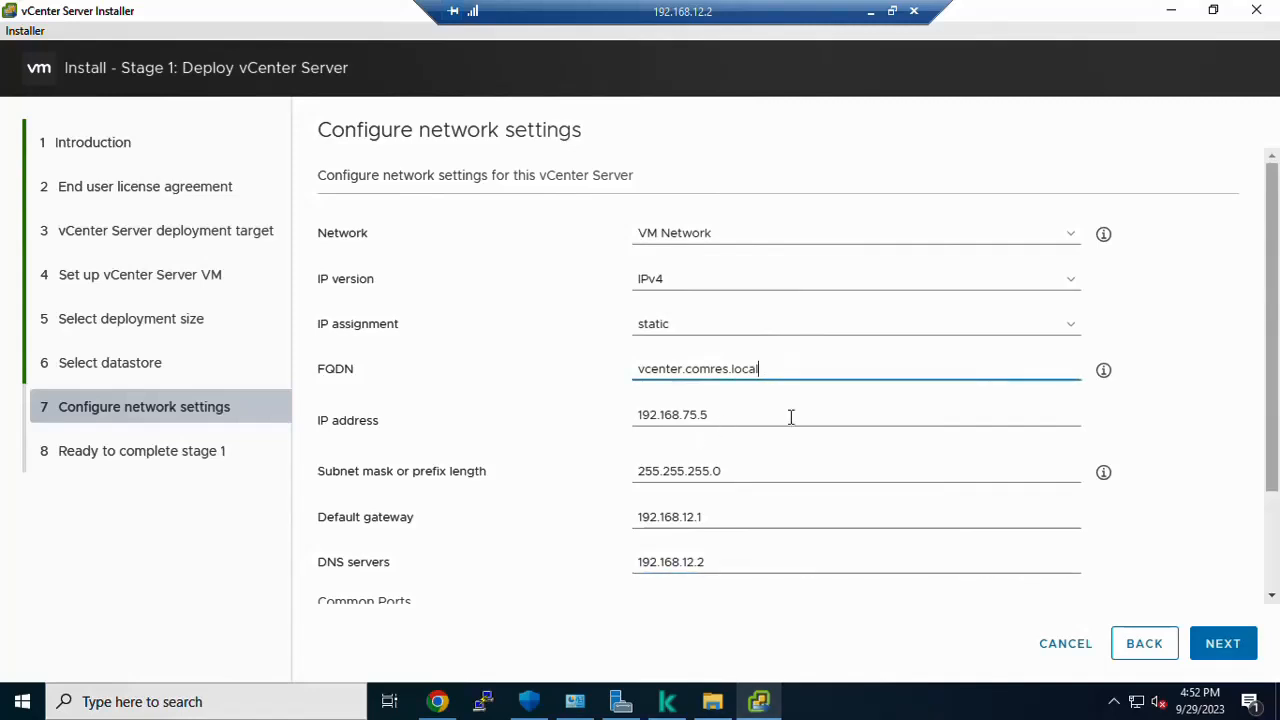
left_click(791, 417)
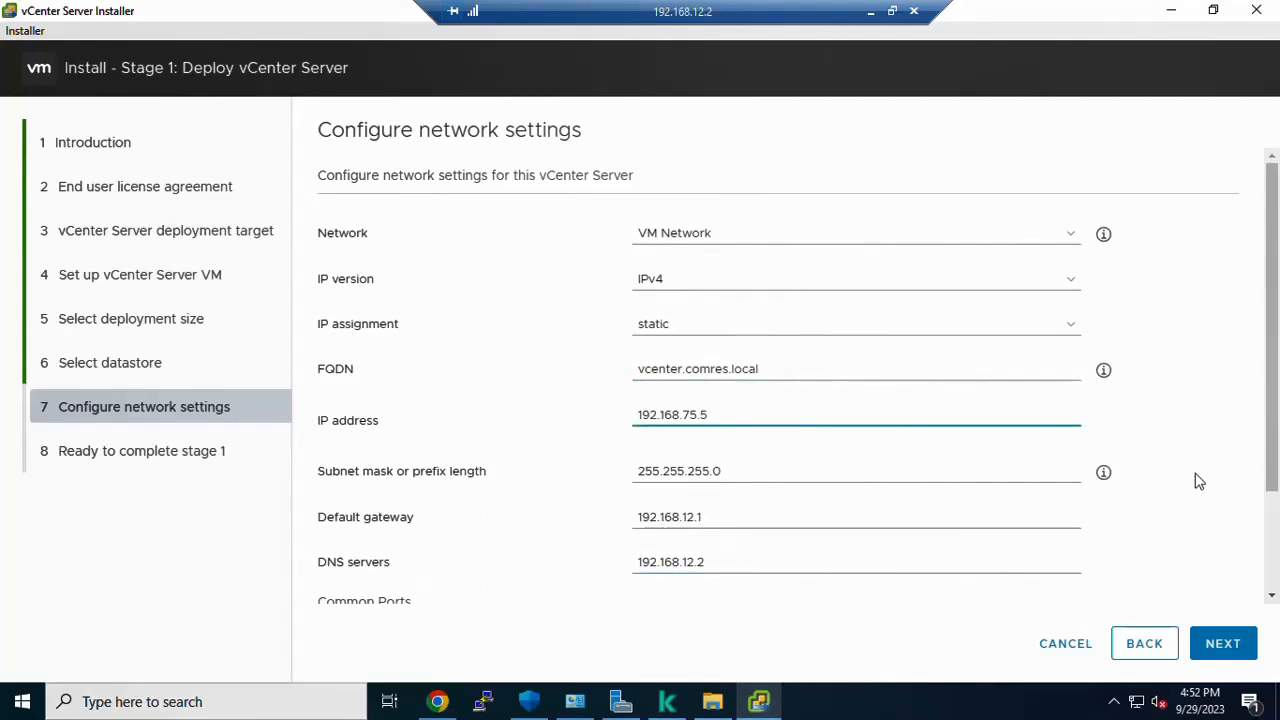
left_click_drag(1271, 490, 1271, 590)
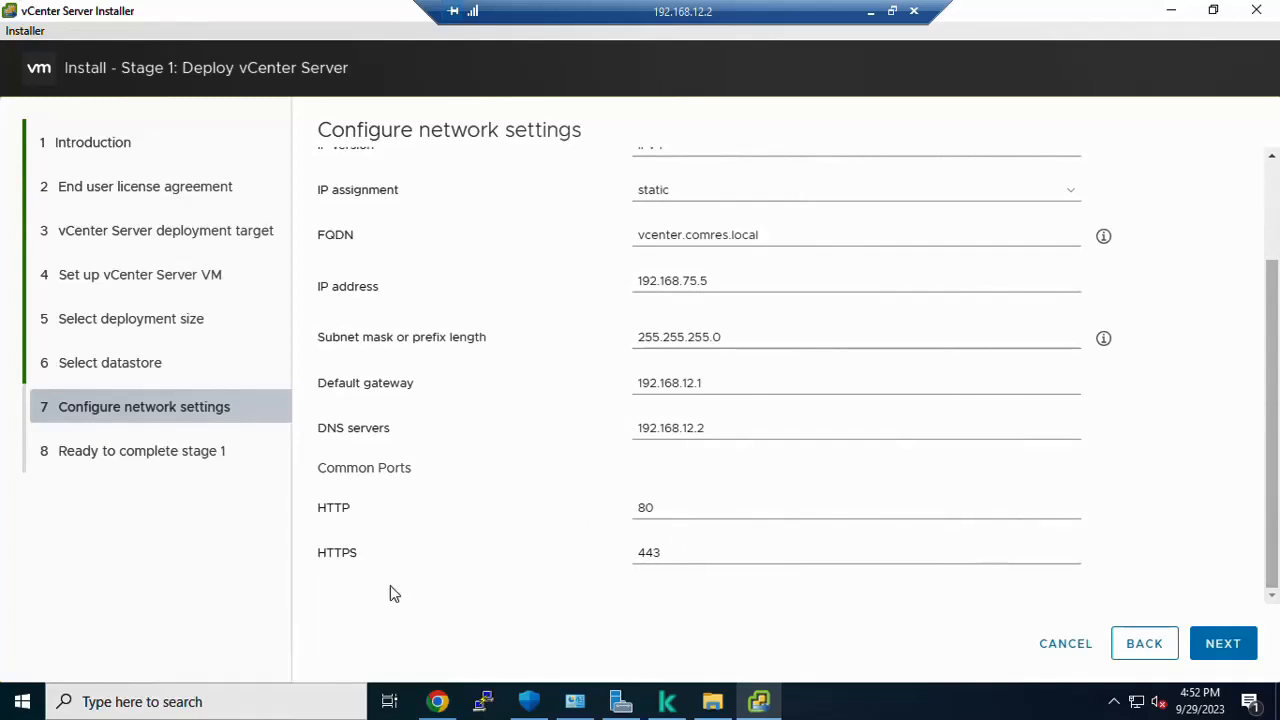
left_click(1220, 643)
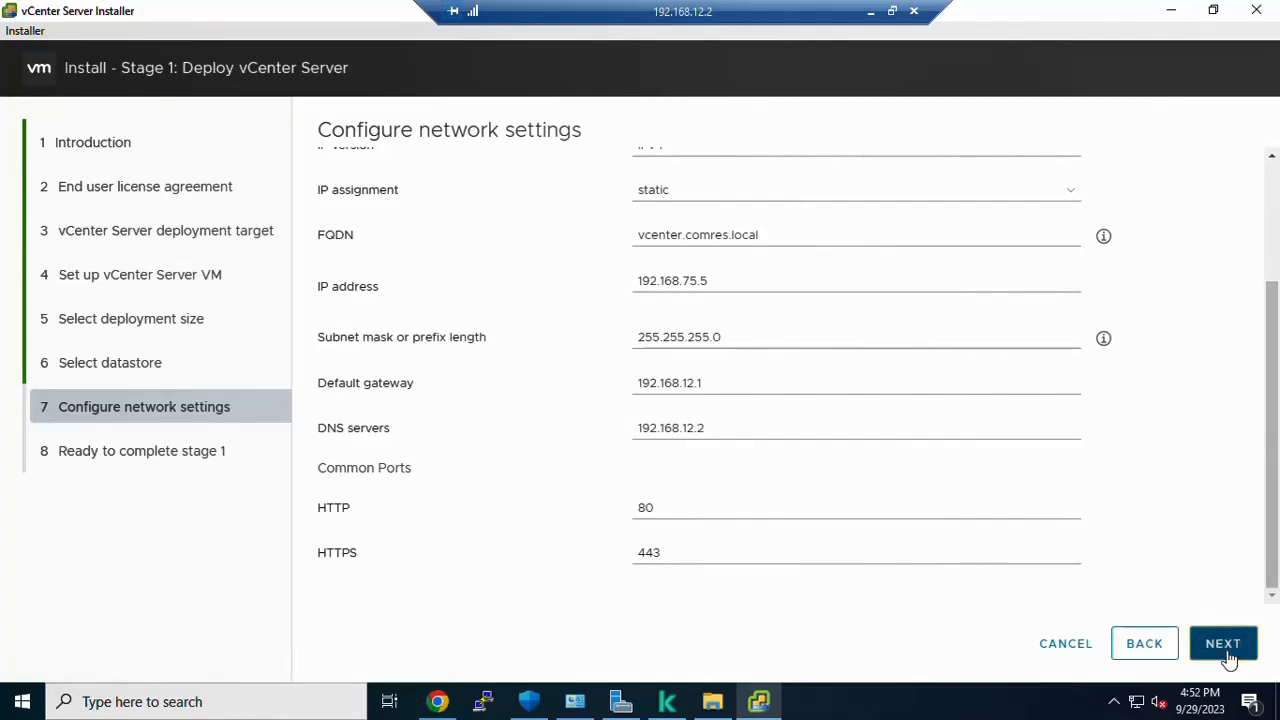
Step: Correct the IP address to 192.168.12.5 and proceed to the Ready to complete stage 1 page
left_click(1228, 651)
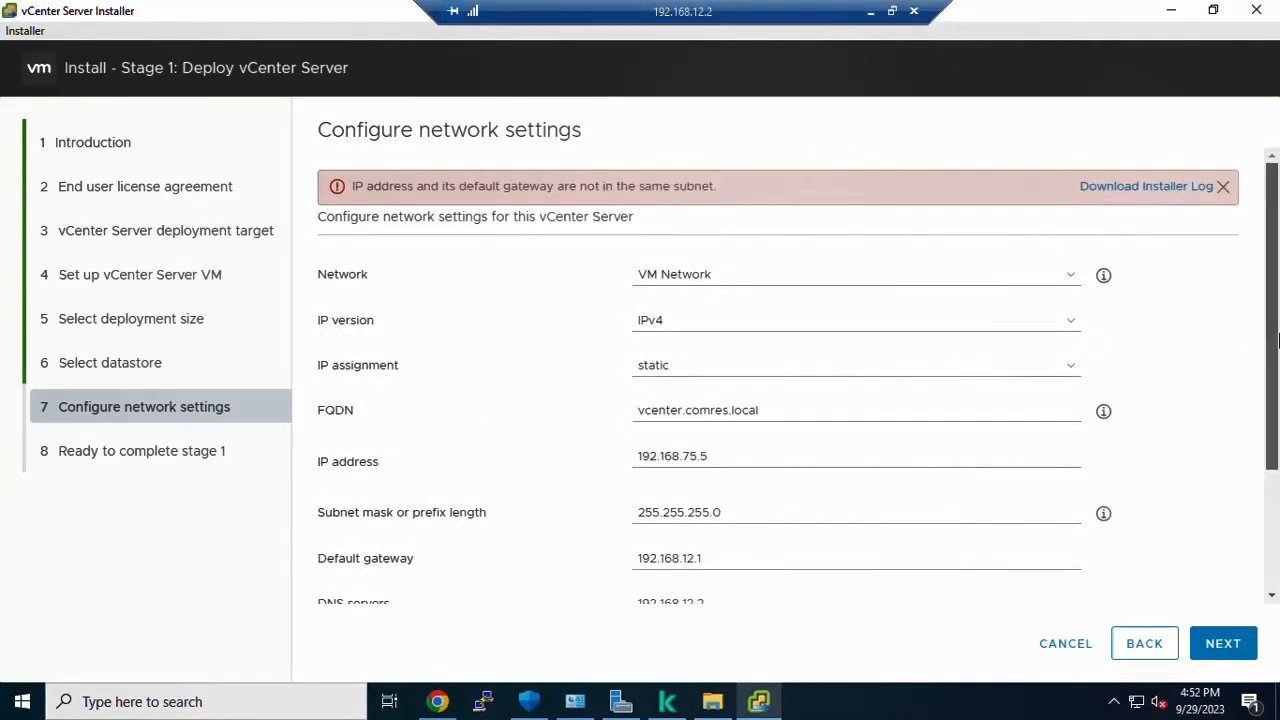
left_click(694, 459)
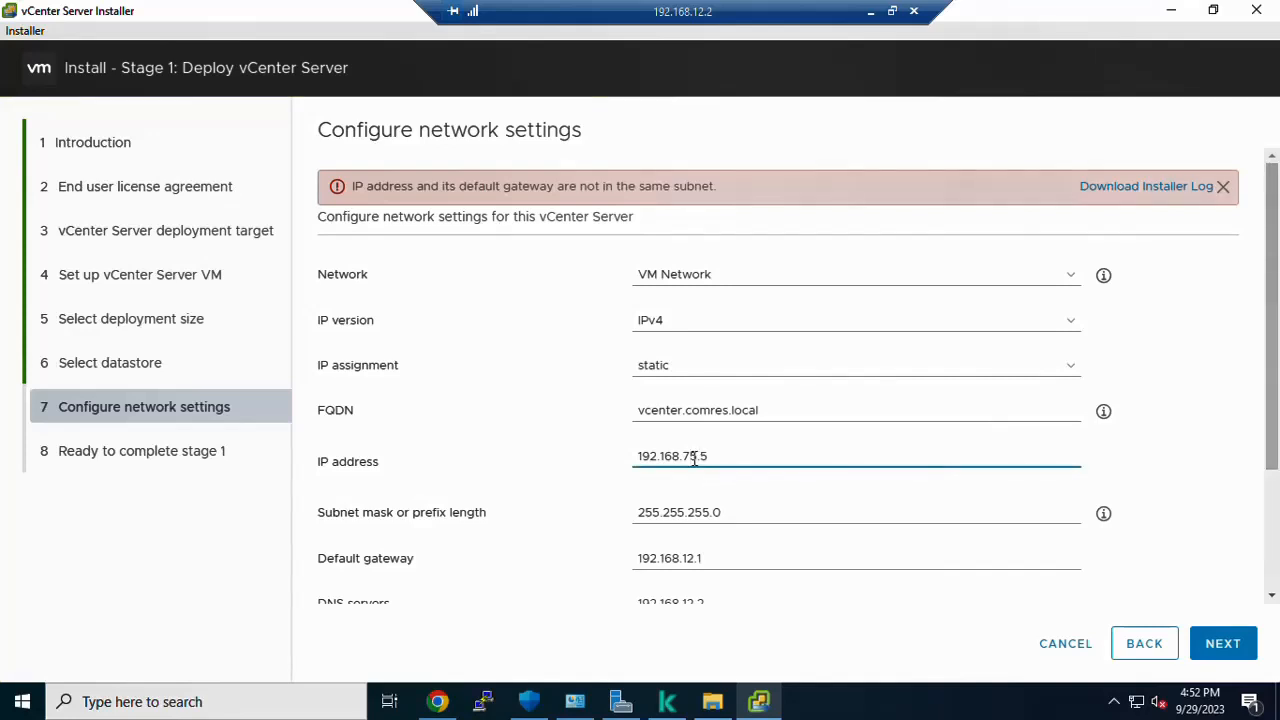
key("BackSpace")
key("BackSpace")
type("12")
left_click_drag(1275, 322, 1275, 530)
left_click(1223, 643)
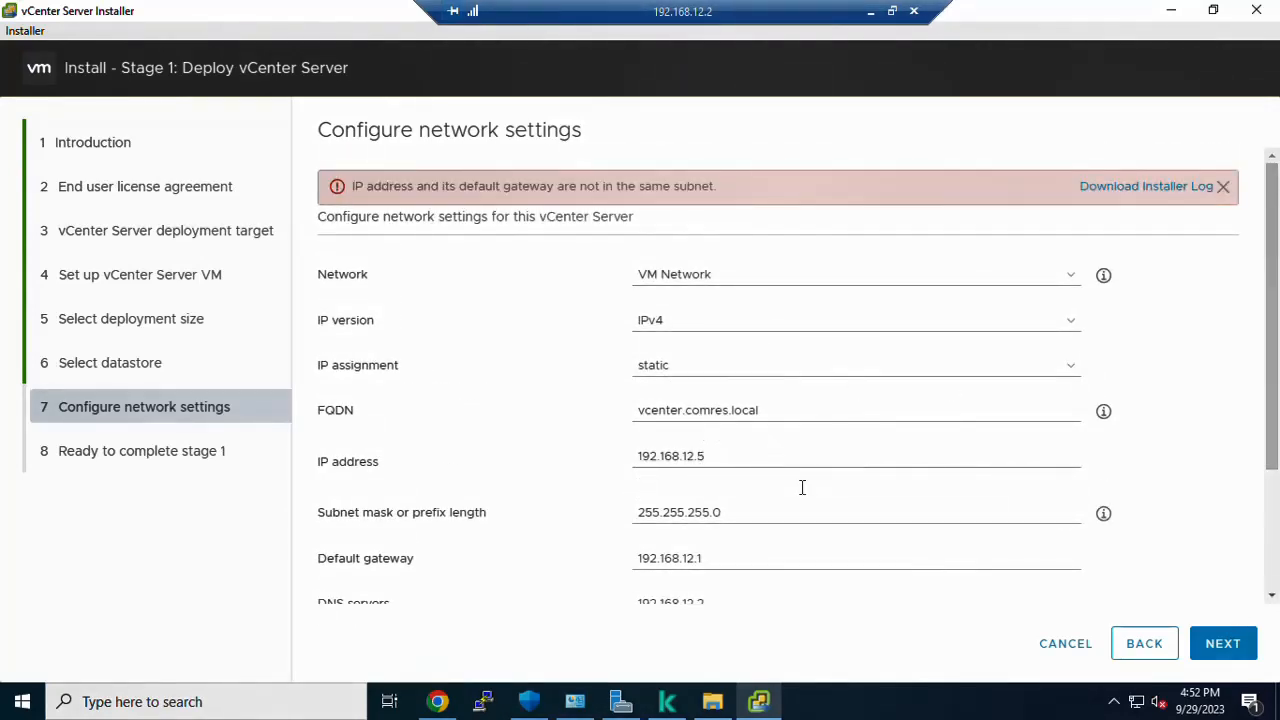
left_click(757, 459)
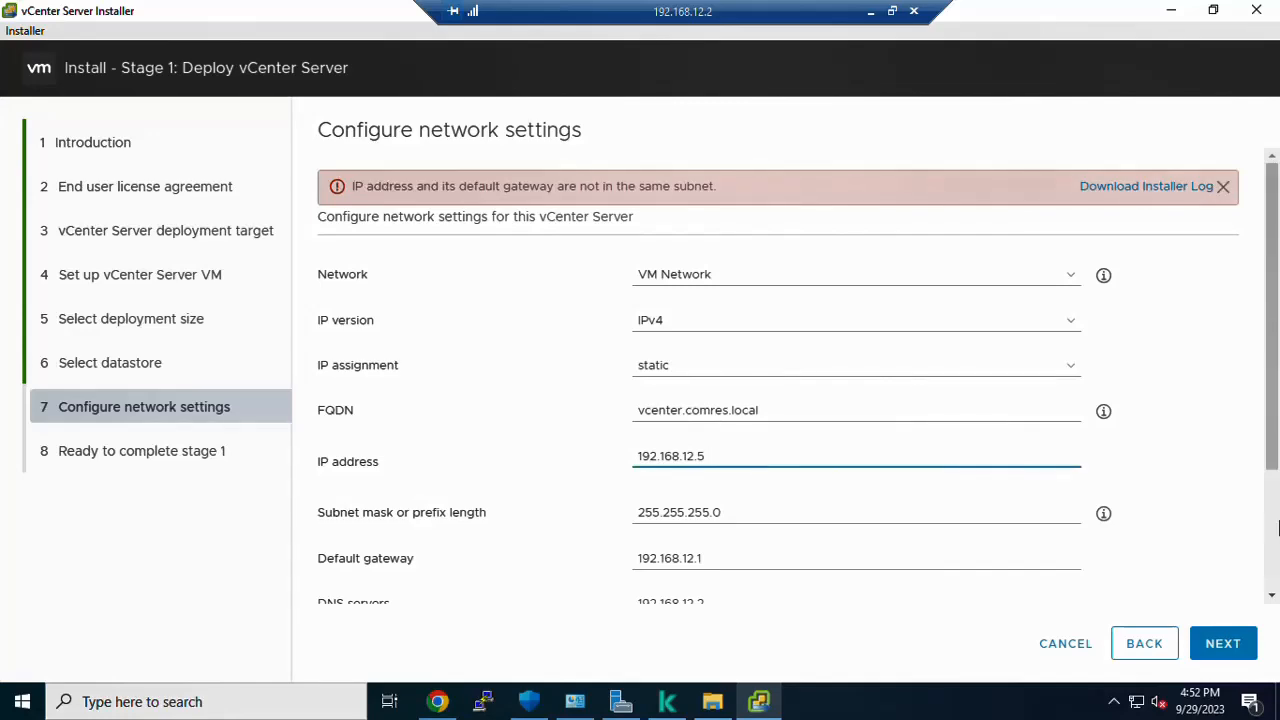
scroll(1276, 527, "down", 5)
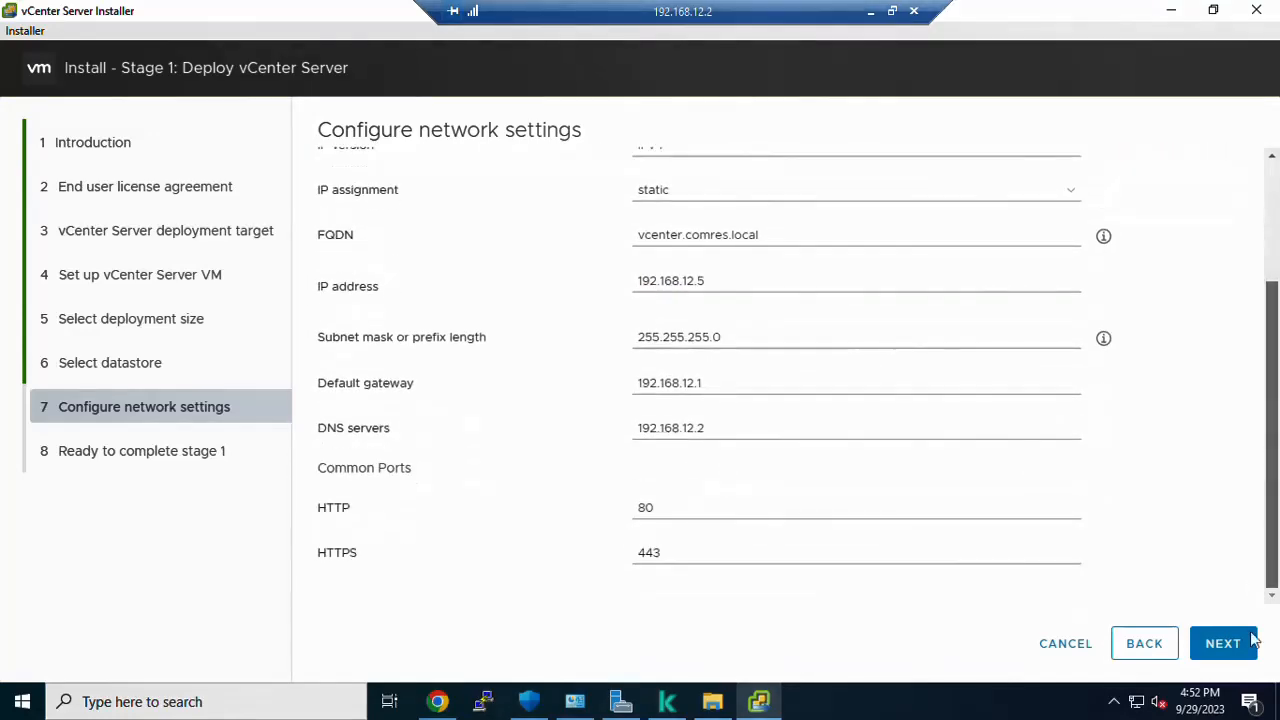
left_click(1223, 643)
left_click(1224, 645)
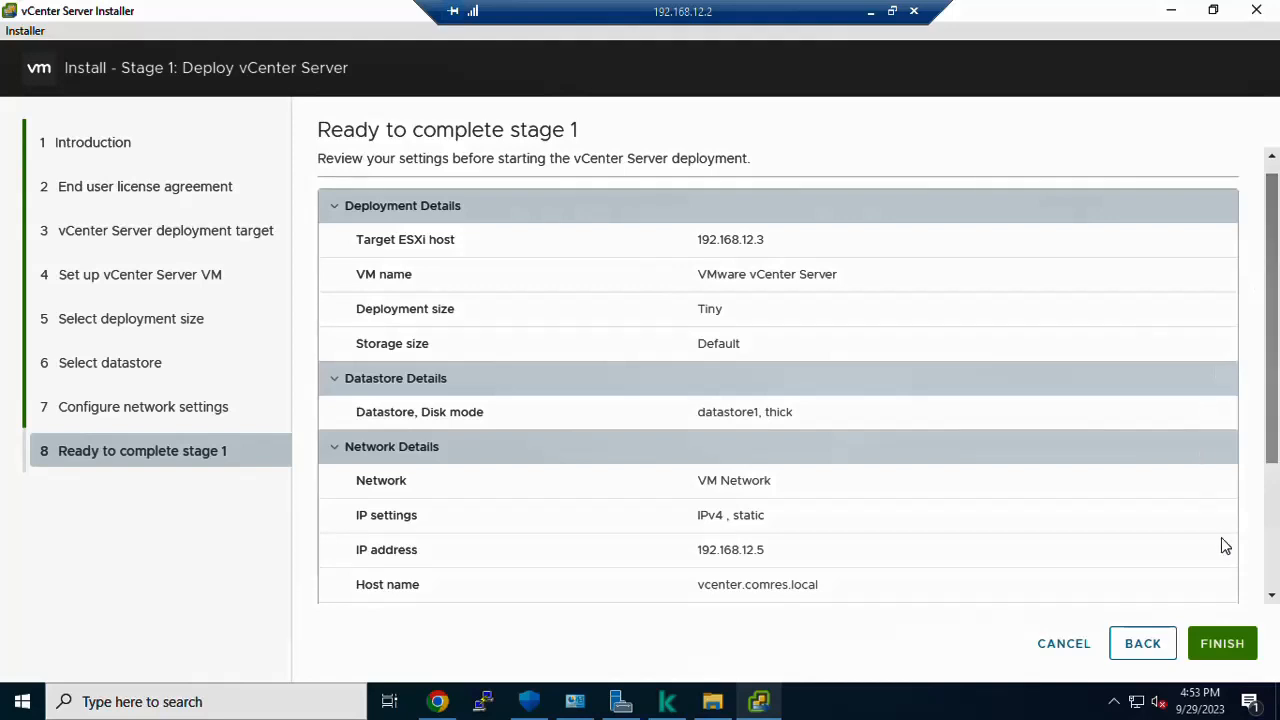
Step: Finish the stage 1 review to deploy the vCenter Server appliance at 192.168.12.5
left_click(1230, 645)
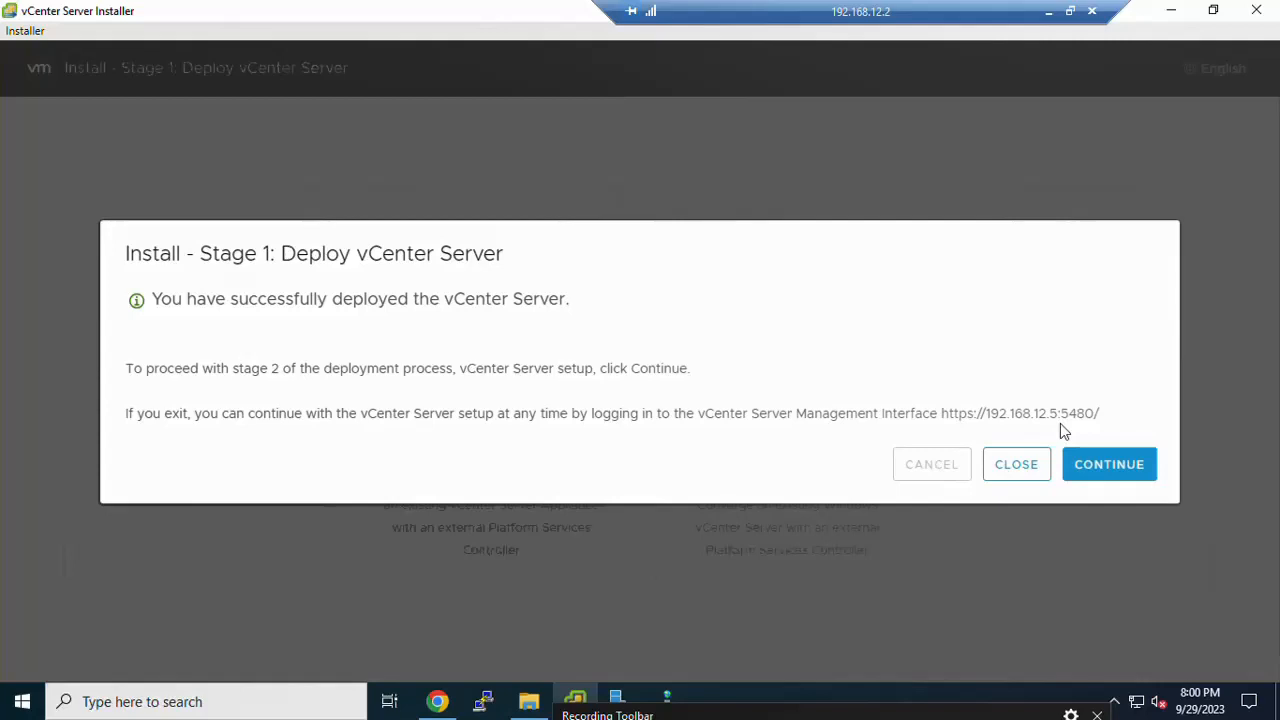
Step: Try logging in to the ESXi Host Client at 192.168.12.3 as root
left_click(441, 708)
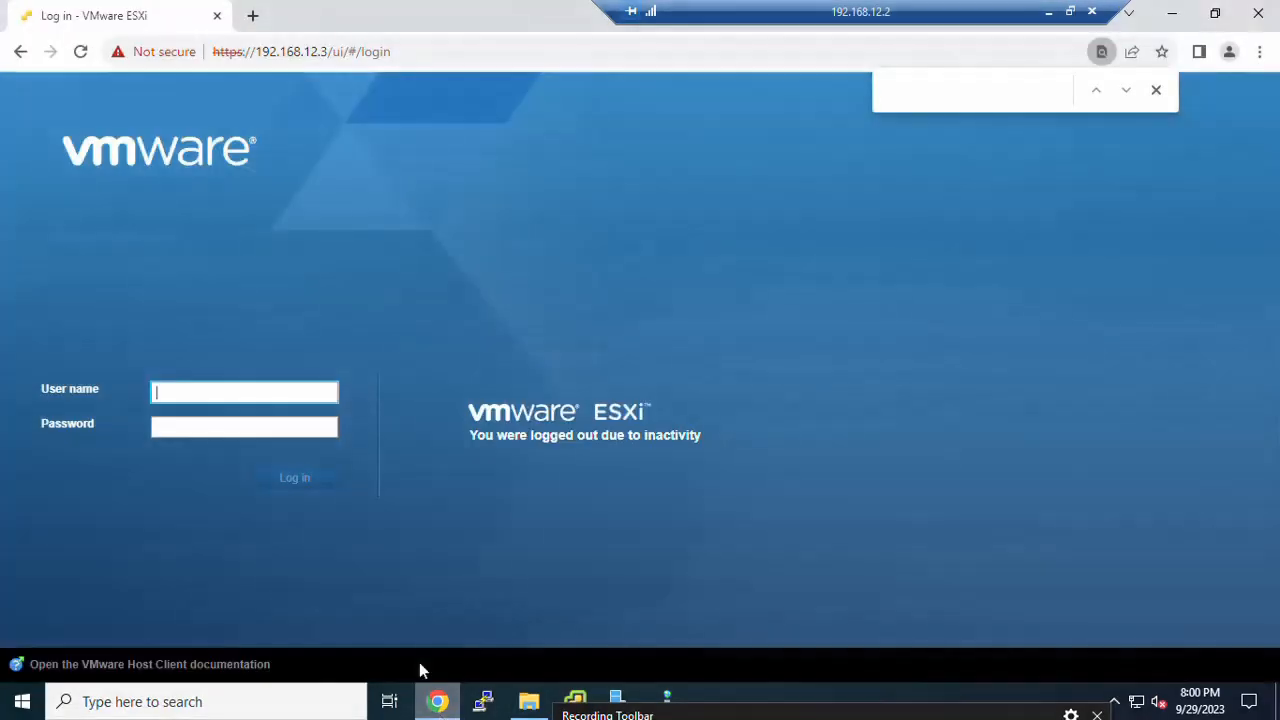
left_click(263, 389)
type("roo")
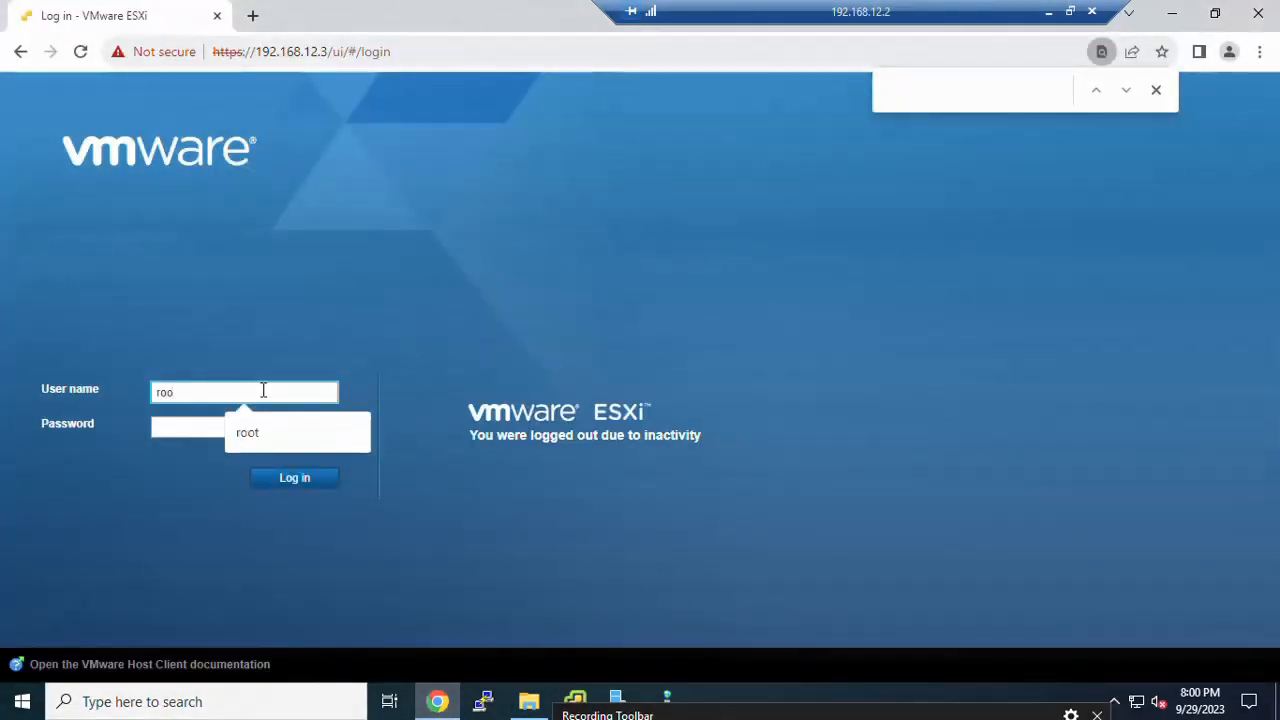
type("t")
key("Tab")
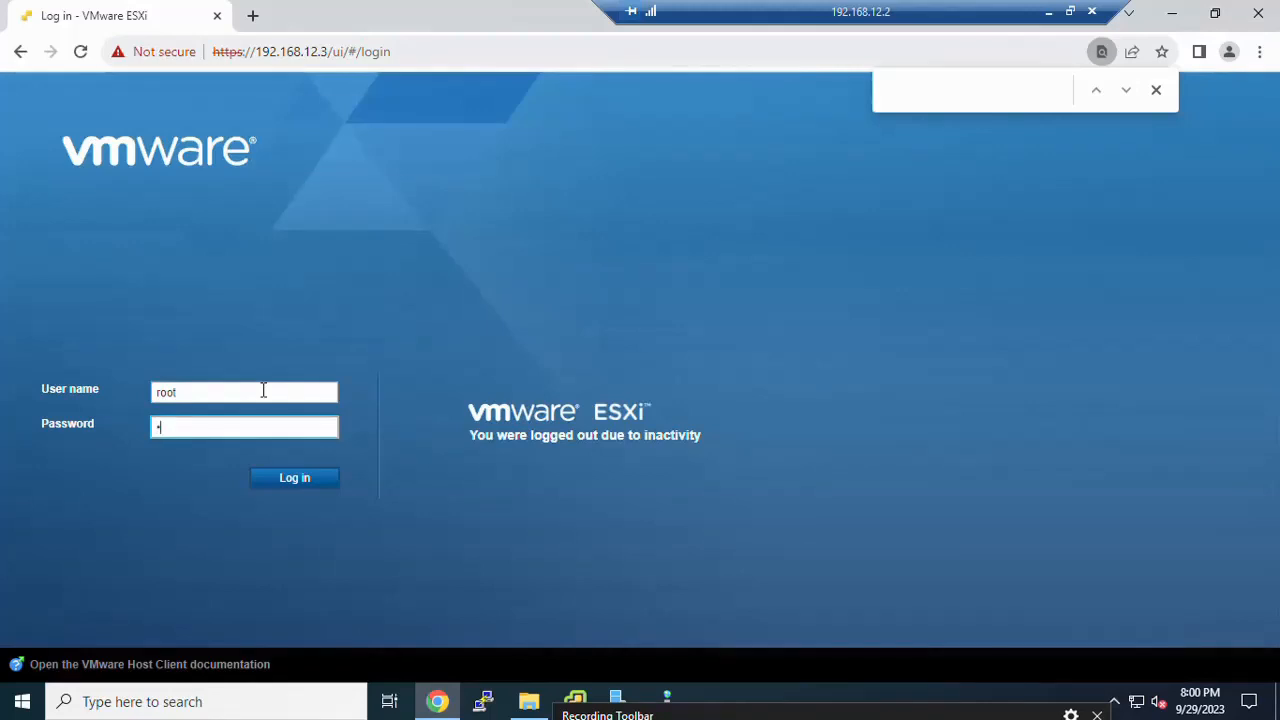
type("•••••")
key("ctrl+a")
type("••••••")
key("Return")
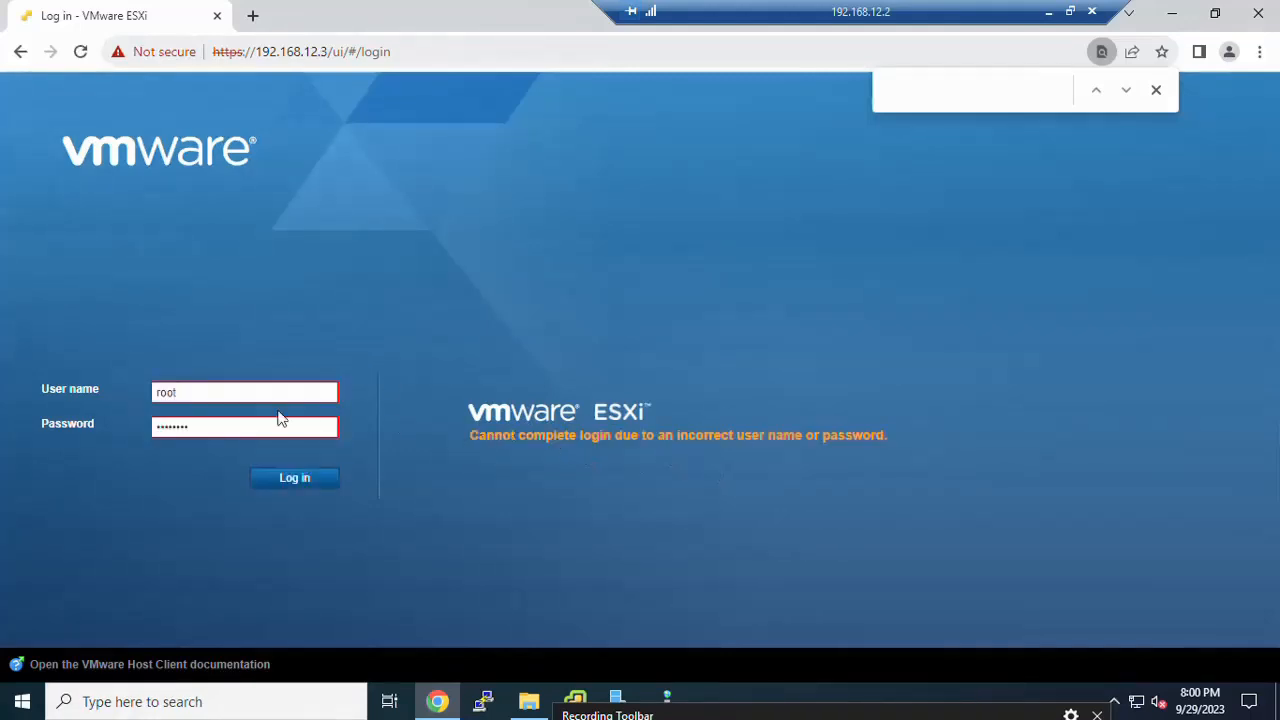
Step: Retype the rejected password to log in, then switch back to the vCenter Server Installer
left_click(244, 428)
key("ctrl+a")
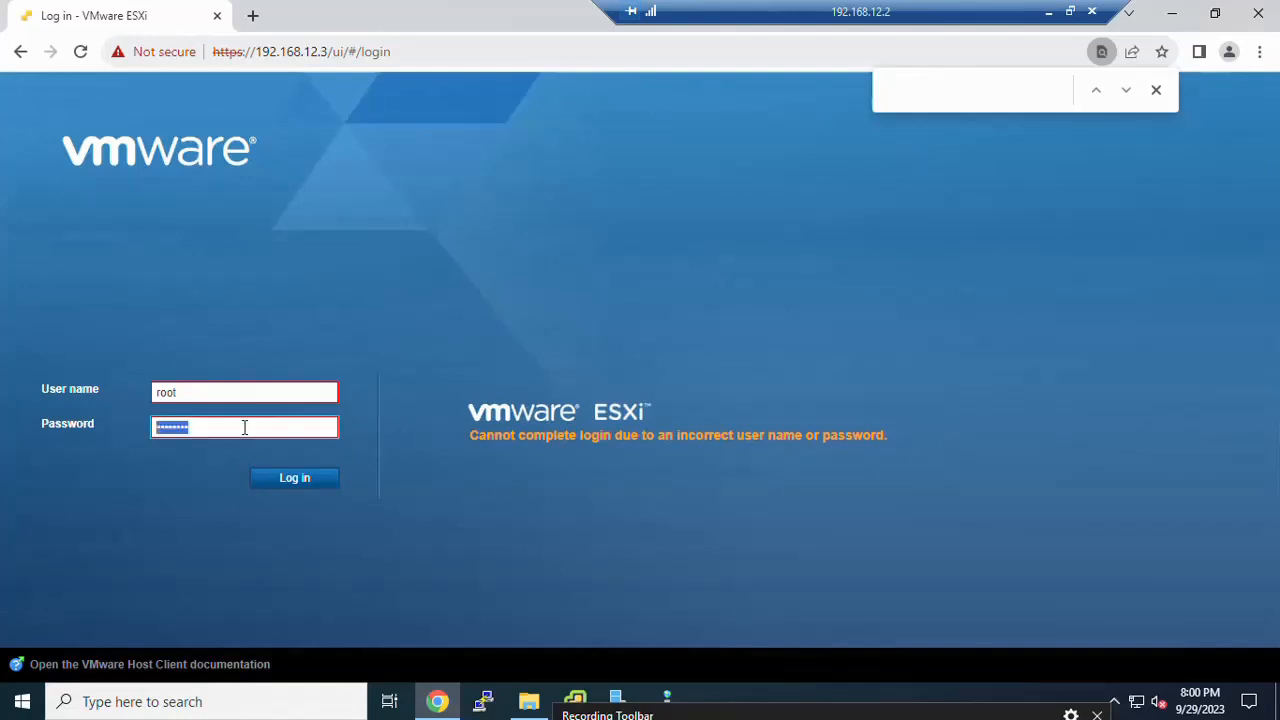
type("•••••••")
key("Return")
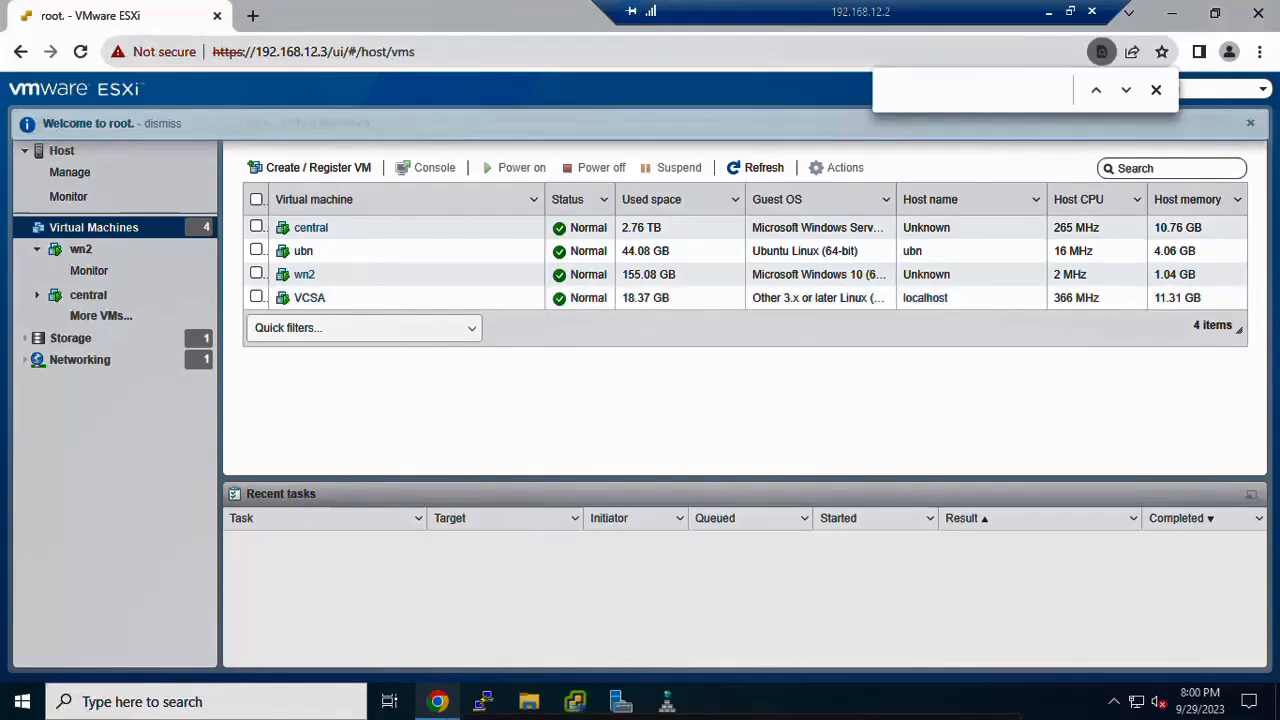
left_click(580, 705)
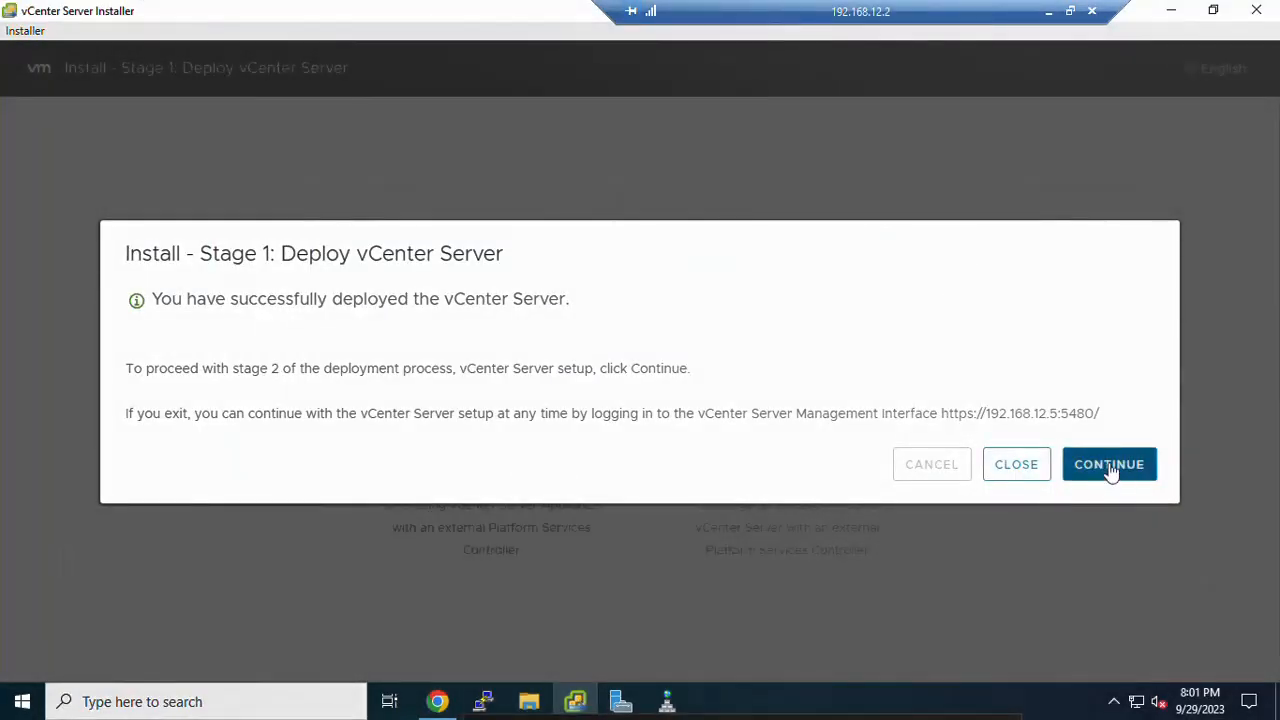
Step: Start Stage 2 and set SSH access to Enabled in the vCenter Server configuration
left_click(1109, 465)
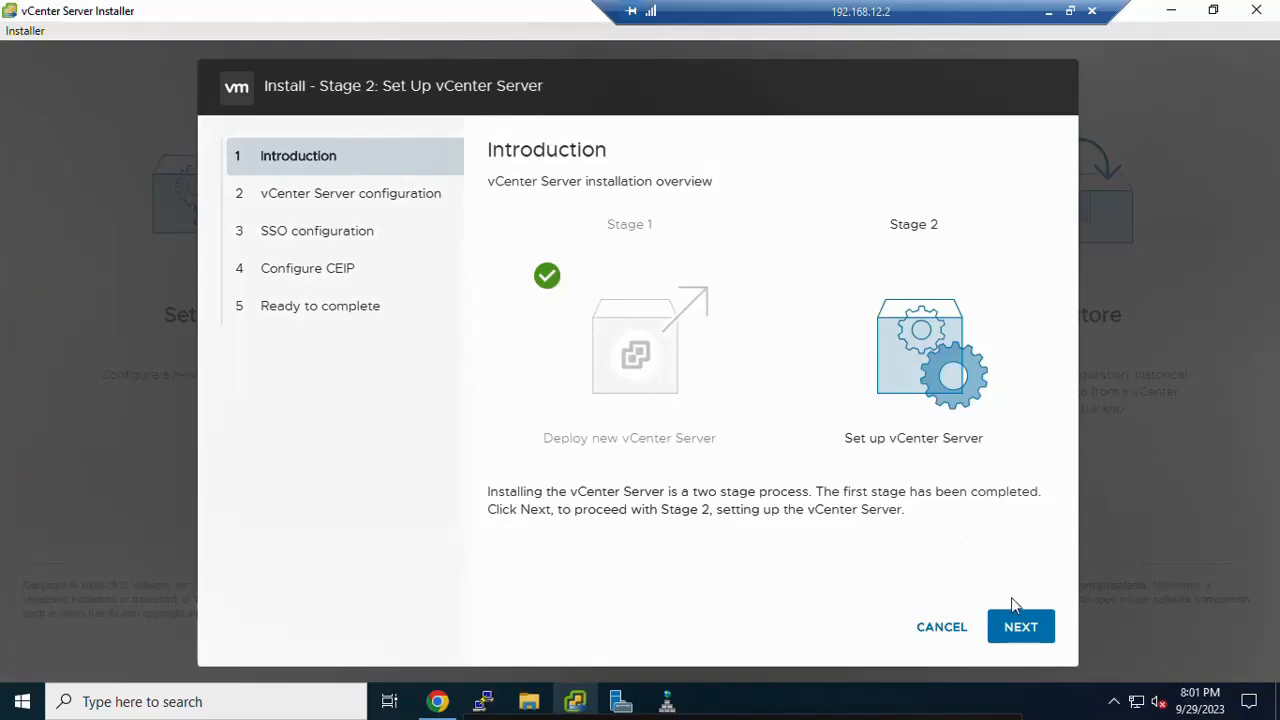
left_click(1021, 627)
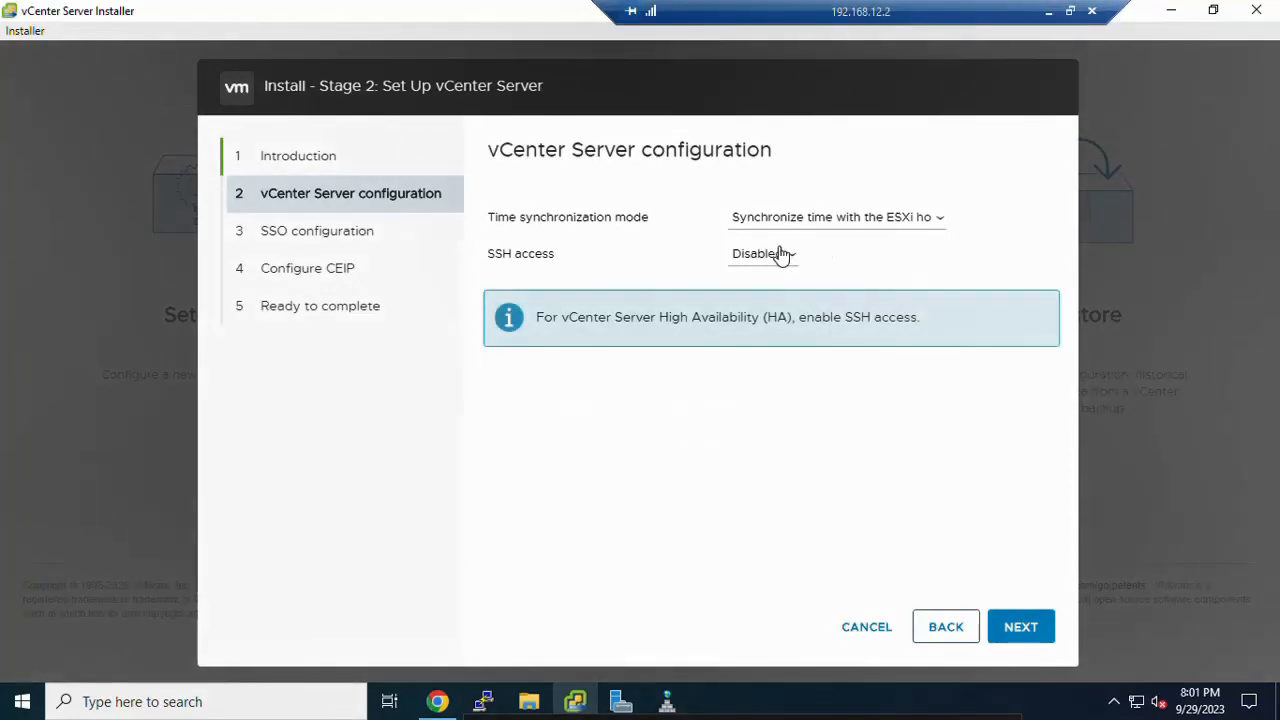
left_click(780, 254)
left_click(772, 292)
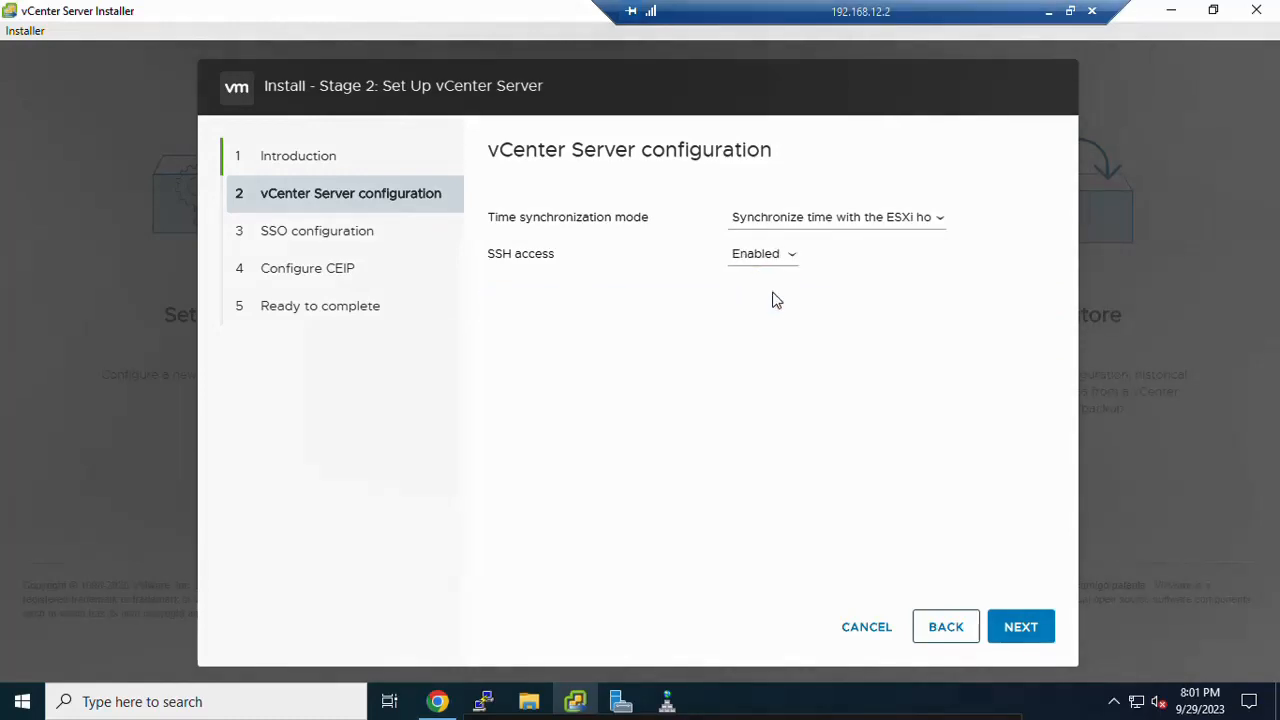
left_click(1019, 632)
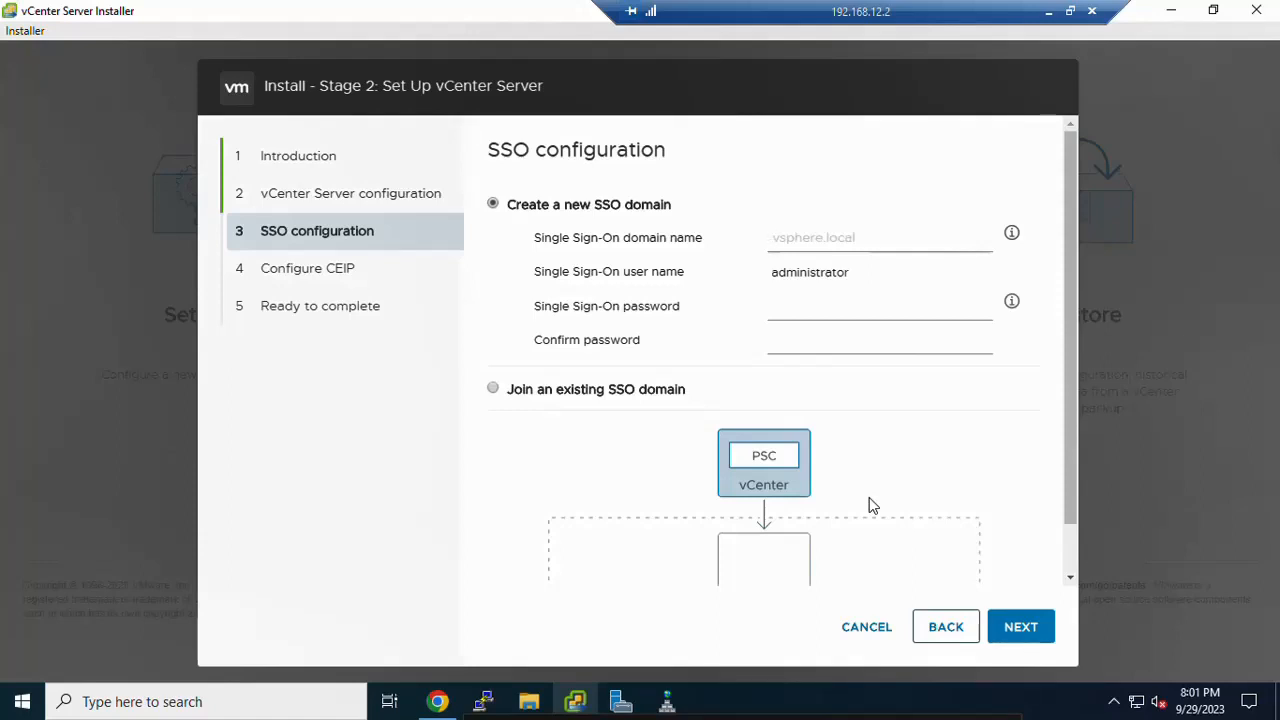
Step: Name the new SSO domain vsphere.local and enter and confirm the administrator password
type("vsphere.local")
left_click(815, 343)
key("Caps_Lock")
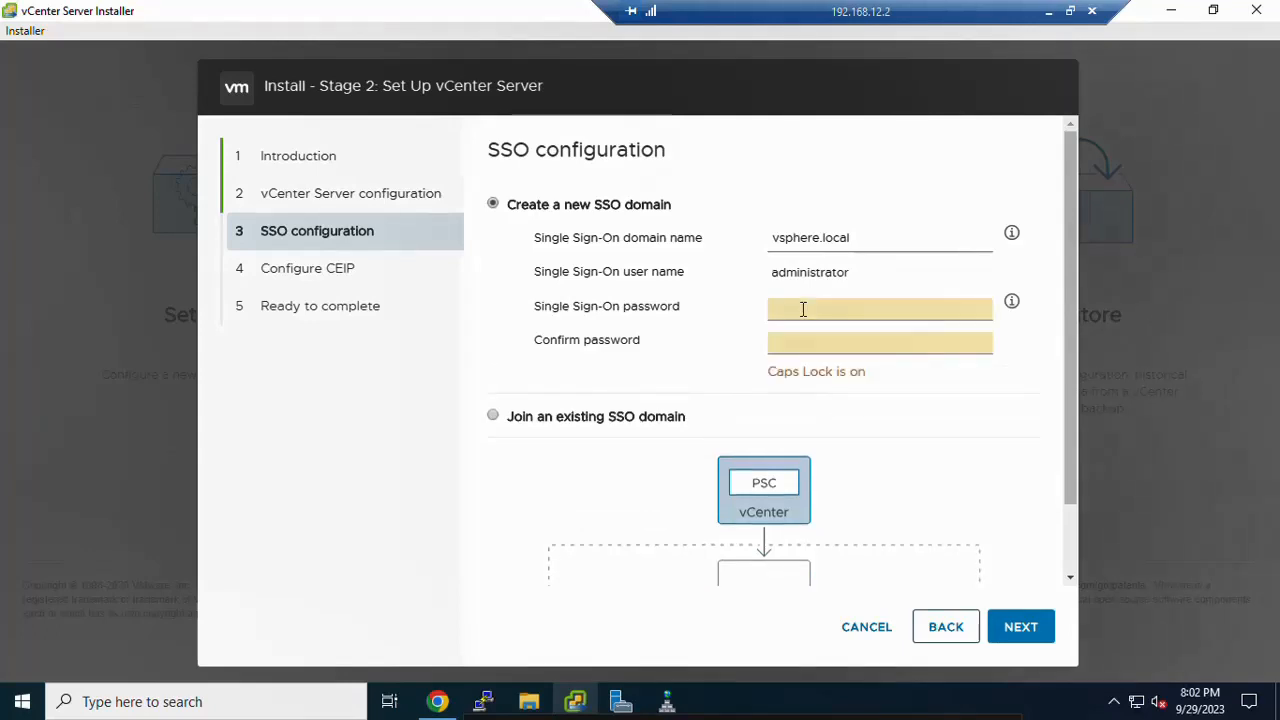
type("•")
key("Caps_Lock")
type("•••••")
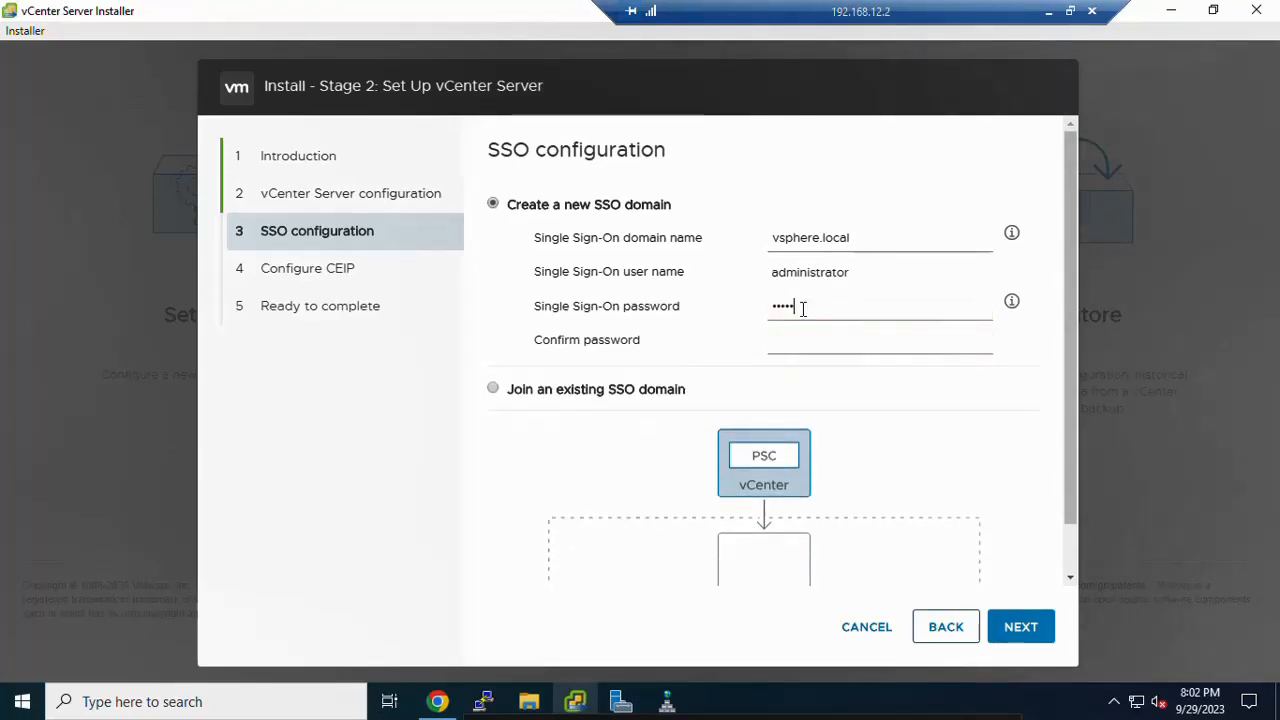
type("••")
key("Tab")
key("Caps_Lock")
type("•")
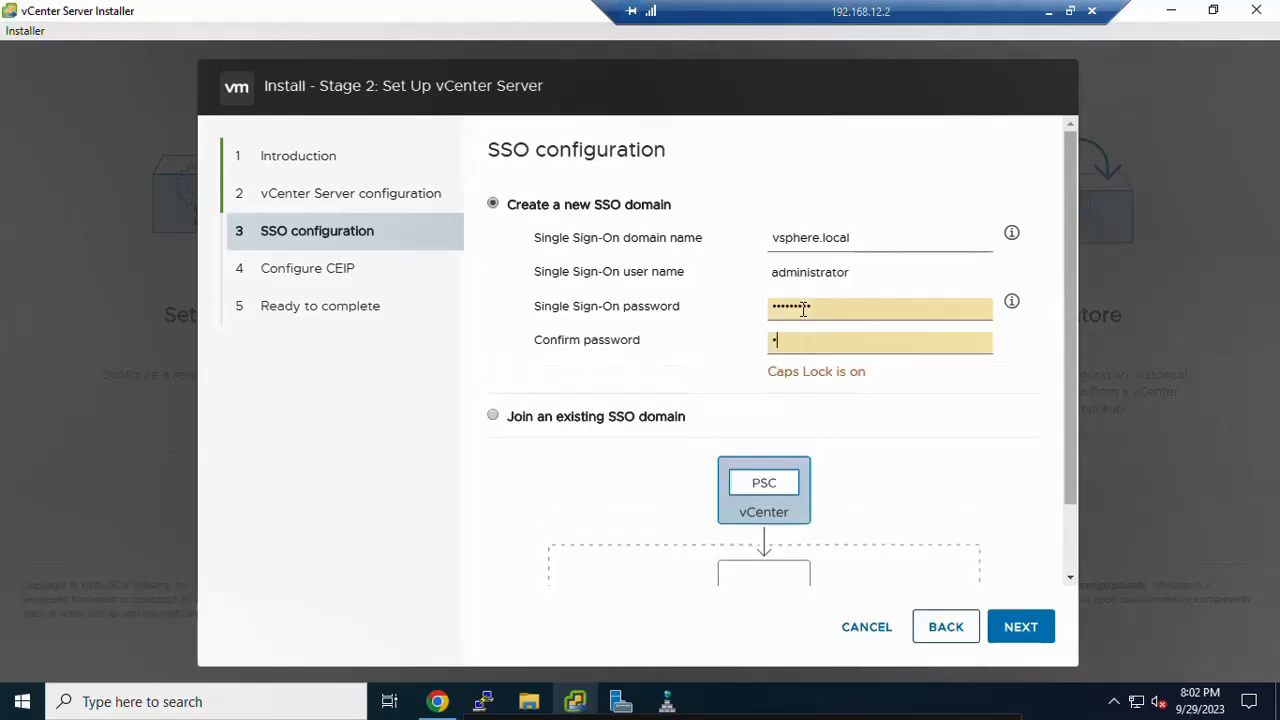
key("Caps_Lock")
type("••••••••")
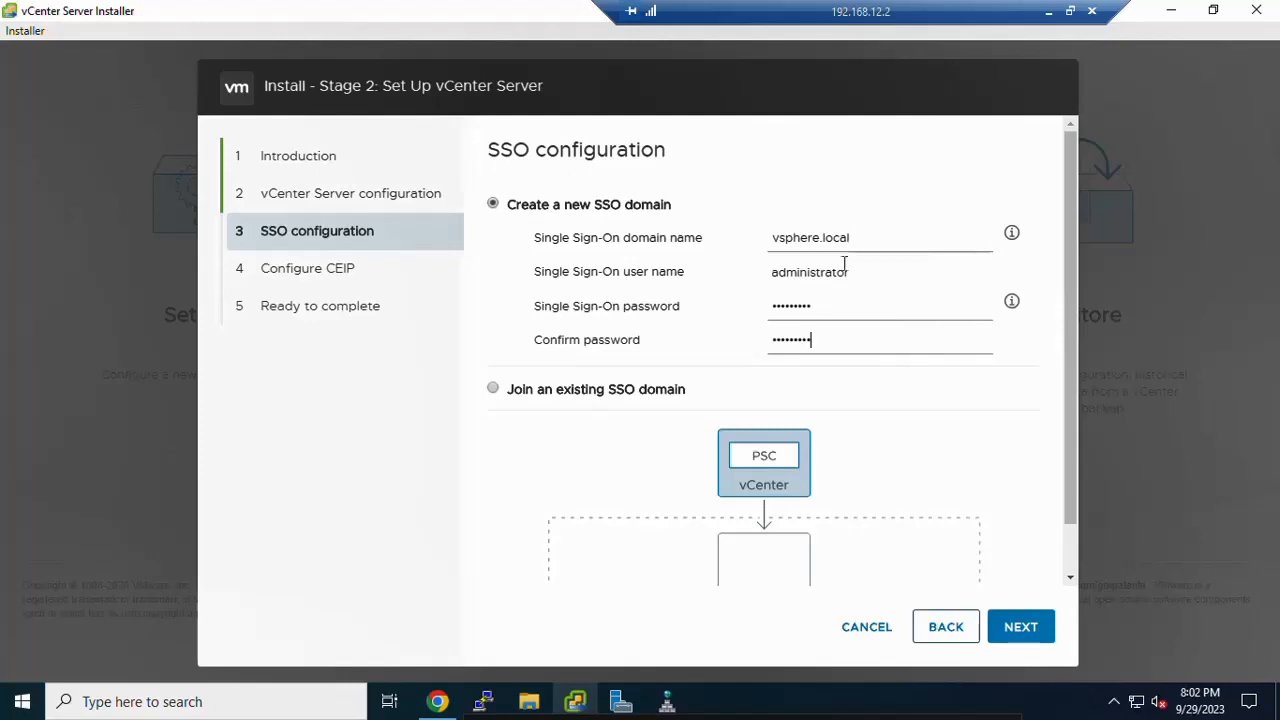
Step: Check the administrator user name and password, then save the SSO settings
double_click(786, 268)
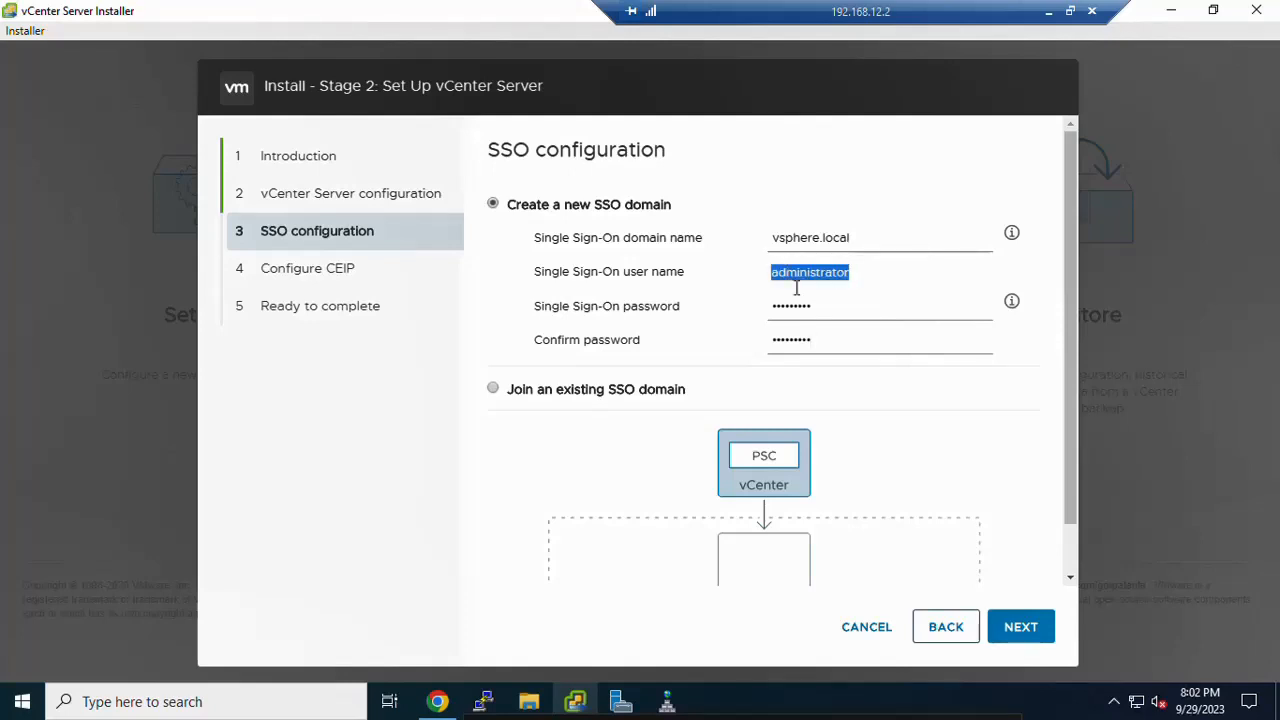
double_click(842, 309)
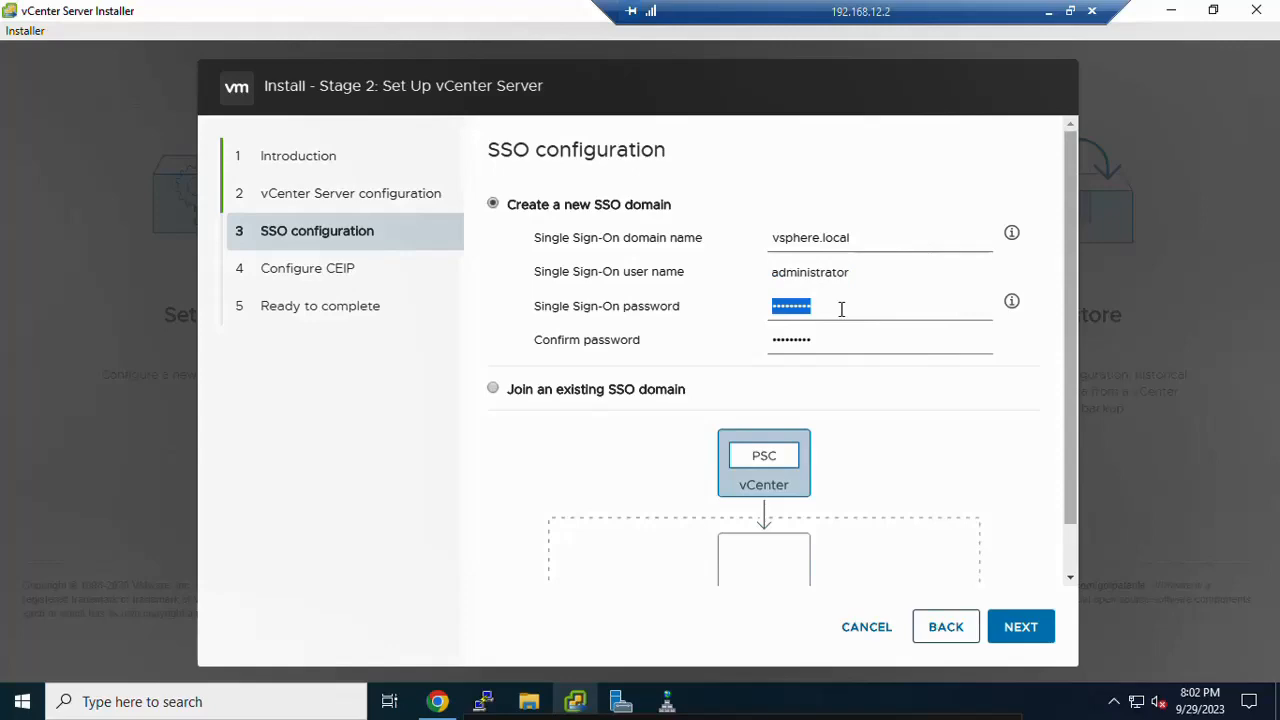
left_click(1021, 630)
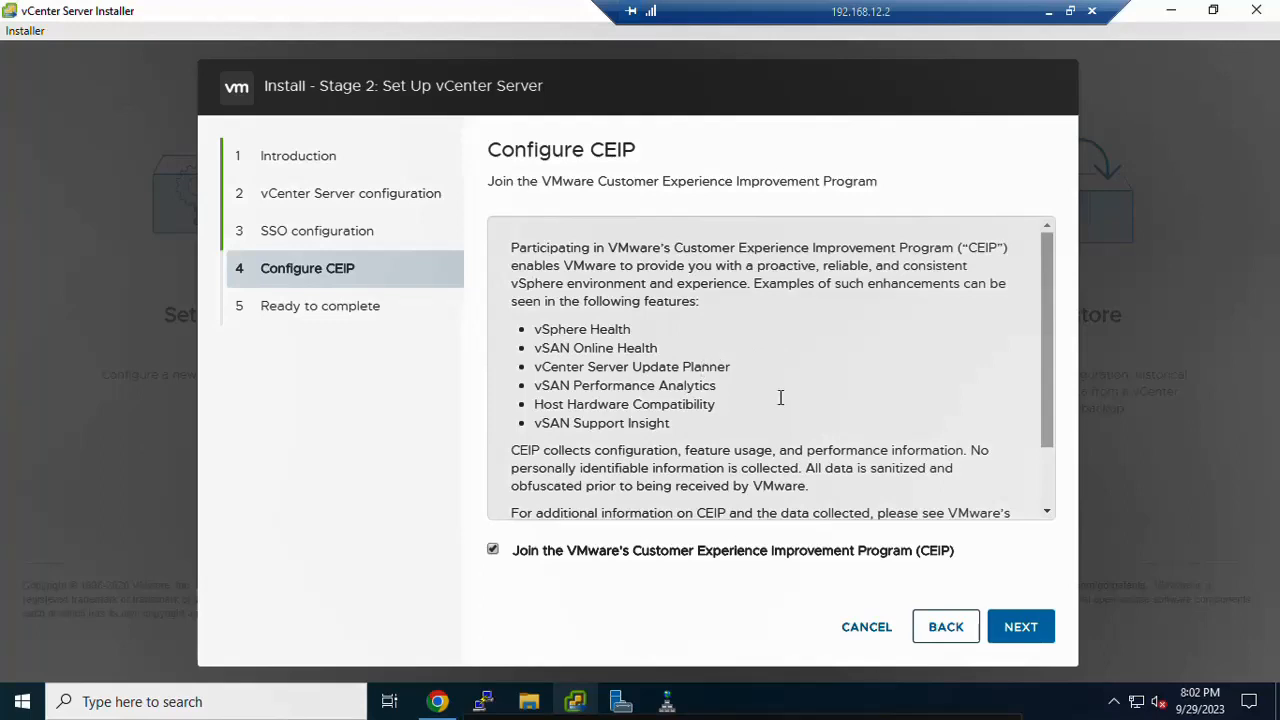
Step: Keep CEIP participation, finish from the Ready to complete summary, and accept the no-stopping warning
left_click(1020, 630)
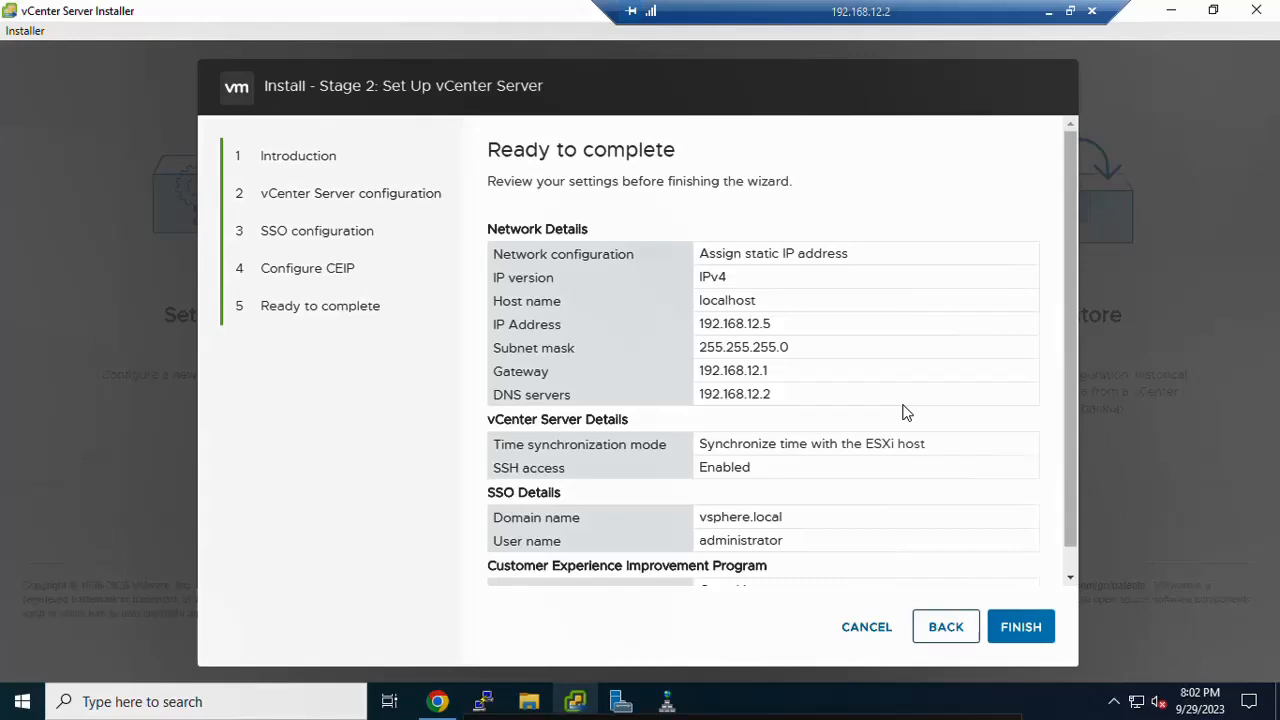
left_click(1010, 628)
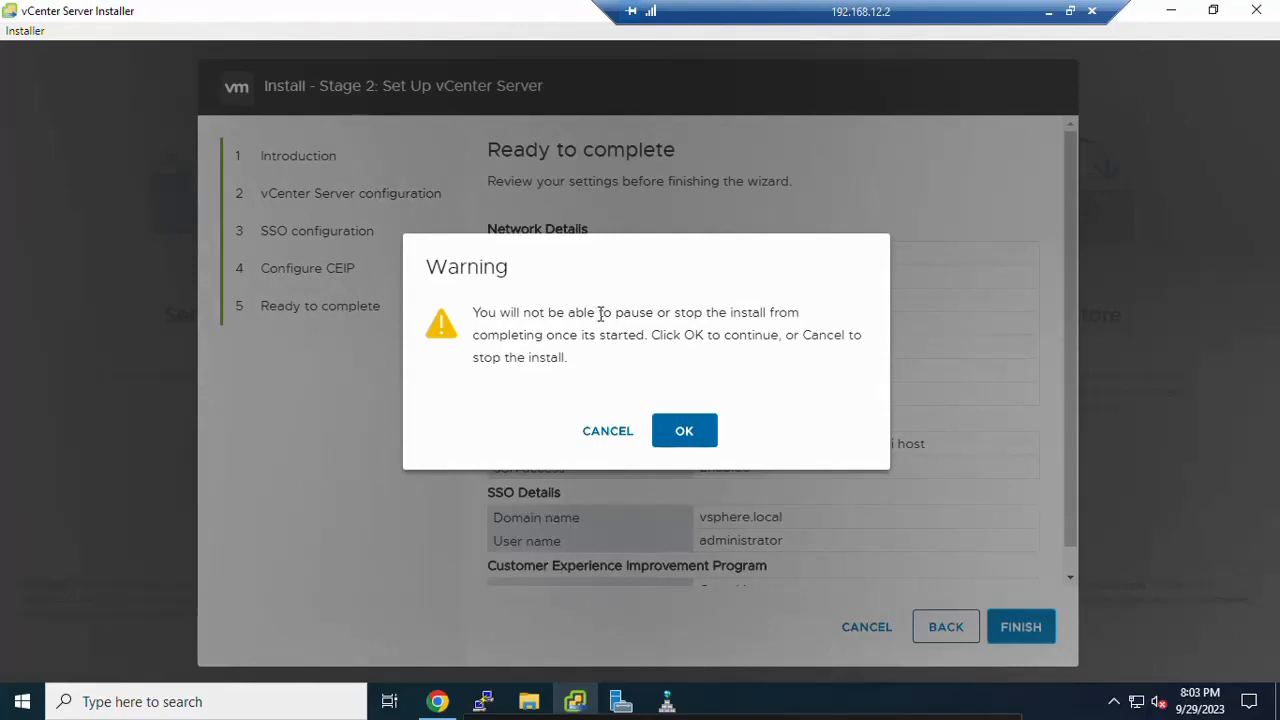
left_click(693, 438)
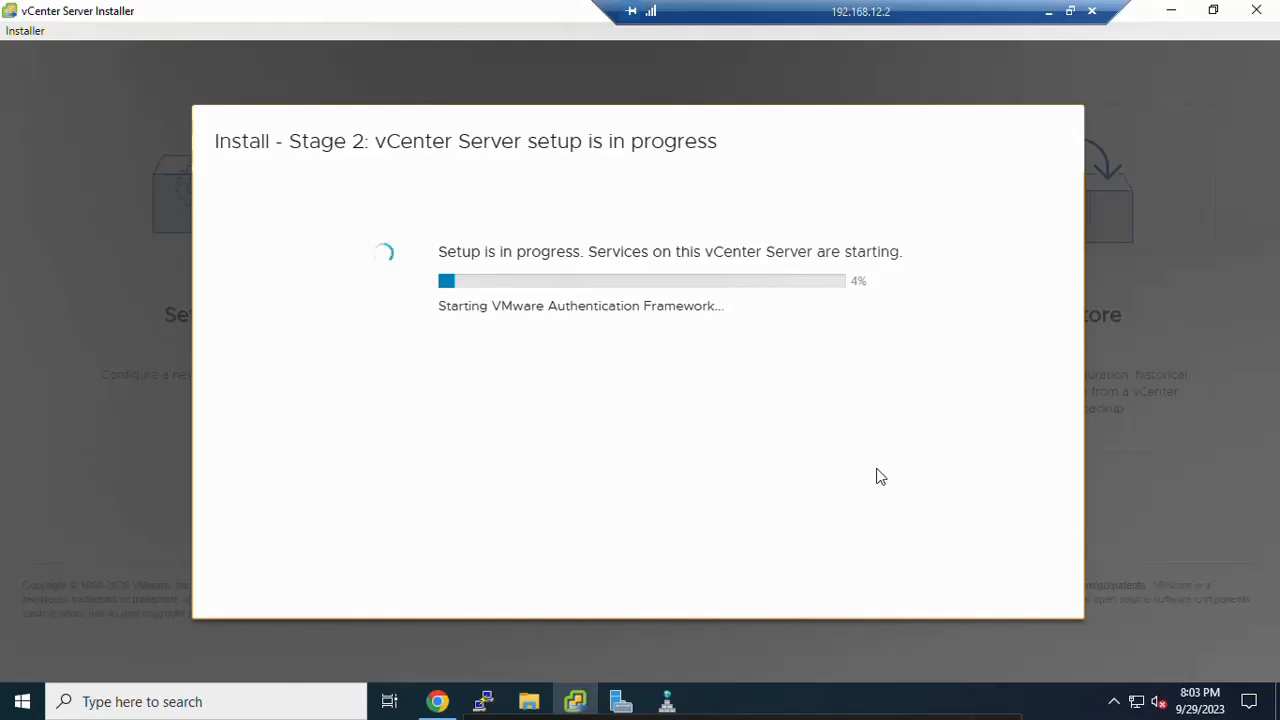
Step: Acknowledge the warning, let Stage 2 reach 100%, and close the installer
left_click(816, 696)
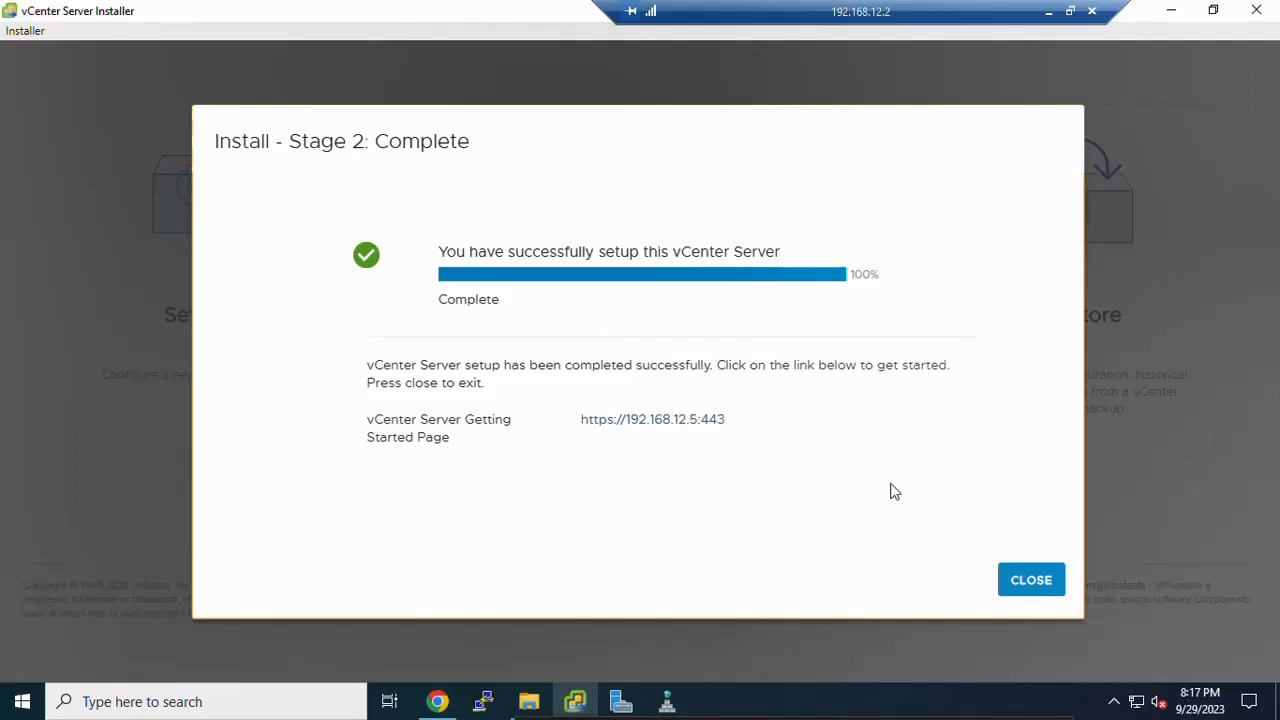
left_click(1026, 582)
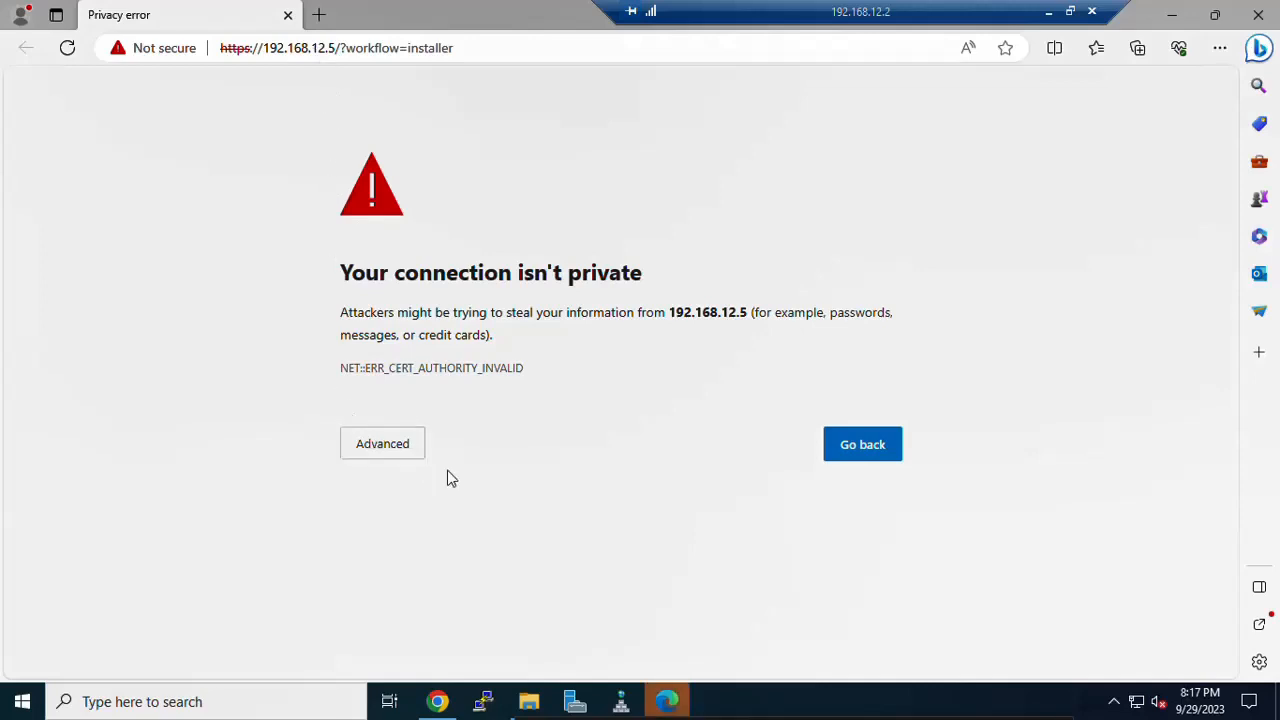
Step: Bookmark the page, bypass the 192.168.12.5 certificate warning, and launch the HTML5 vSphere Client
left_click(1005, 48)
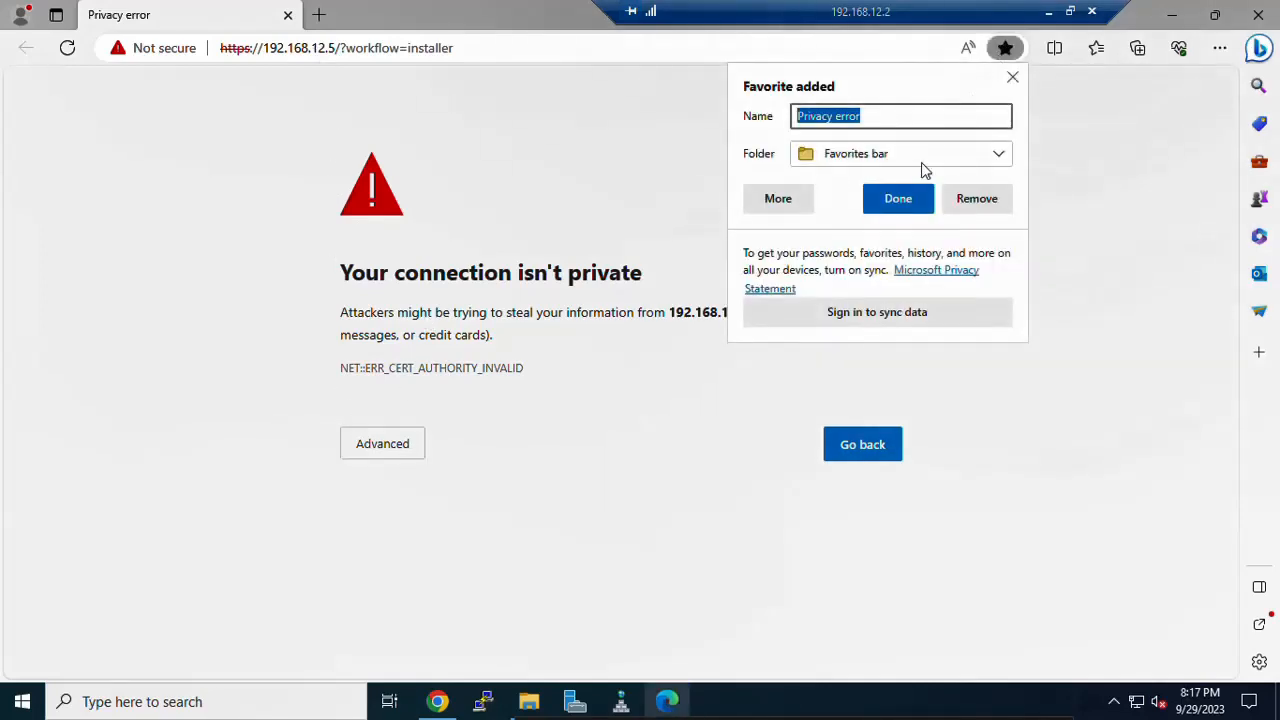
left_click(897, 198)
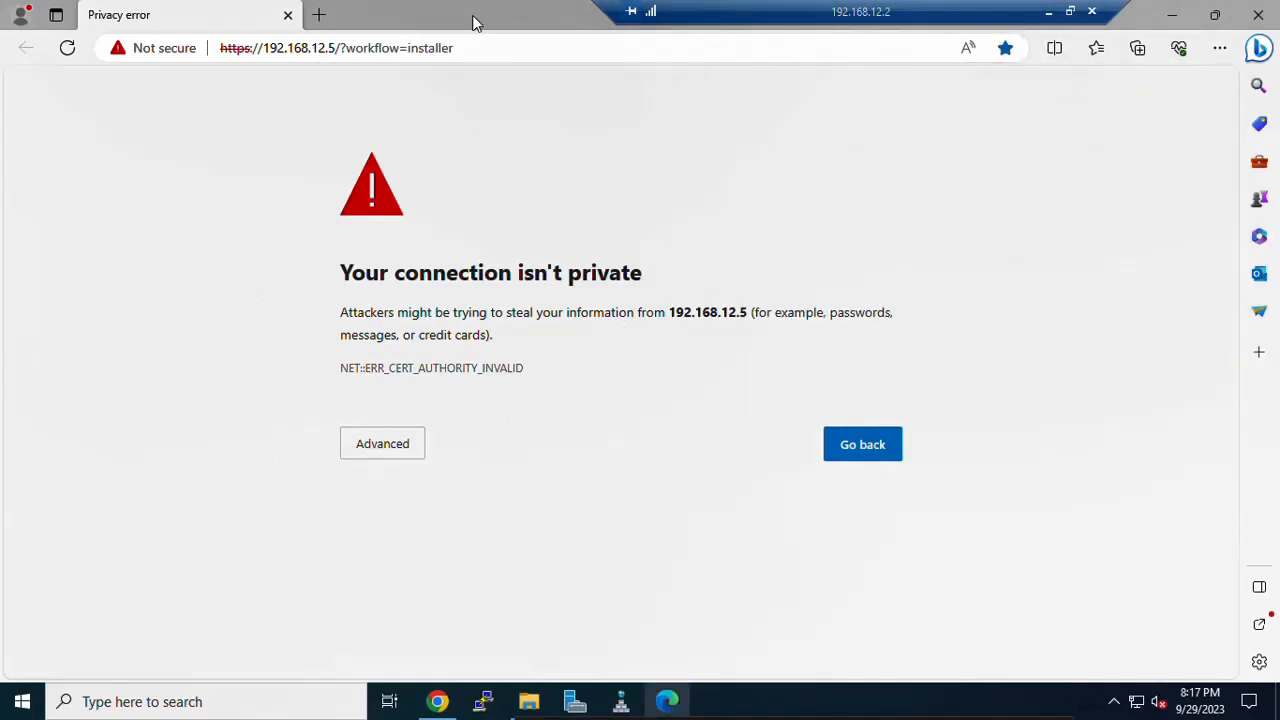
mouse_move(650, 709)
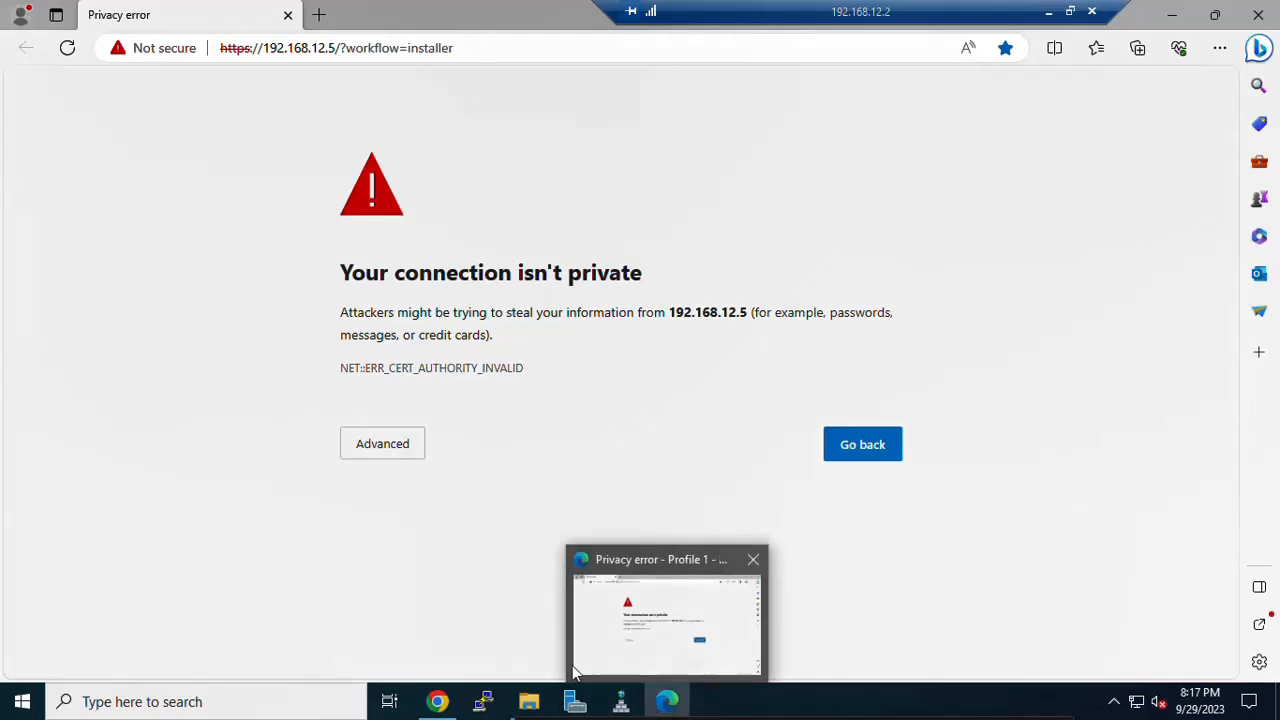
left_click(389, 450)
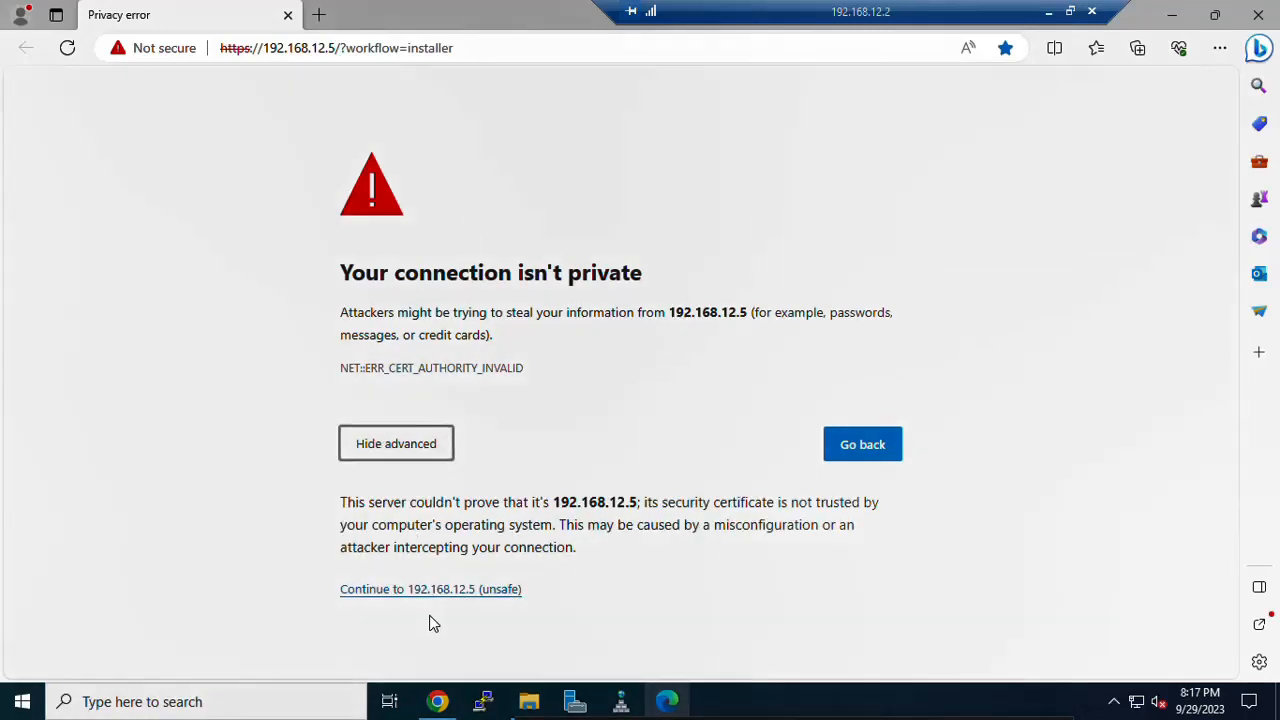
left_click(408, 590)
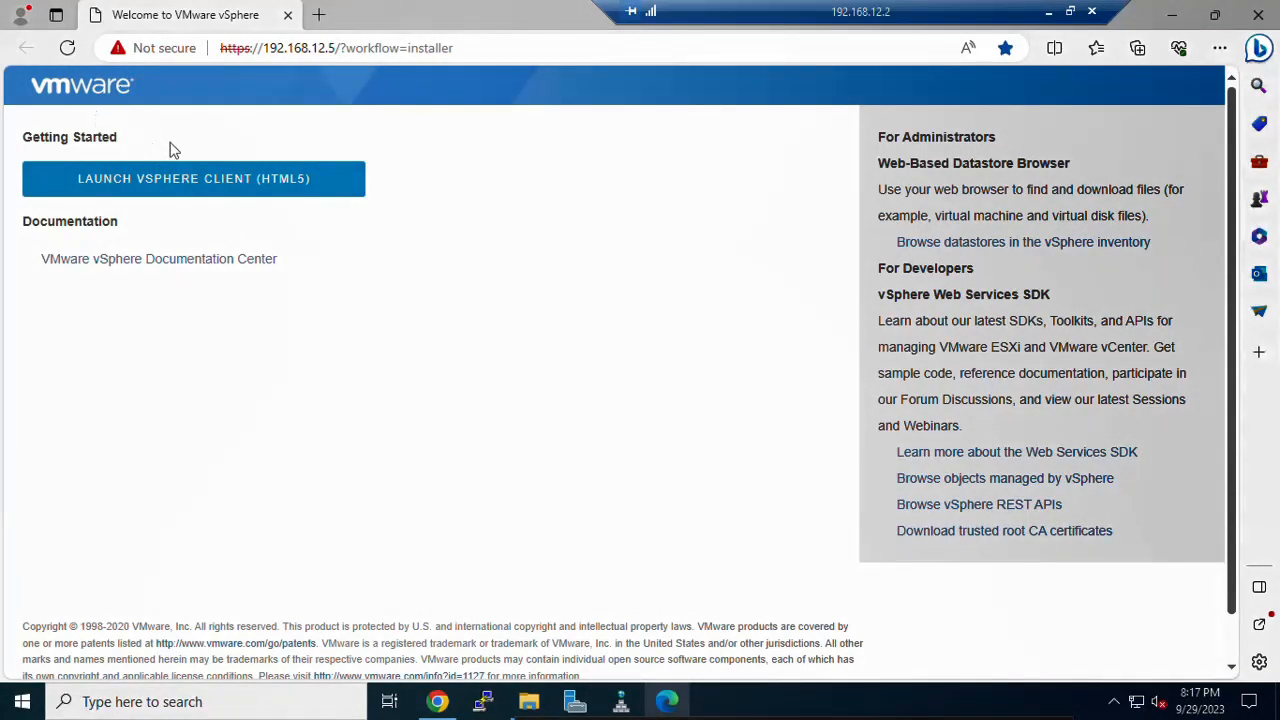
left_click(242, 197)
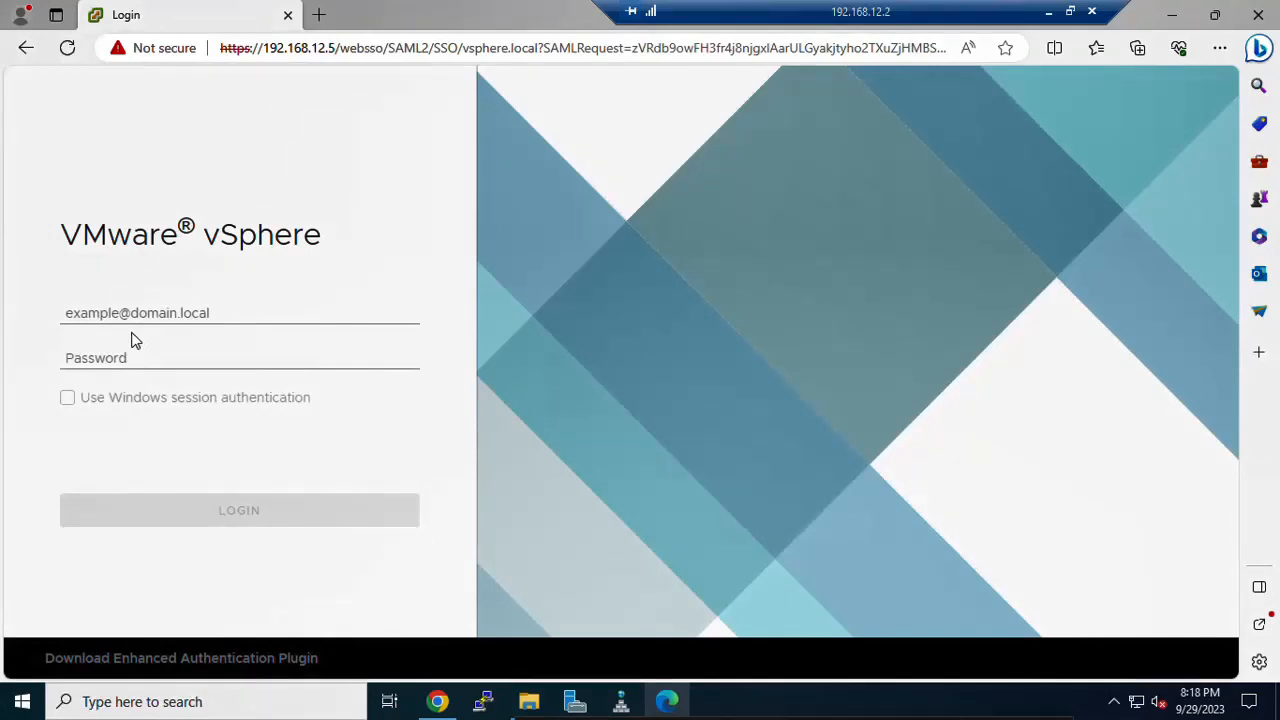
left_click(108, 313)
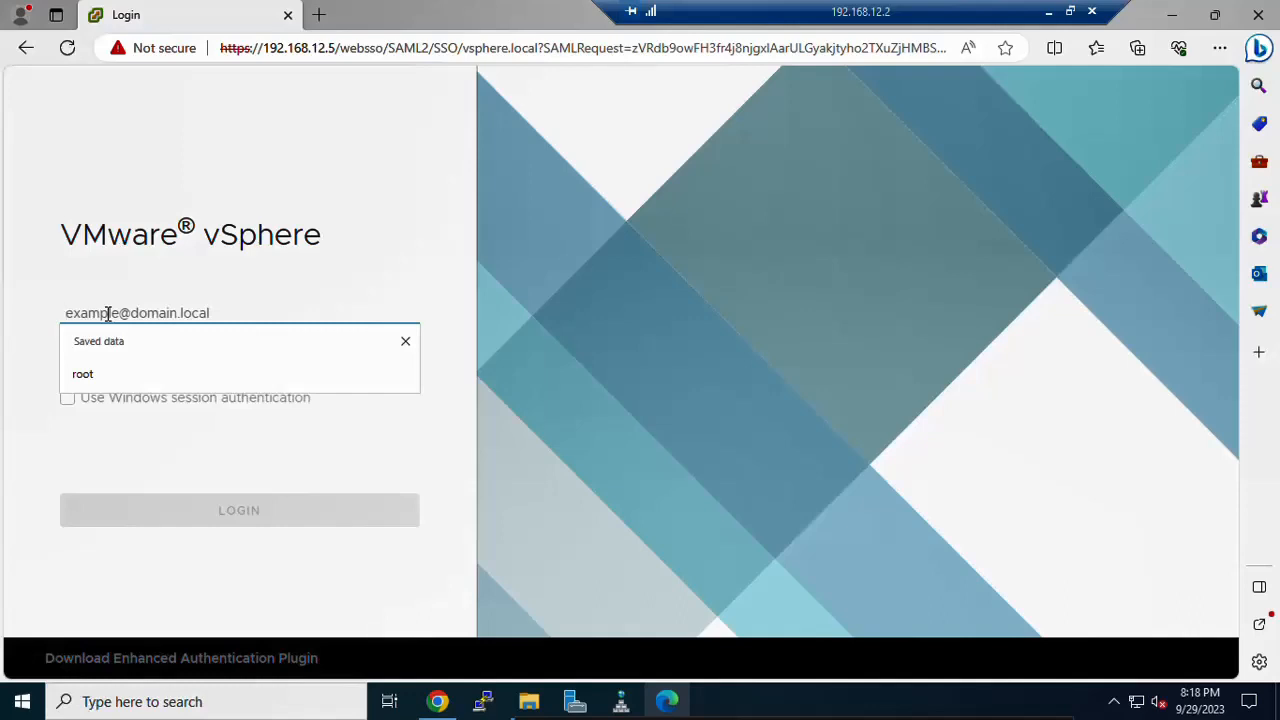
type("ad")
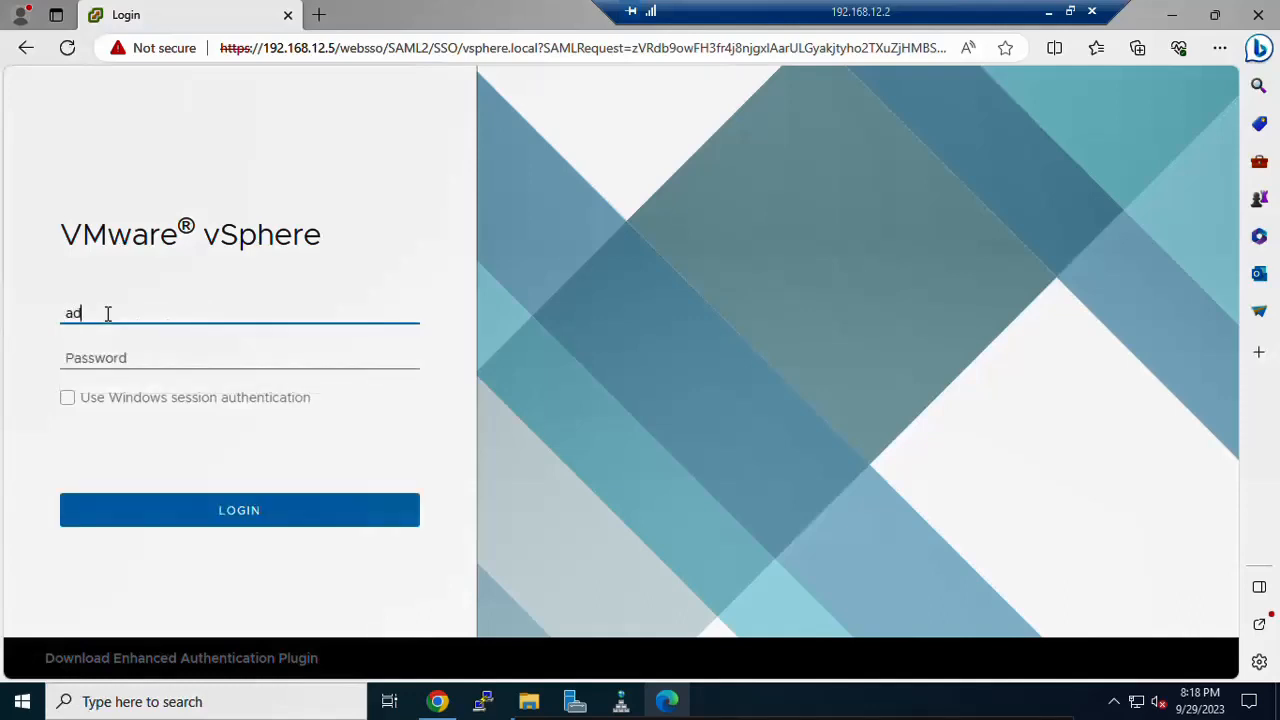
type("ministrator@")
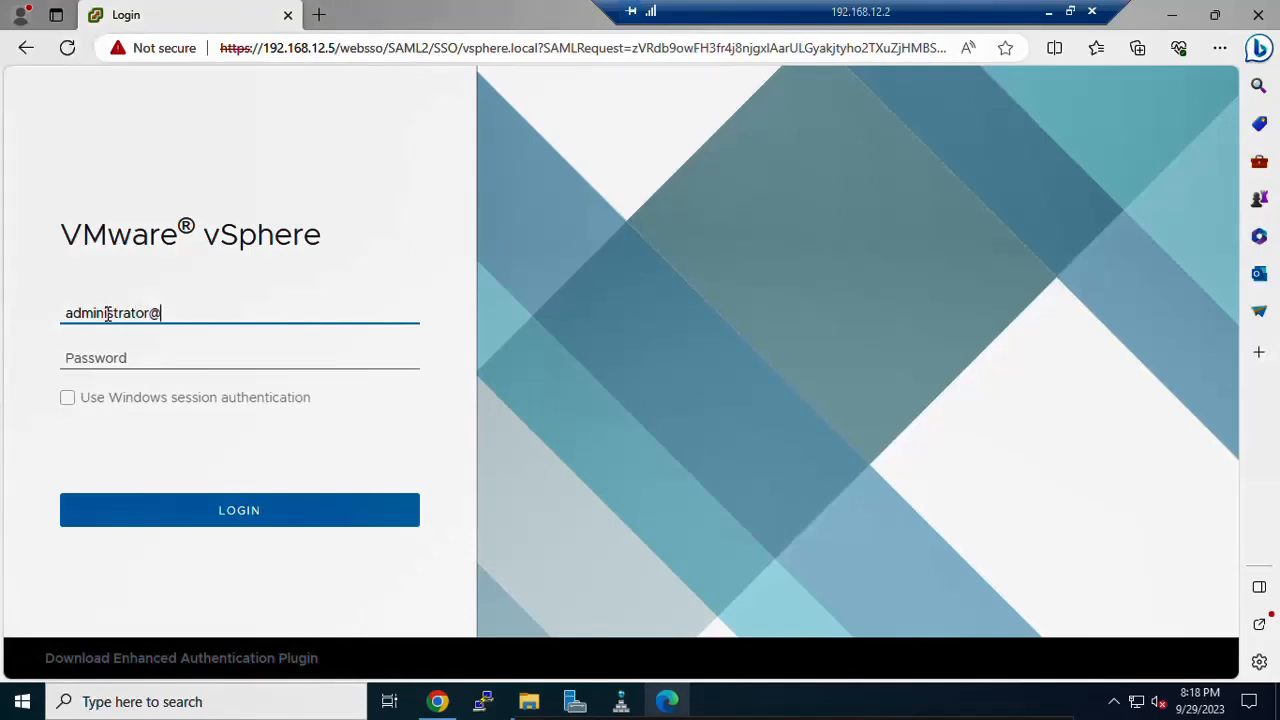
type("vsphere")
key("Tab")
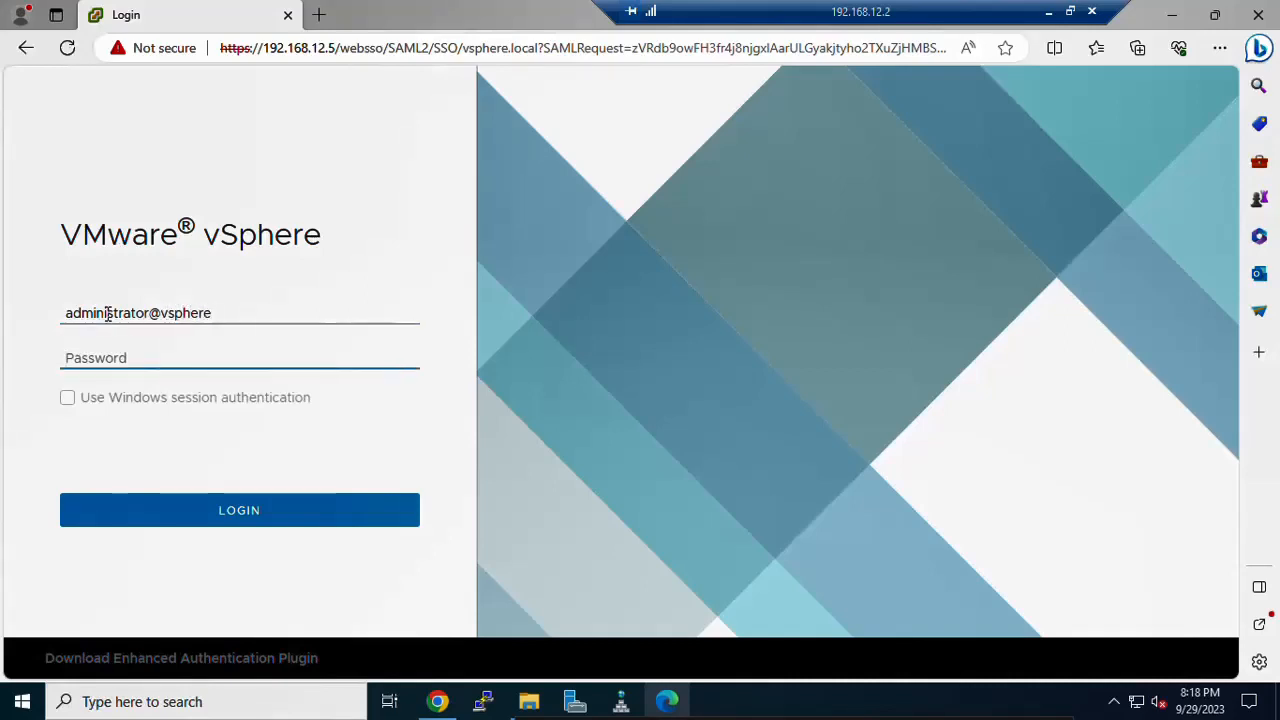
left_click(225, 313)
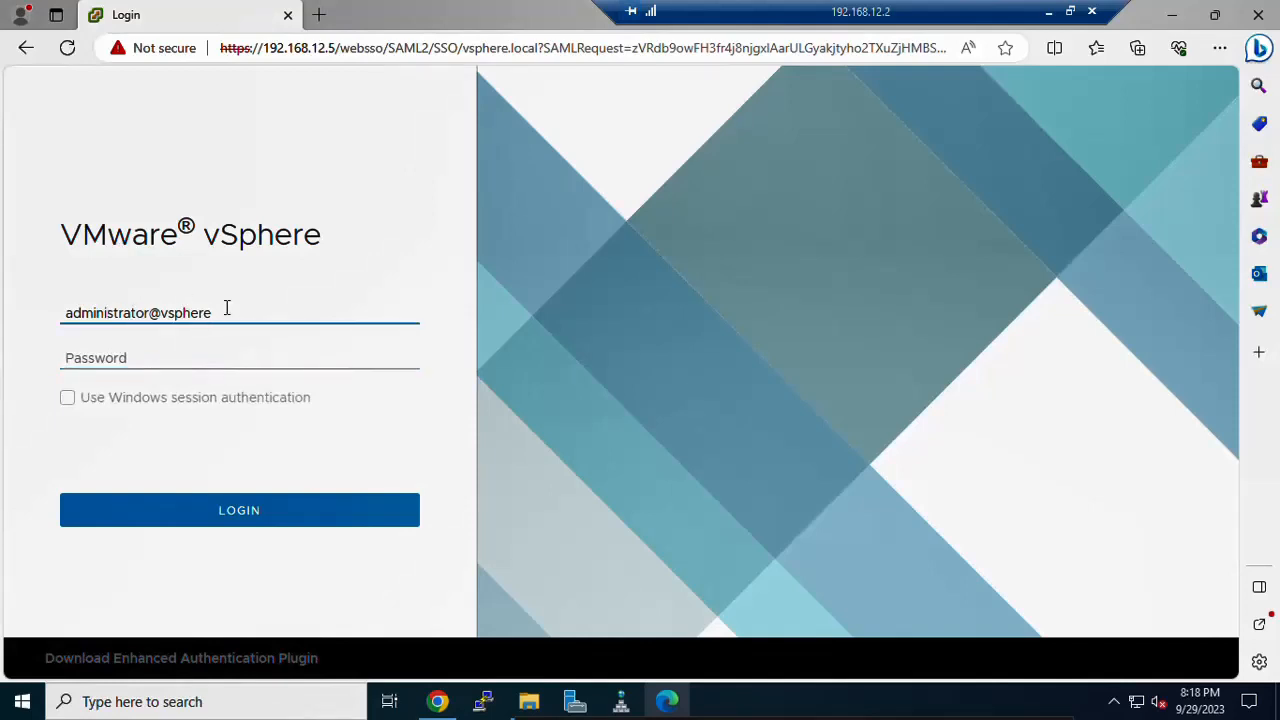
type(".local")
key("Tab")
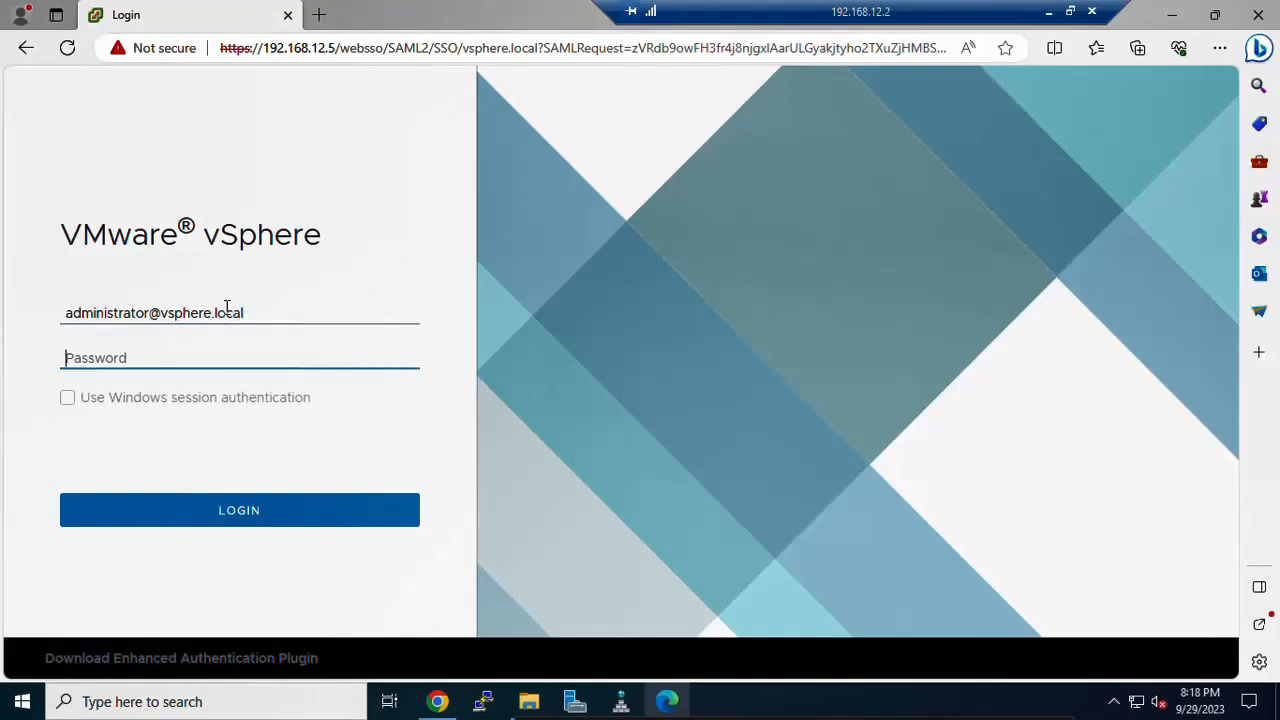
type("•••••••••")
left_click(225, 520)
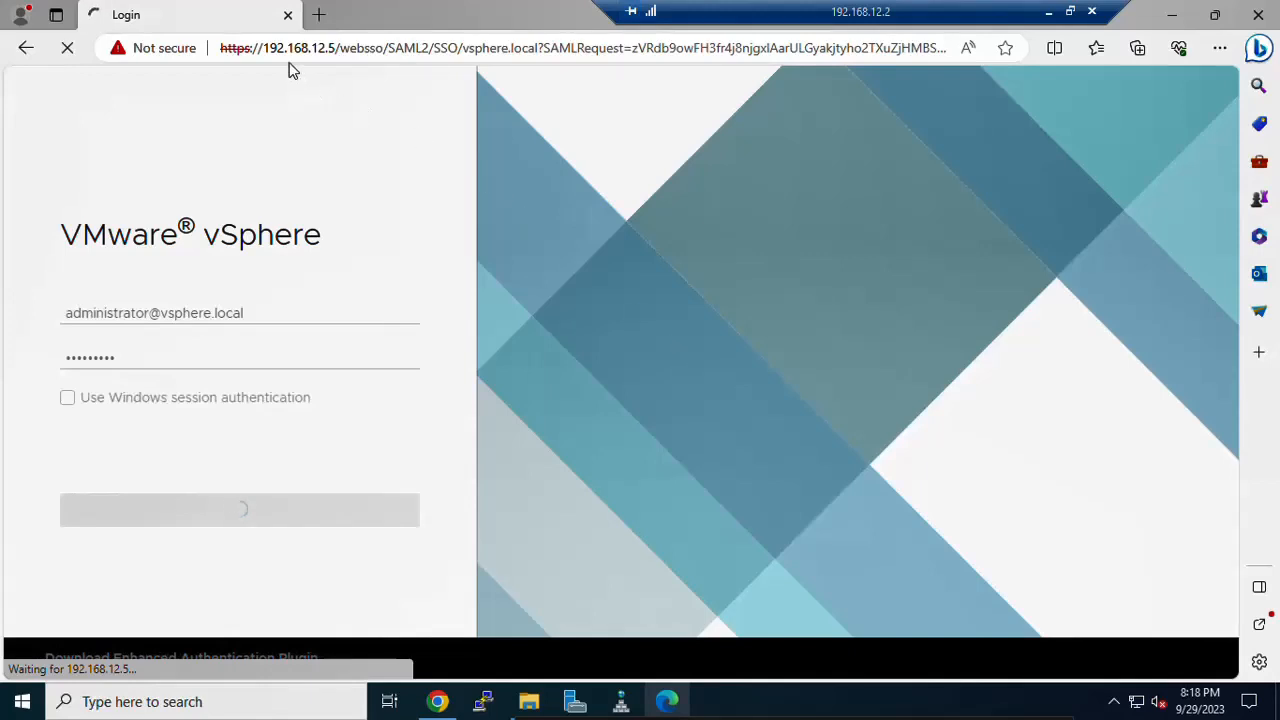
Step: Select the server address in the address bar while the vCenter summary loads
left_click_drag(333, 48, 254, 54)
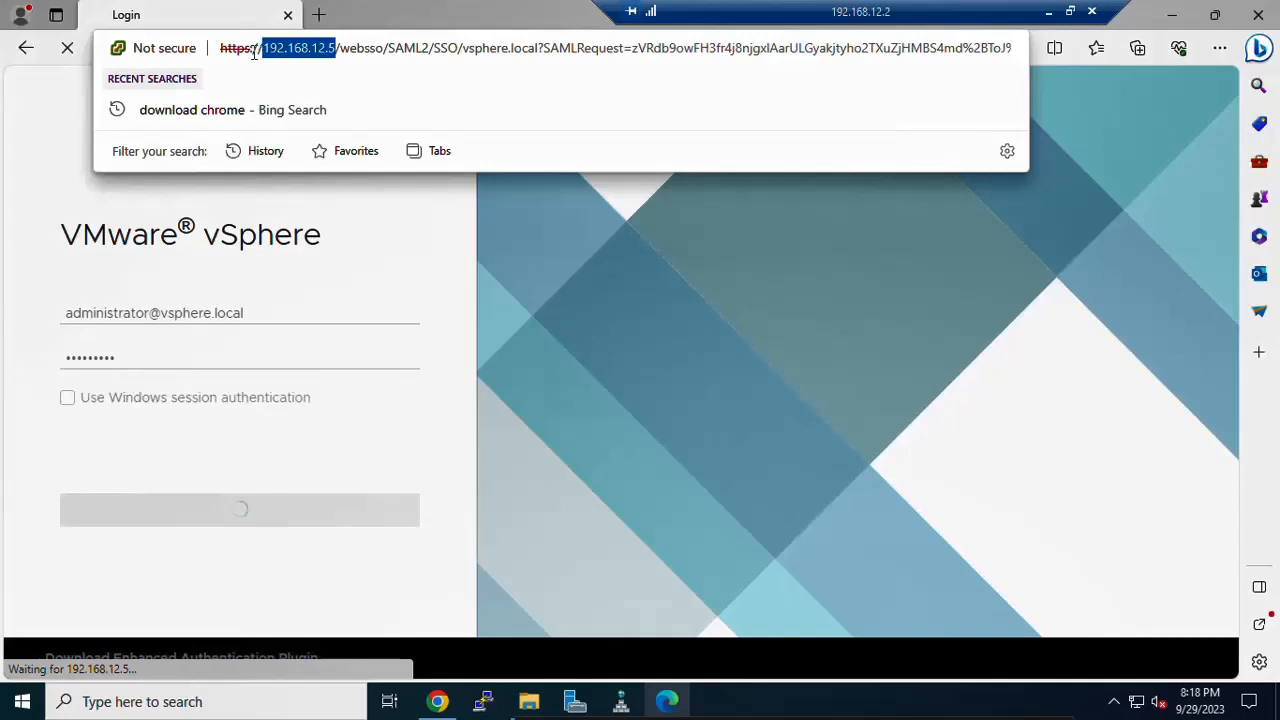
left_click(425, 284)
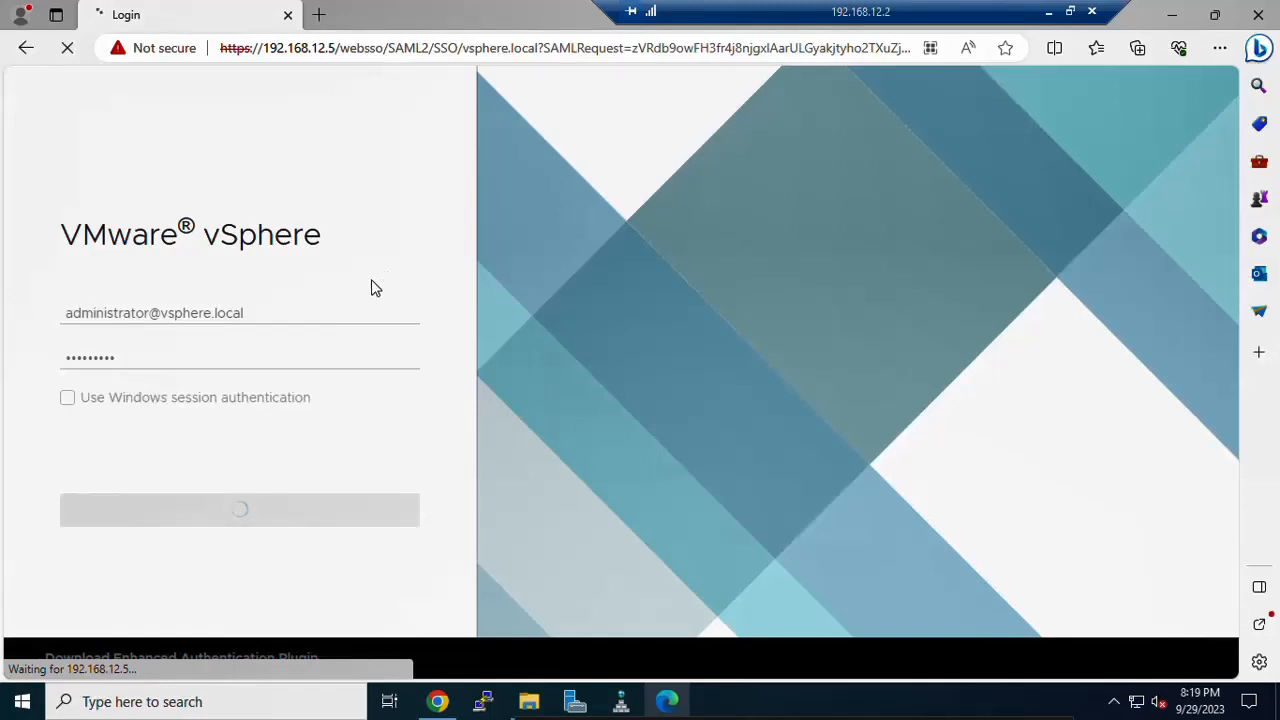
mouse_move(772, 669)
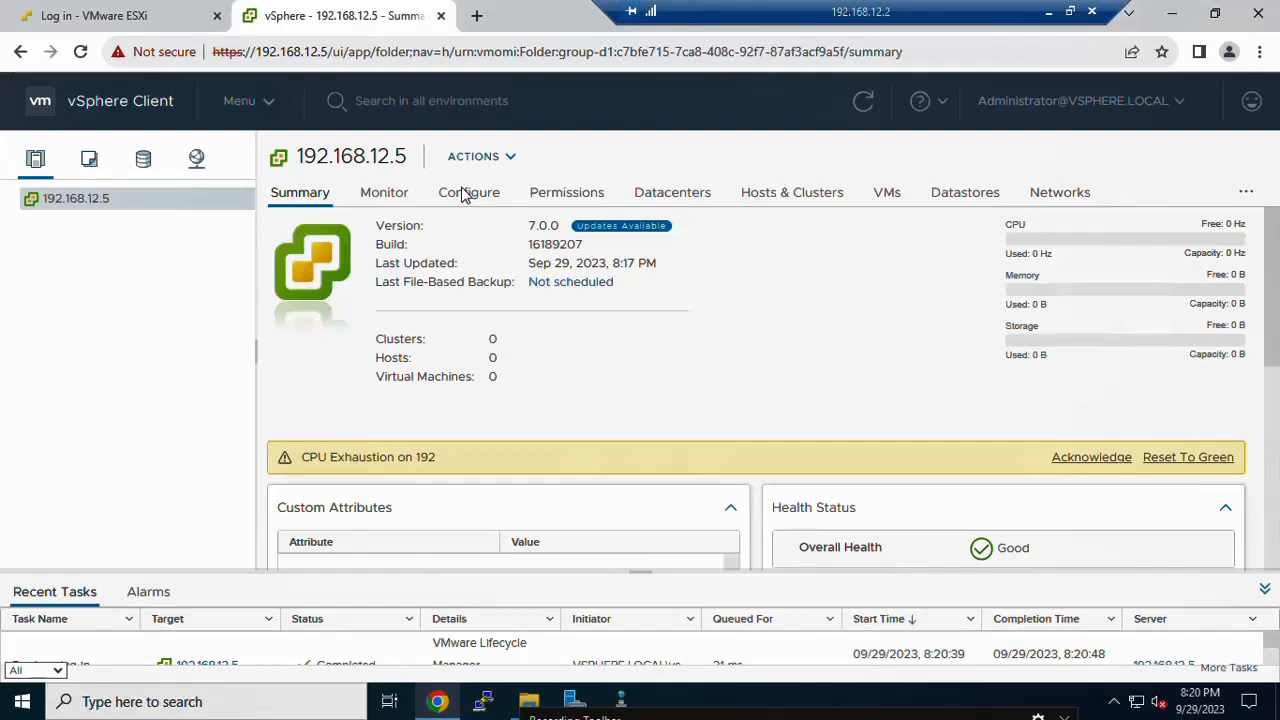
left_click(396, 193)
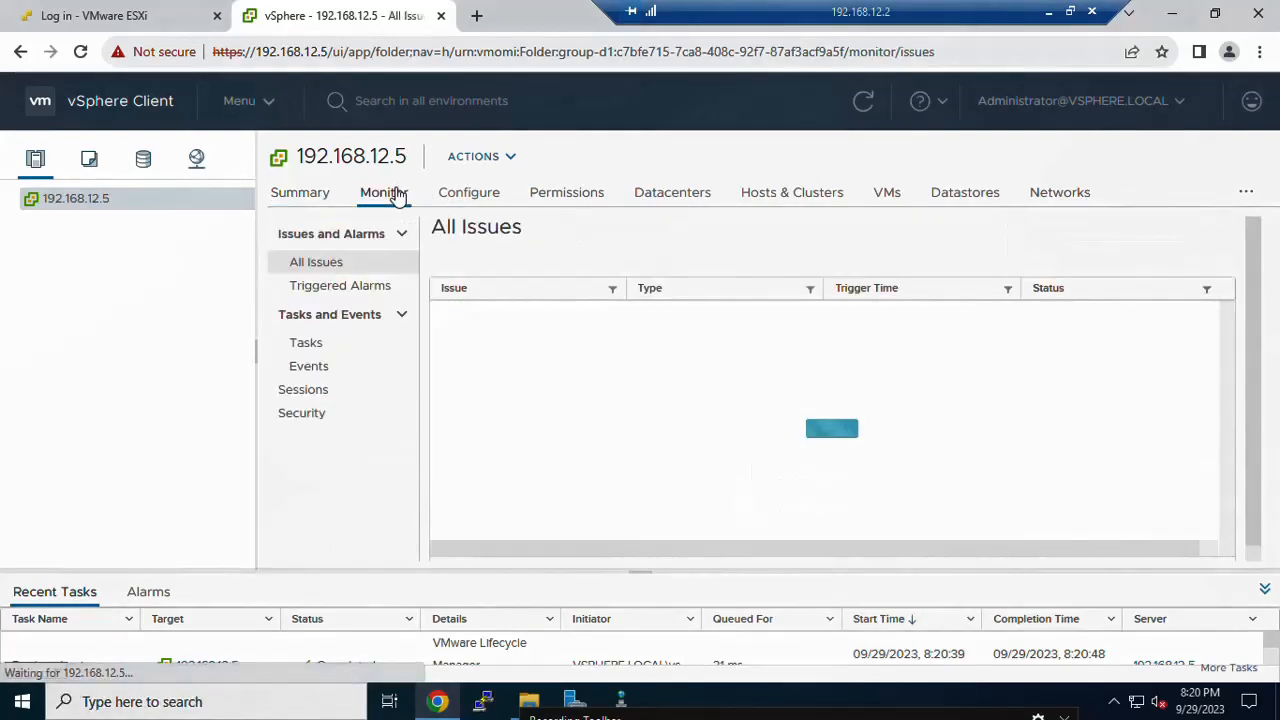
left_click(476, 198)
left_click(564, 203)
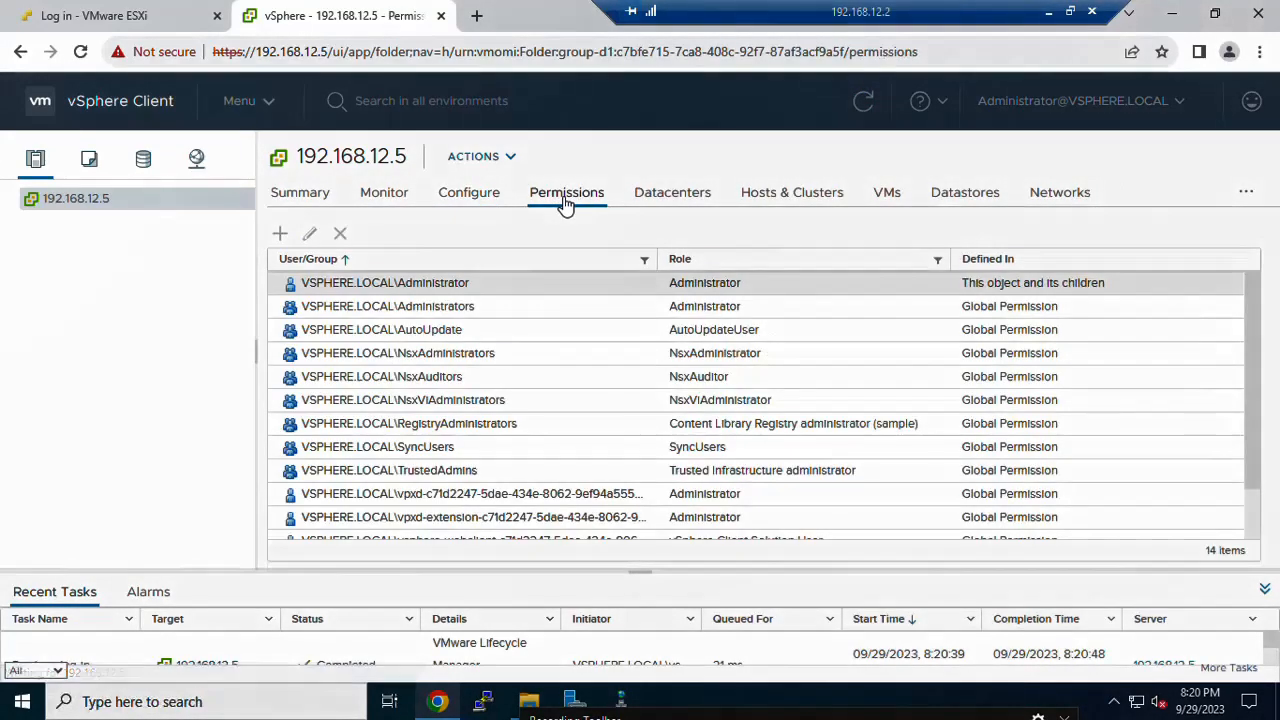
left_click(306, 192)
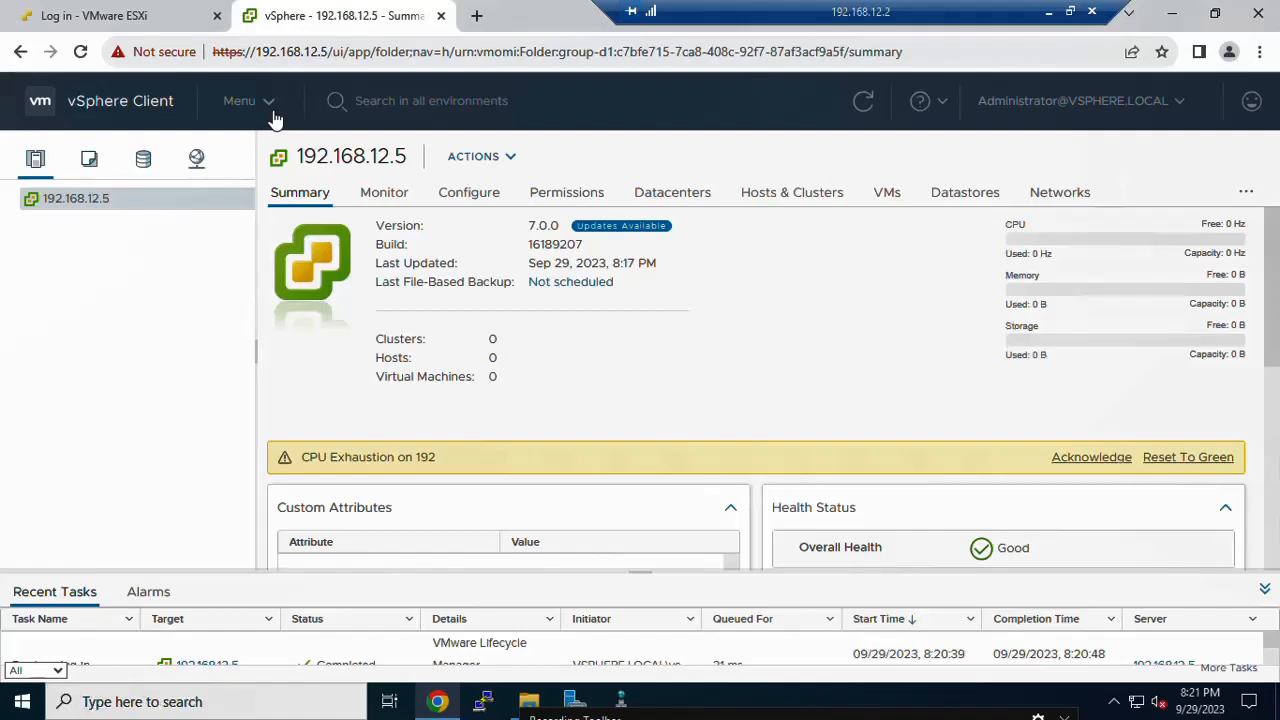
left_click(268, 104)
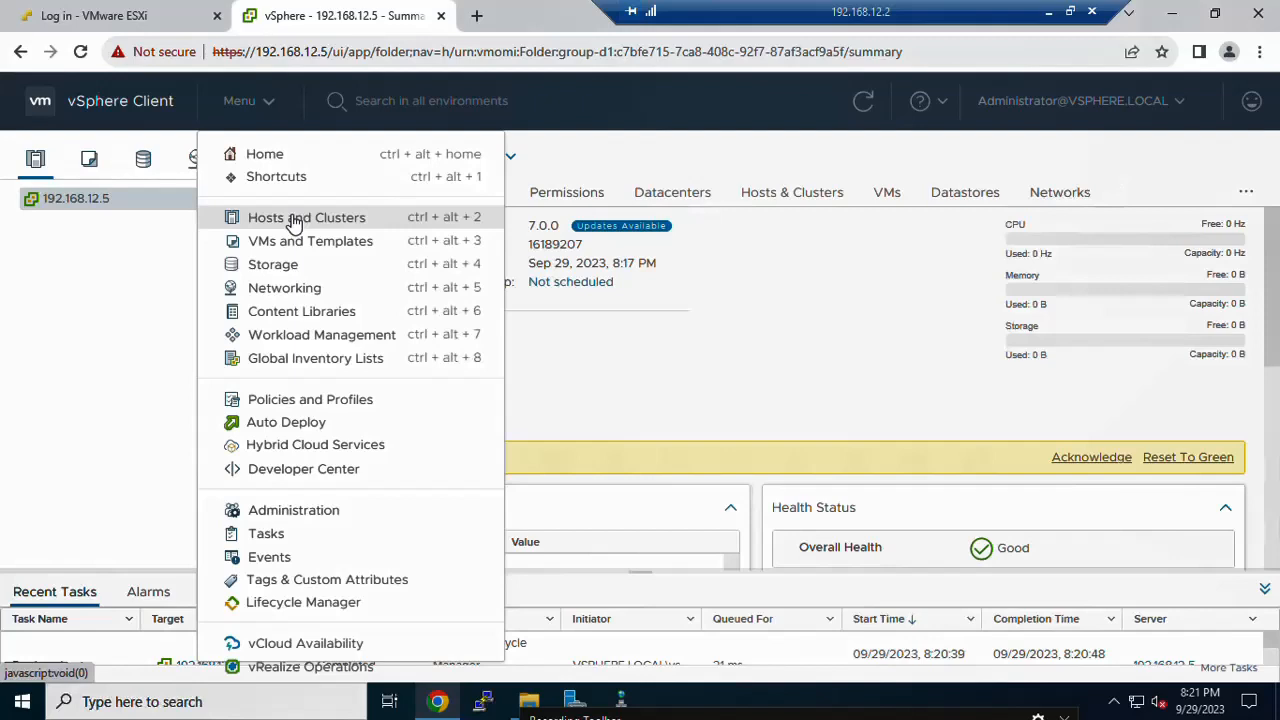
left_click(293, 220)
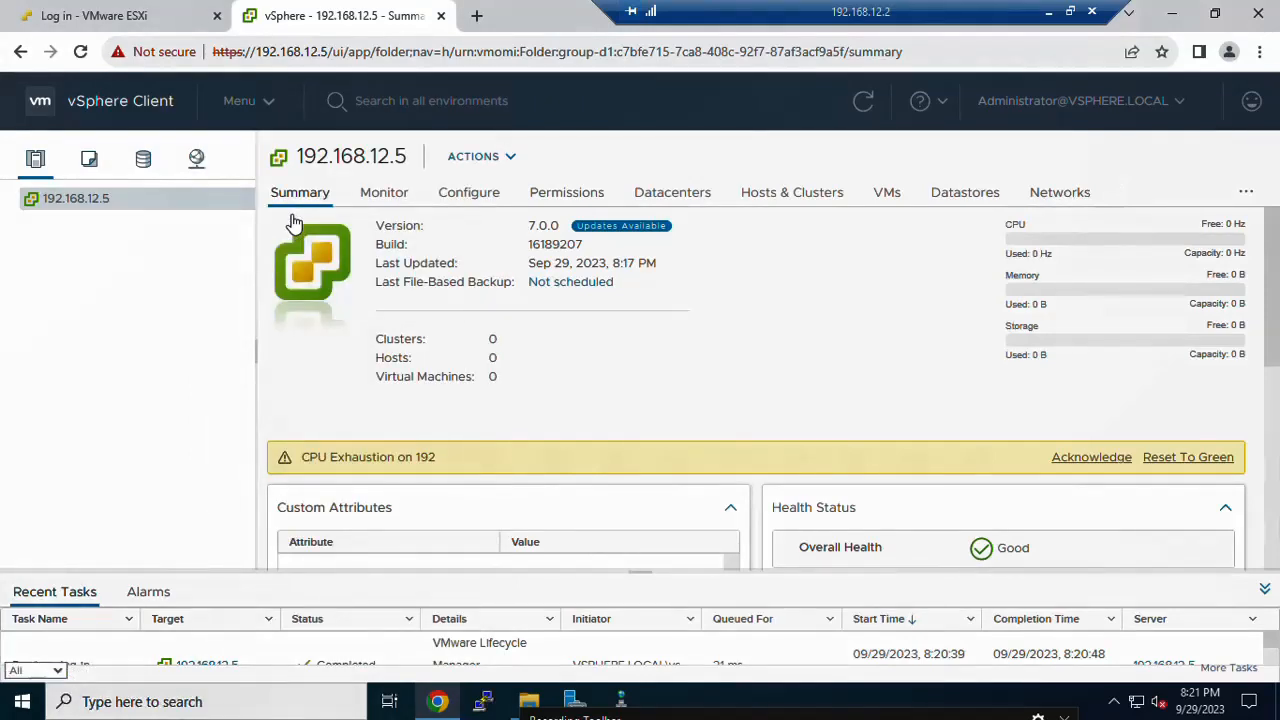
left_click(268, 108)
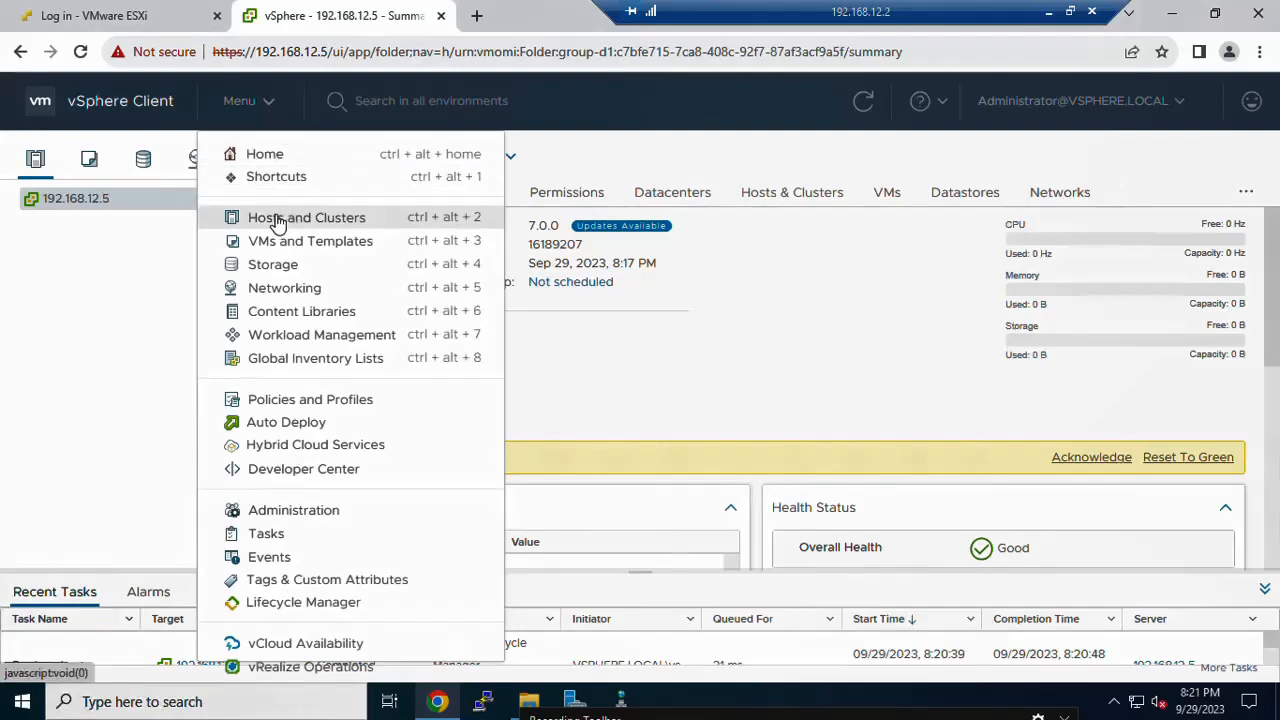
left_click(278, 220)
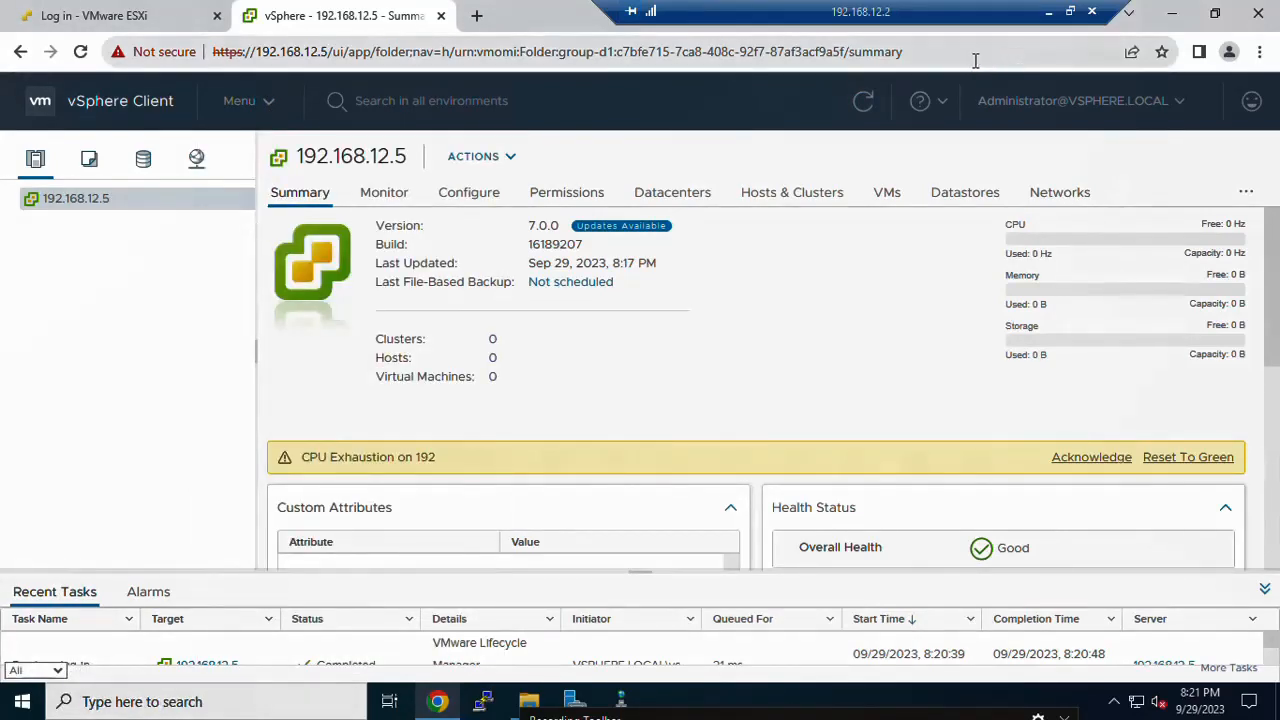
left_click(865, 104)
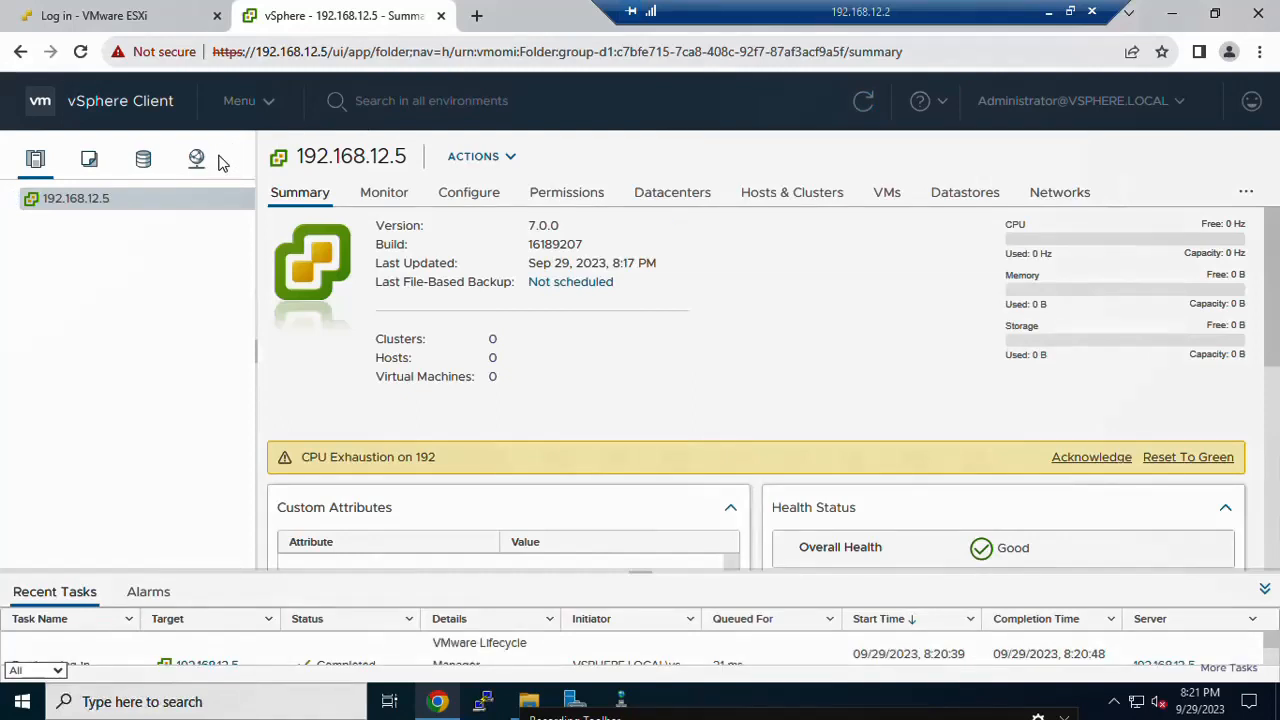
Step: Create datacenter exsi7one under 192.168.12.5 and open its summary
right_click(80, 200)
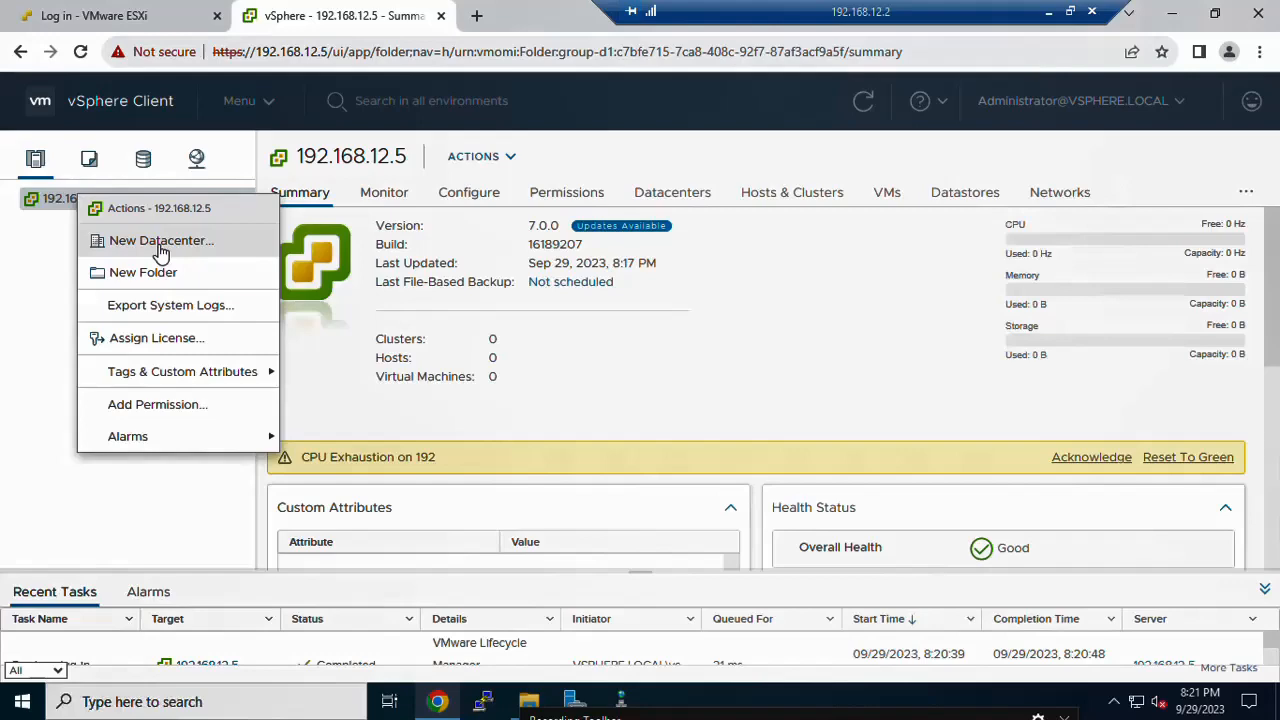
left_click(160, 241)
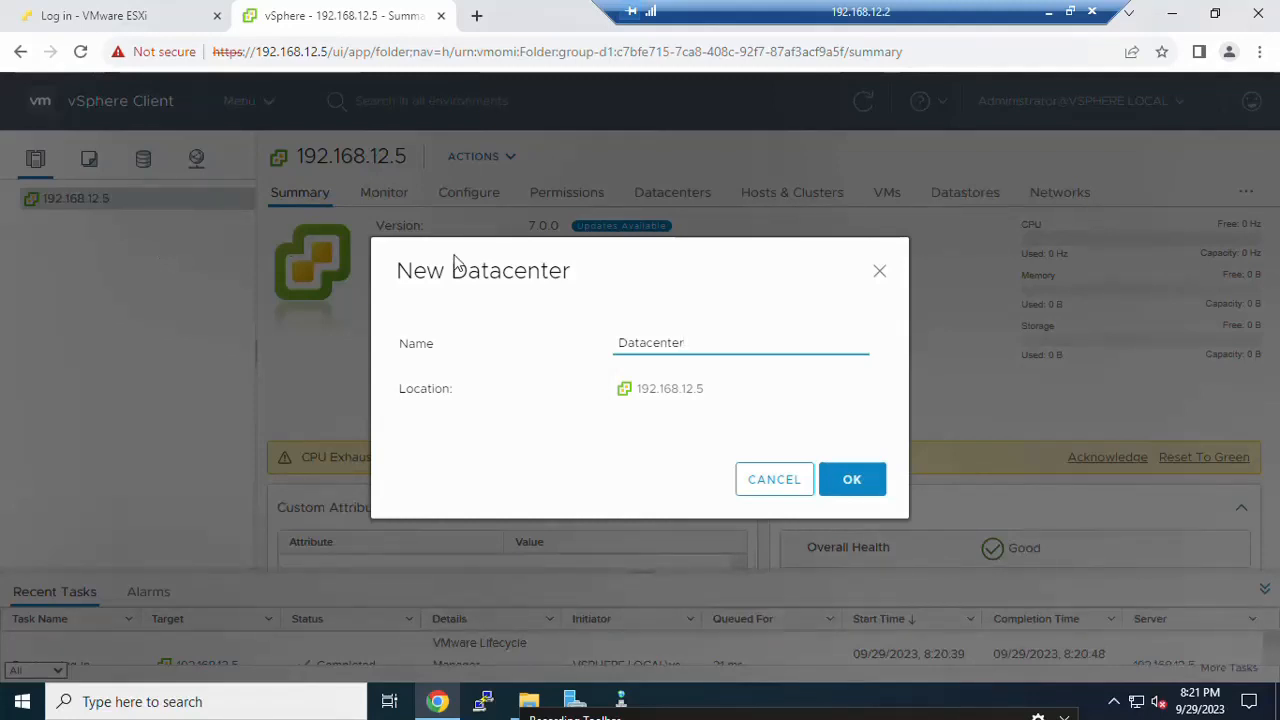
left_click(643, 330)
double_click(646, 342)
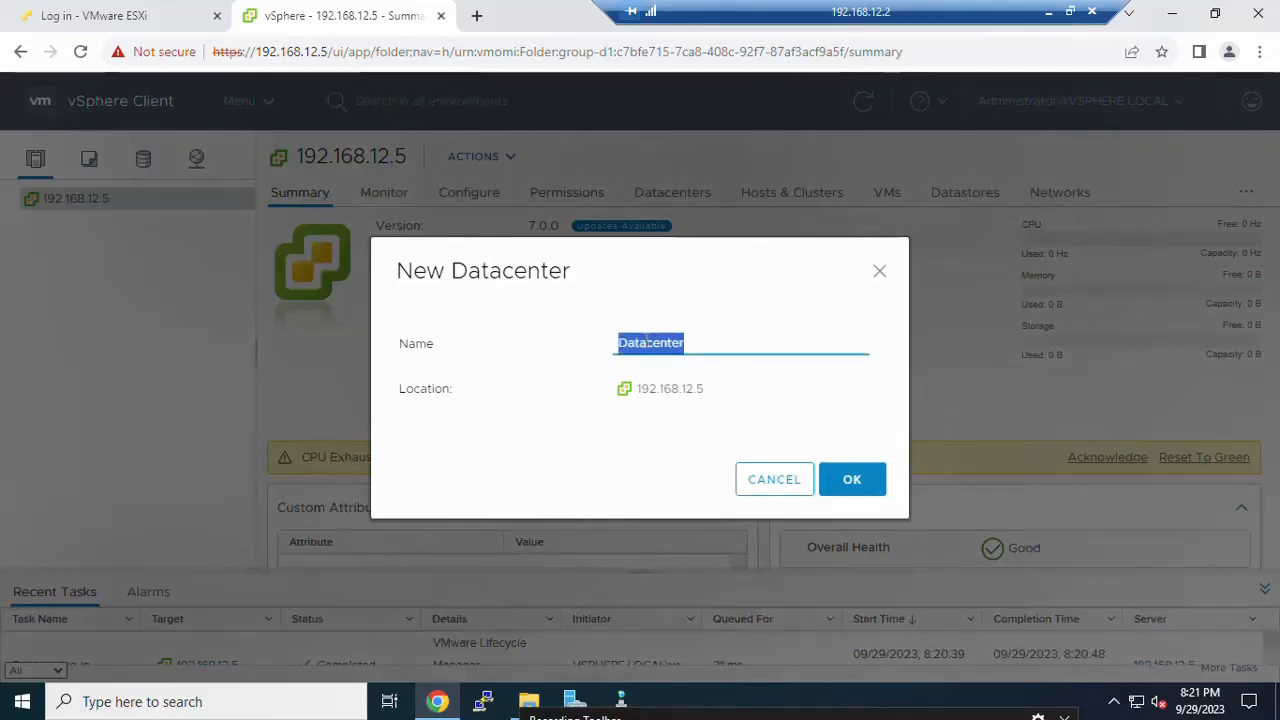
type("exs")
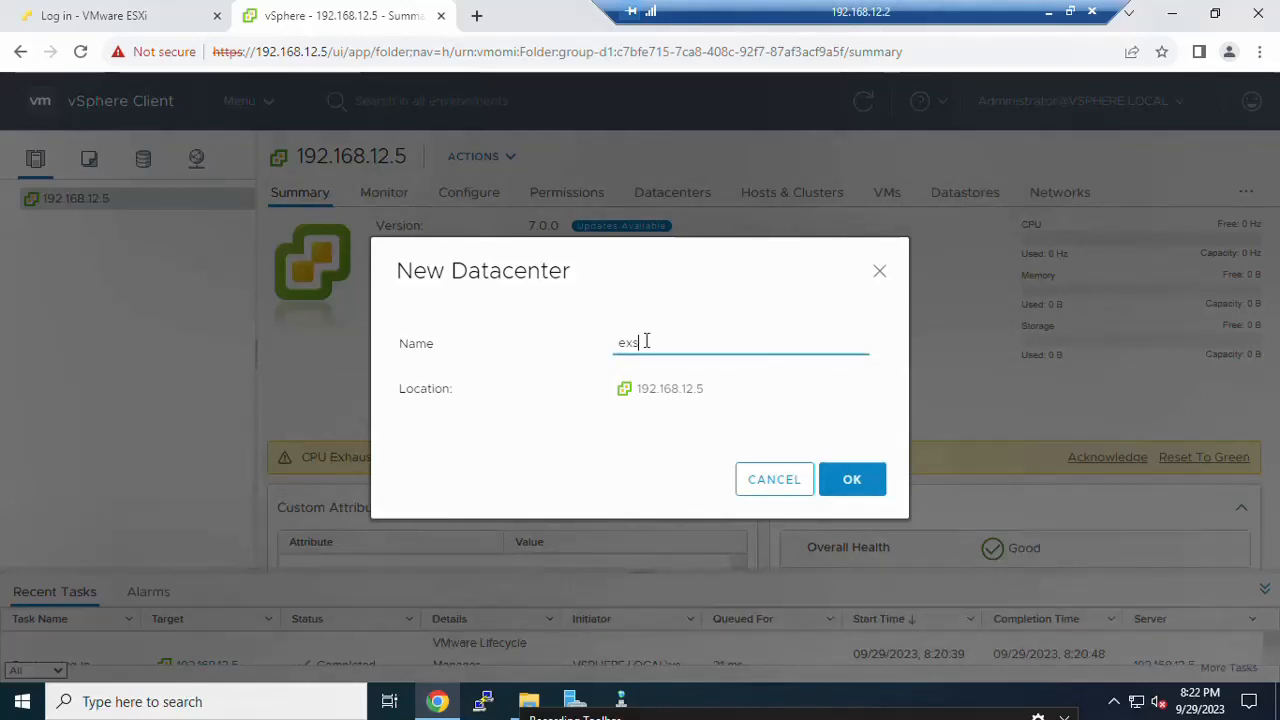
type("i1")
type("one")
left_click(854, 483)
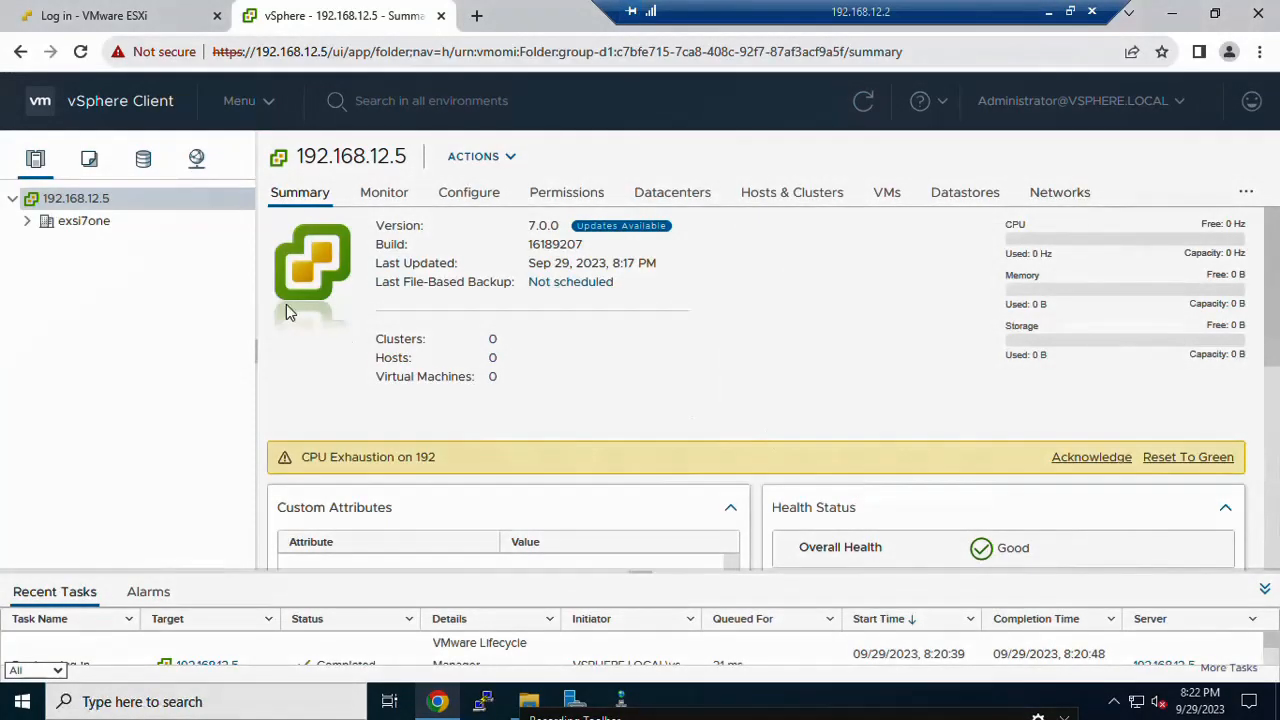
left_click(80, 224)
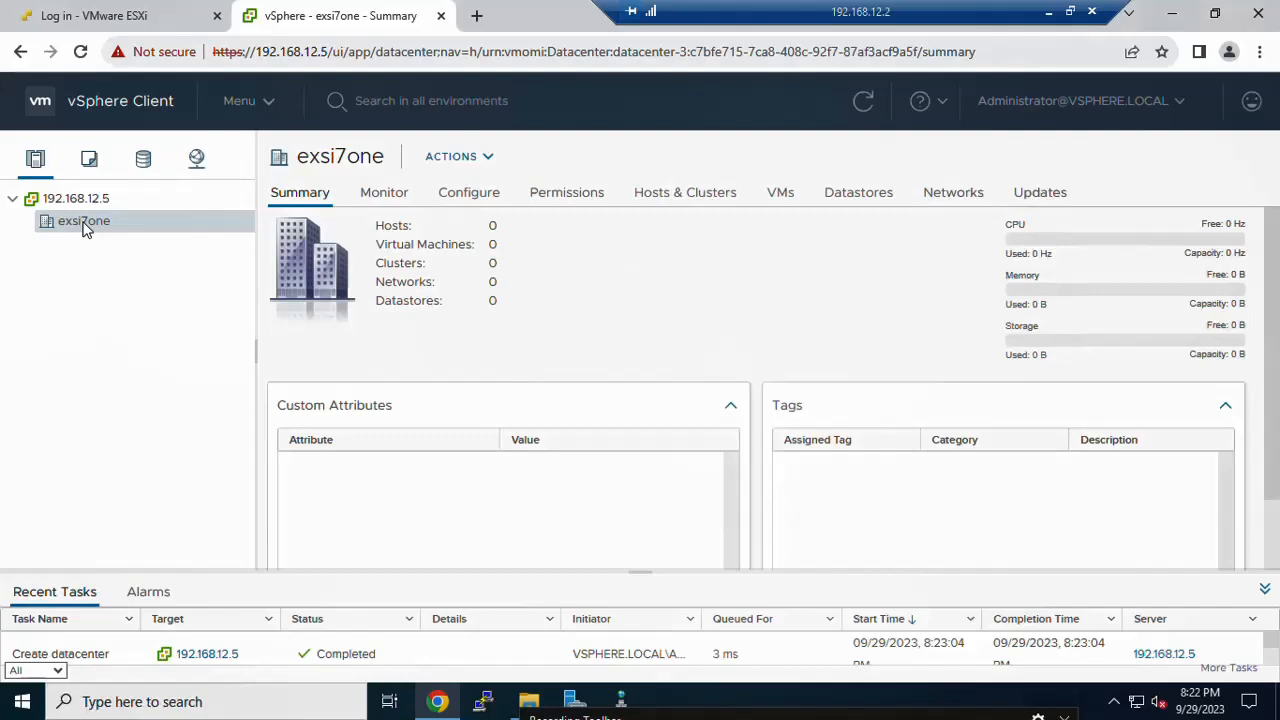
Step: Begin adding host 192.168.12.3 to the exsi7one datacenter
right_click(84, 226)
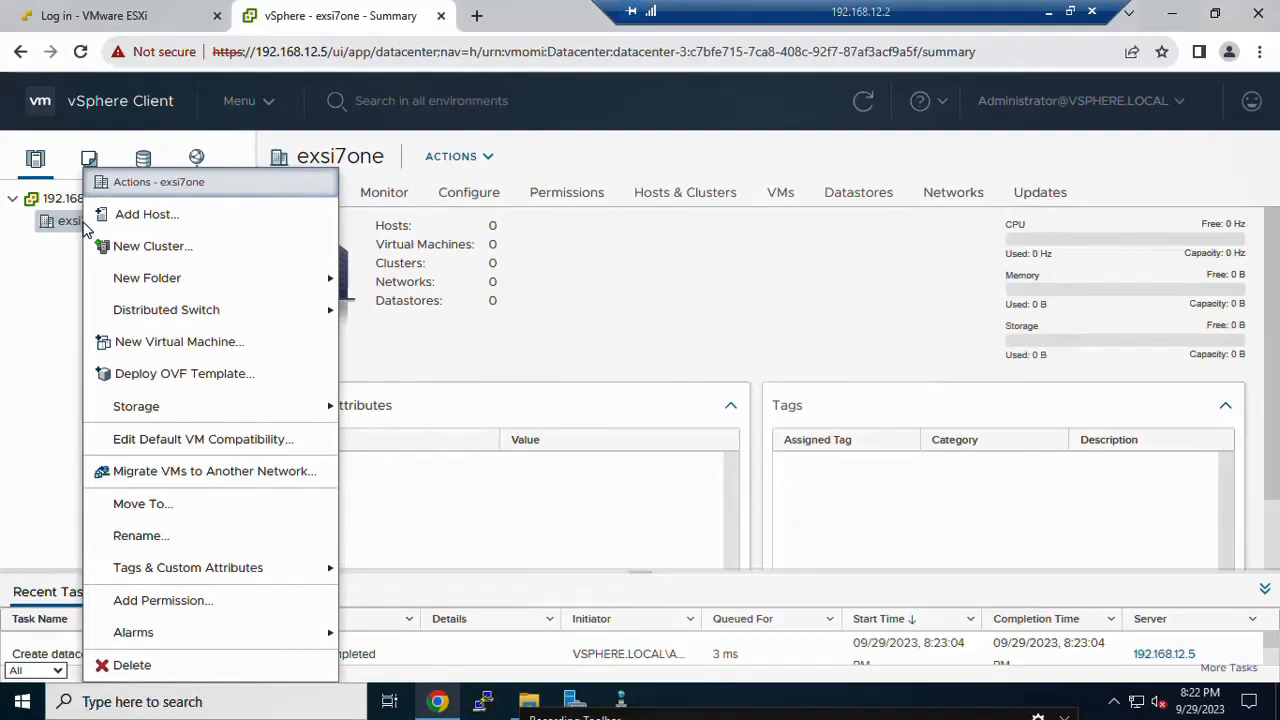
left_click(143, 226)
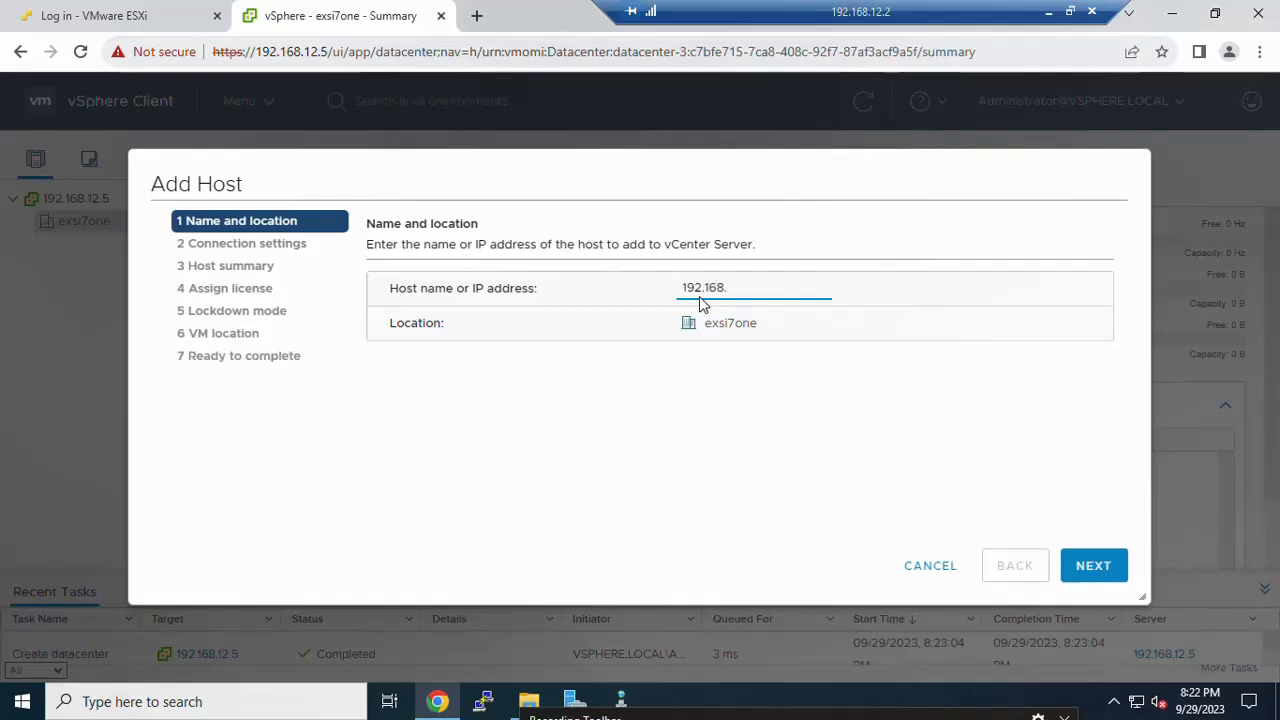
type("12.3")
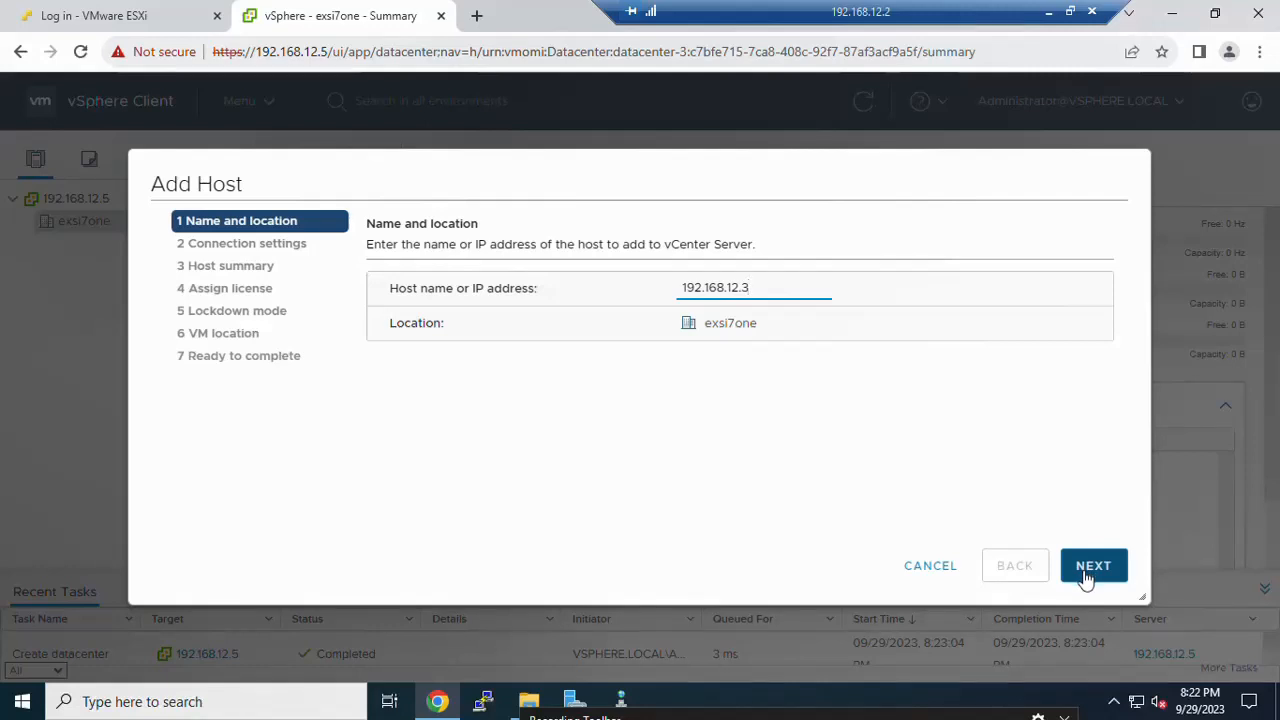
left_click(1090, 566)
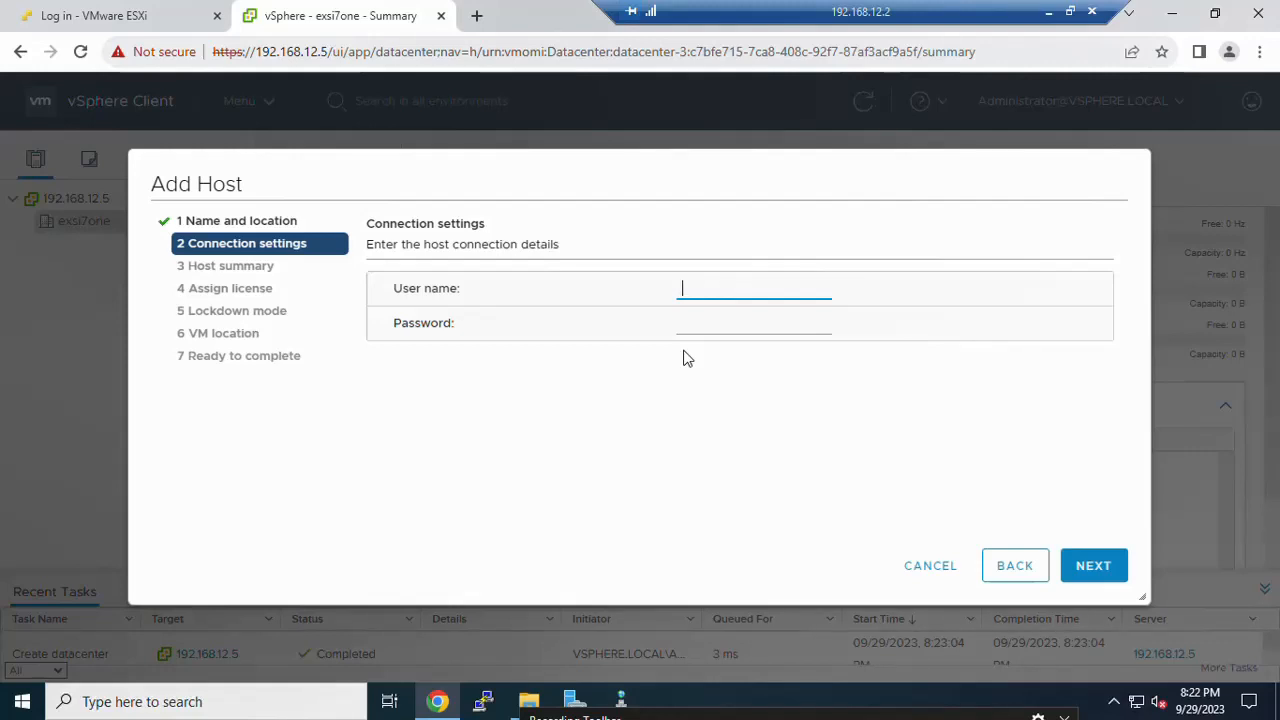
Step: Enter the host's root user name and password and submit them
type("root")
key("Tab")
type("P@ssw0rd")
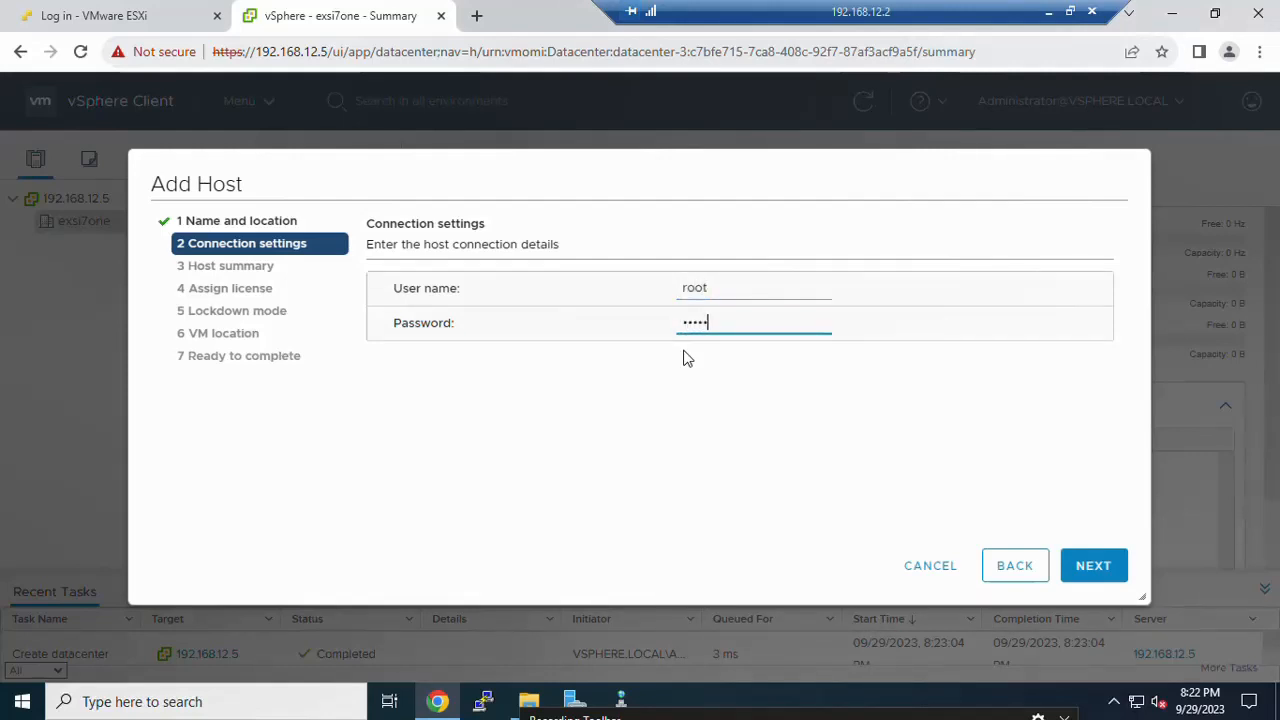
left_click(1091, 579)
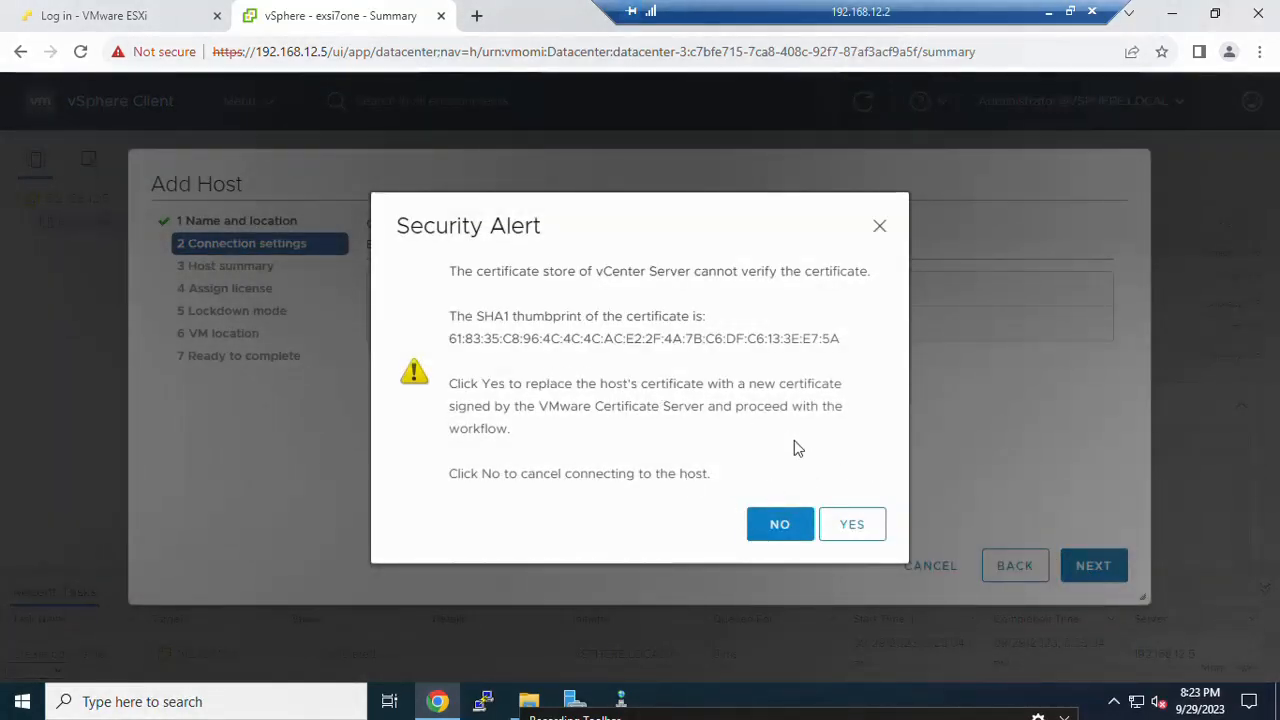
Step: Trust the host certificate and review the HPE ProLiant DL380 Gen10, ESXi 7.0.2 summary
left_click(852, 524)
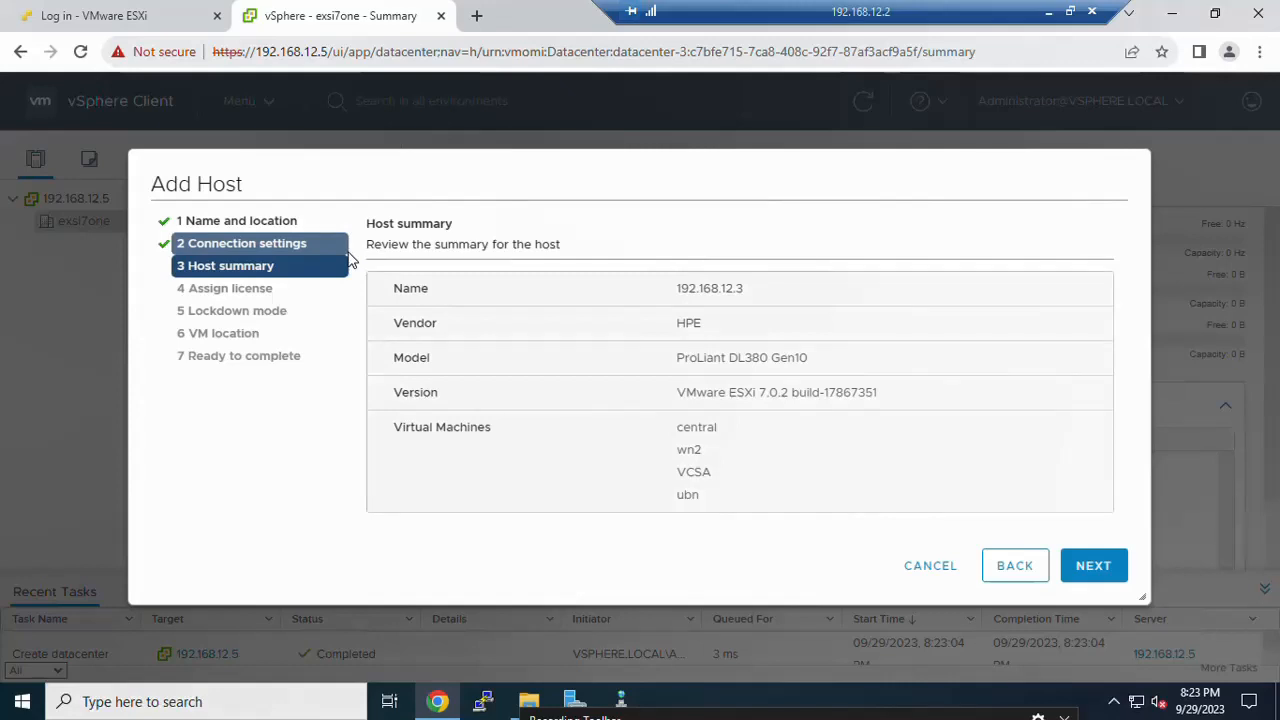
double_click(693, 323)
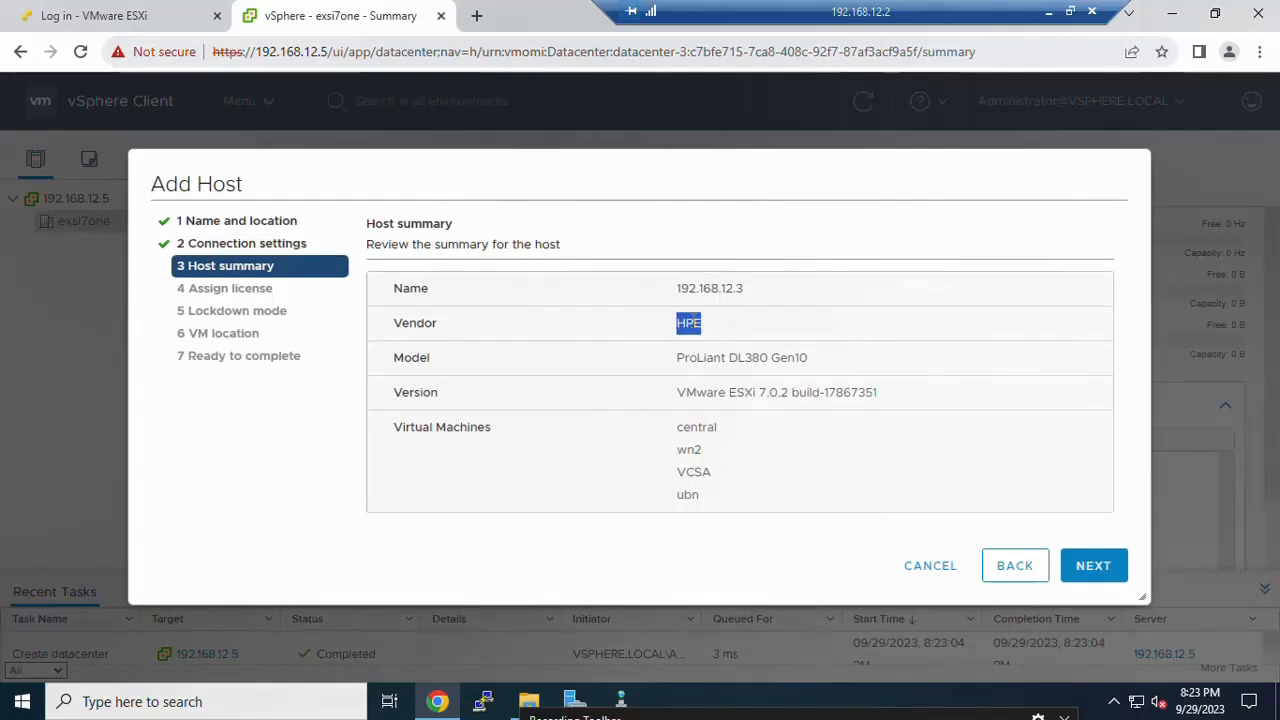
double_click(708, 355)
triple_click(710, 355)
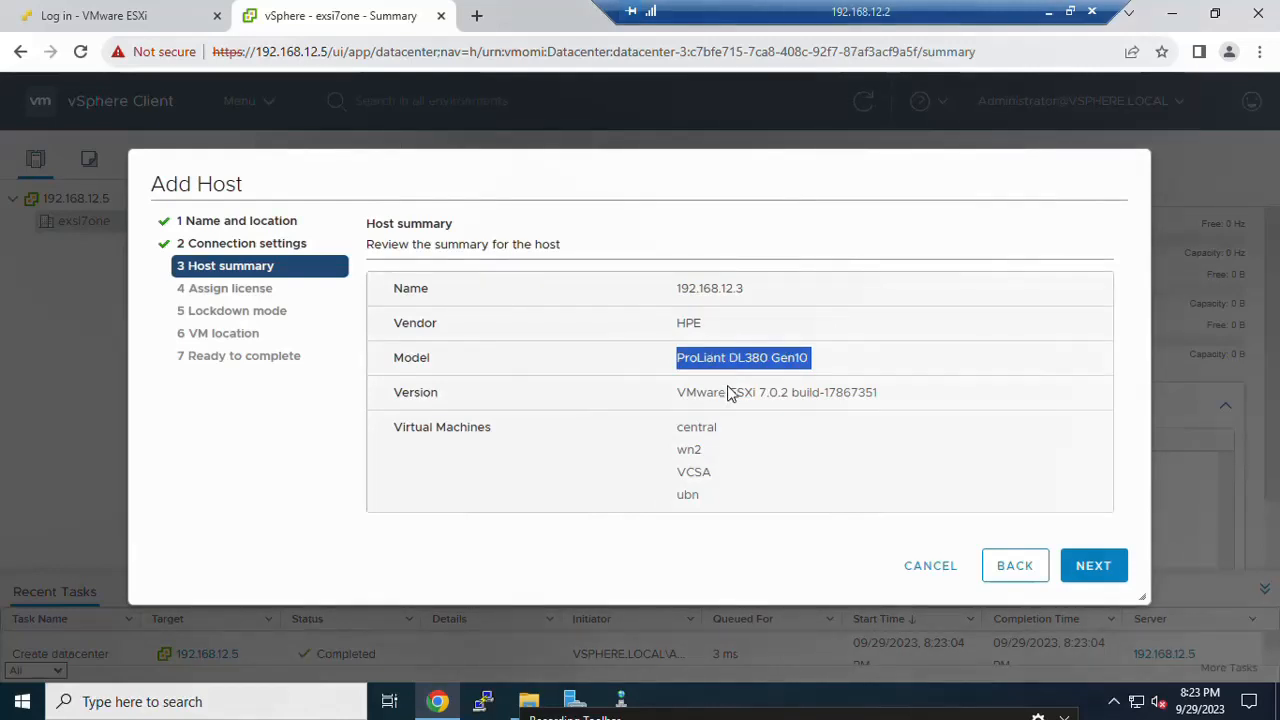
triple_click(728, 392)
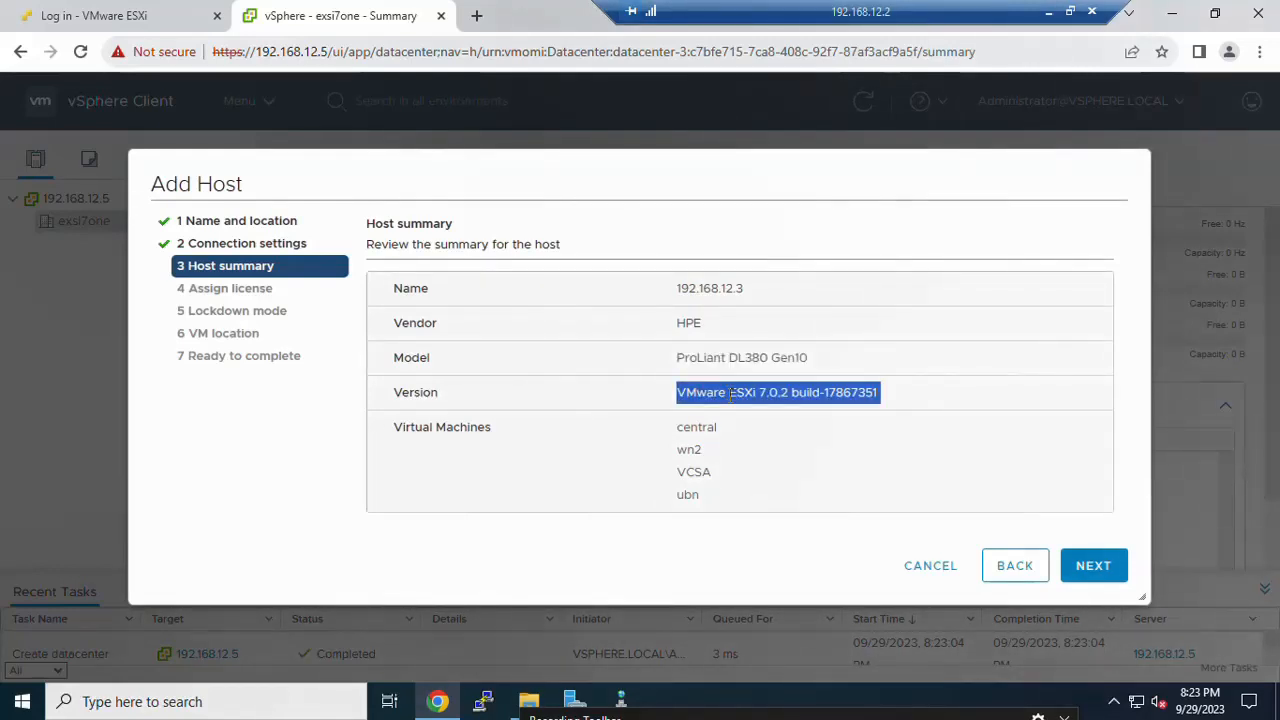
left_click(1090, 567)
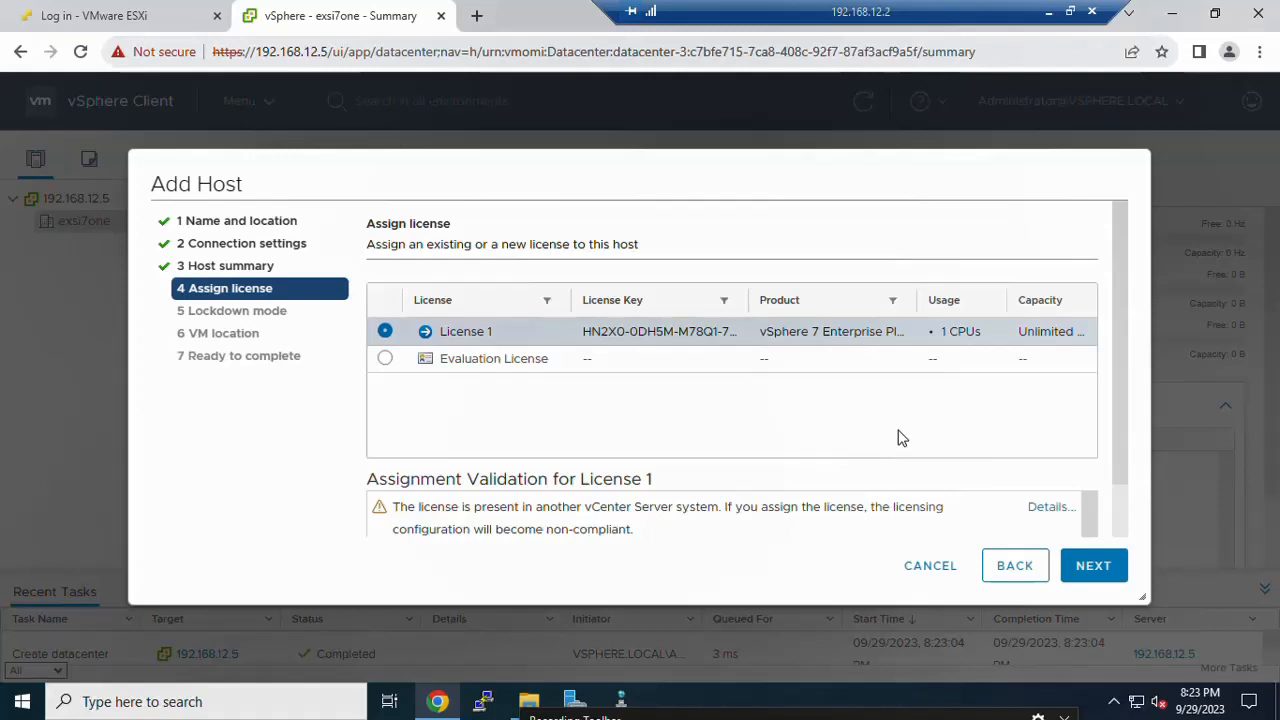
Step: Assign License 1 to host 192.168.12.3, keep lockdown mode Disabled and VM location exsi7one
left_click(1085, 567)
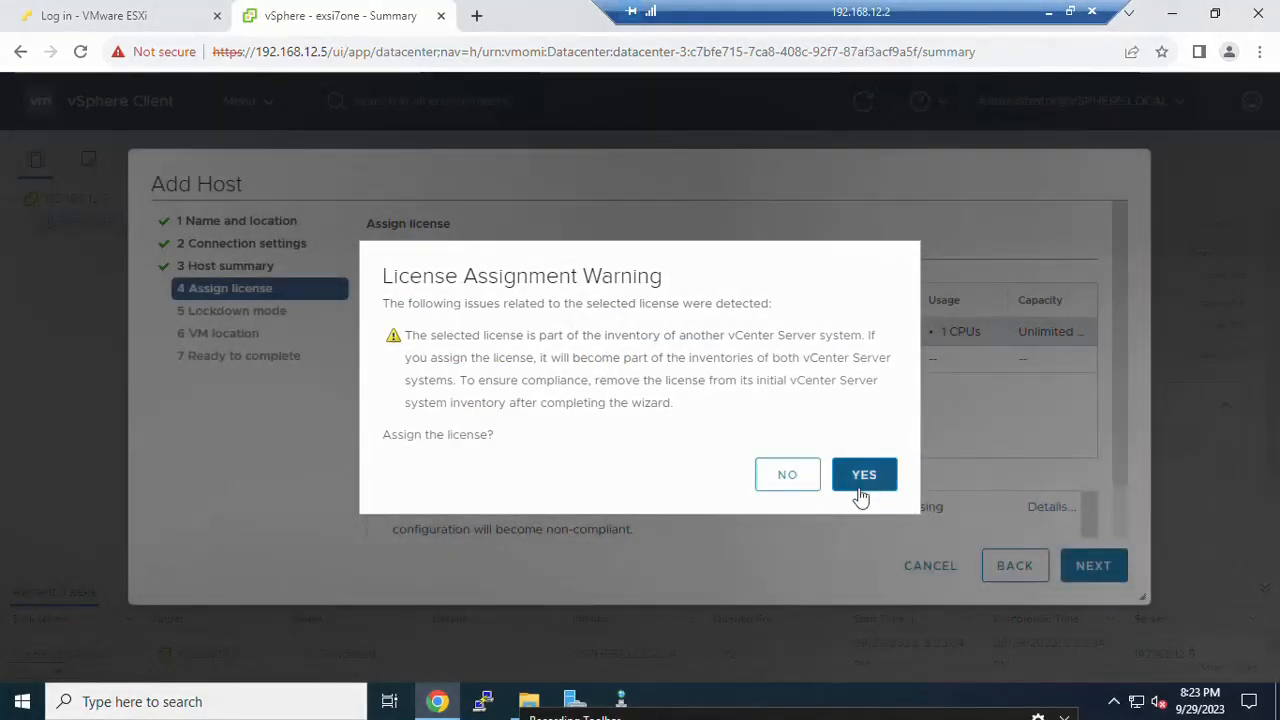
left_click(862, 490)
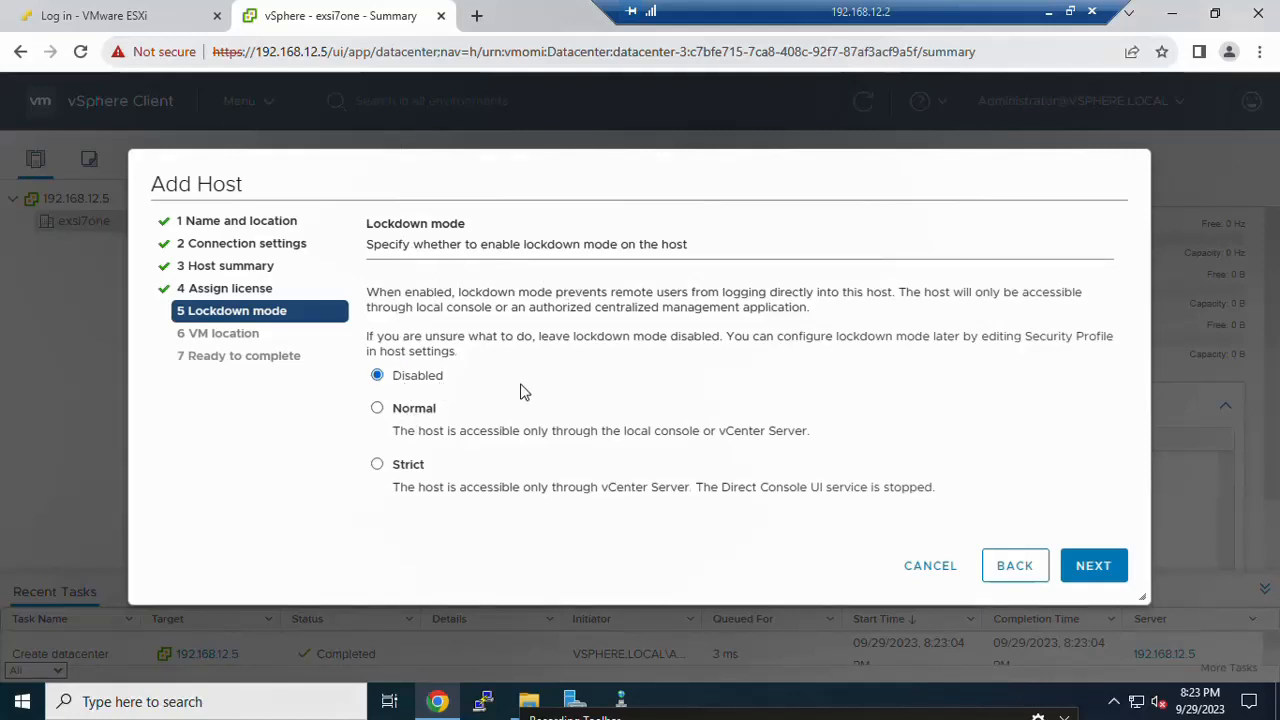
left_click(1108, 578)
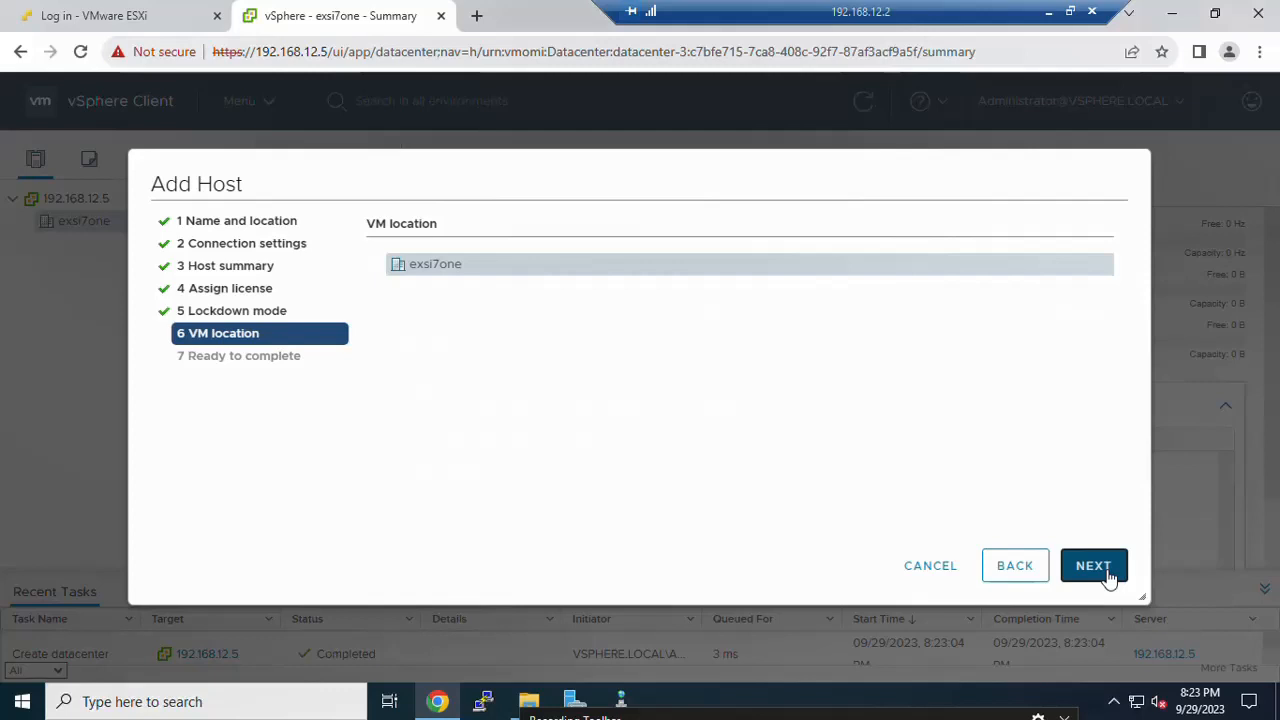
left_click(1093, 566)
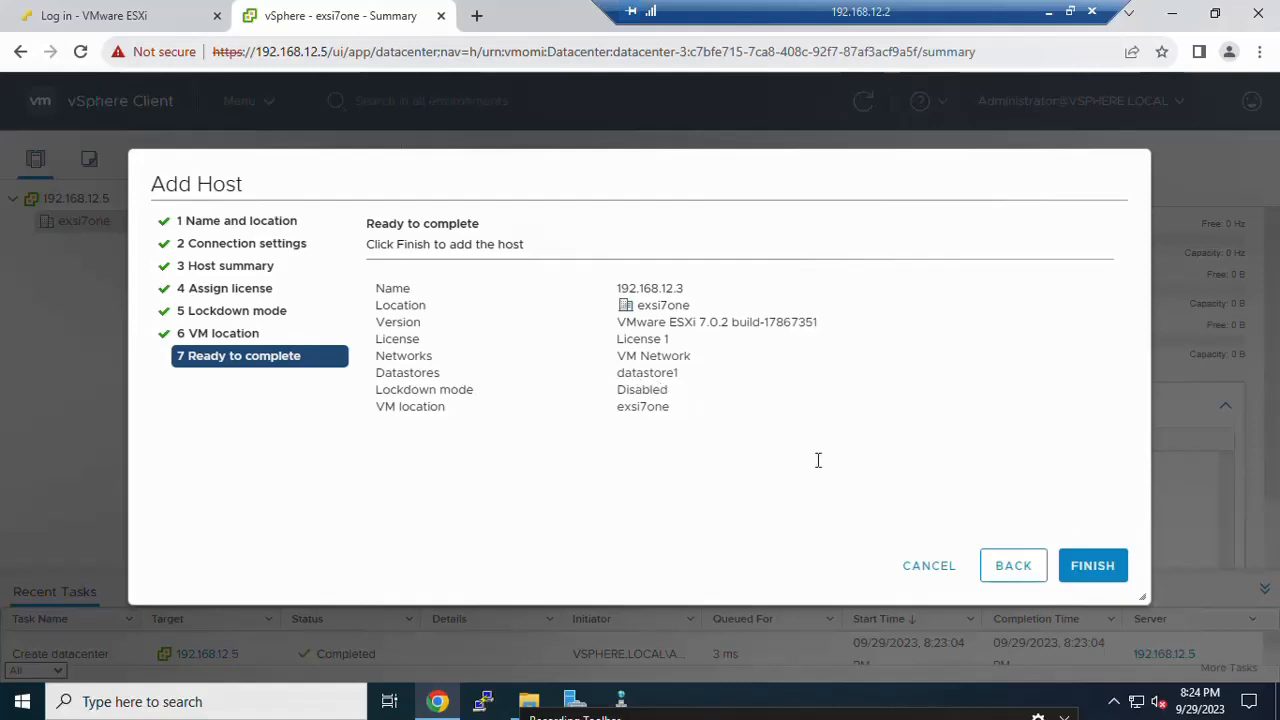
Step: Finish adding 192.168.12.3 to exsi7one and view its Summary listing VMs central, ubn, VCSA and wn2
left_click(1093, 566)
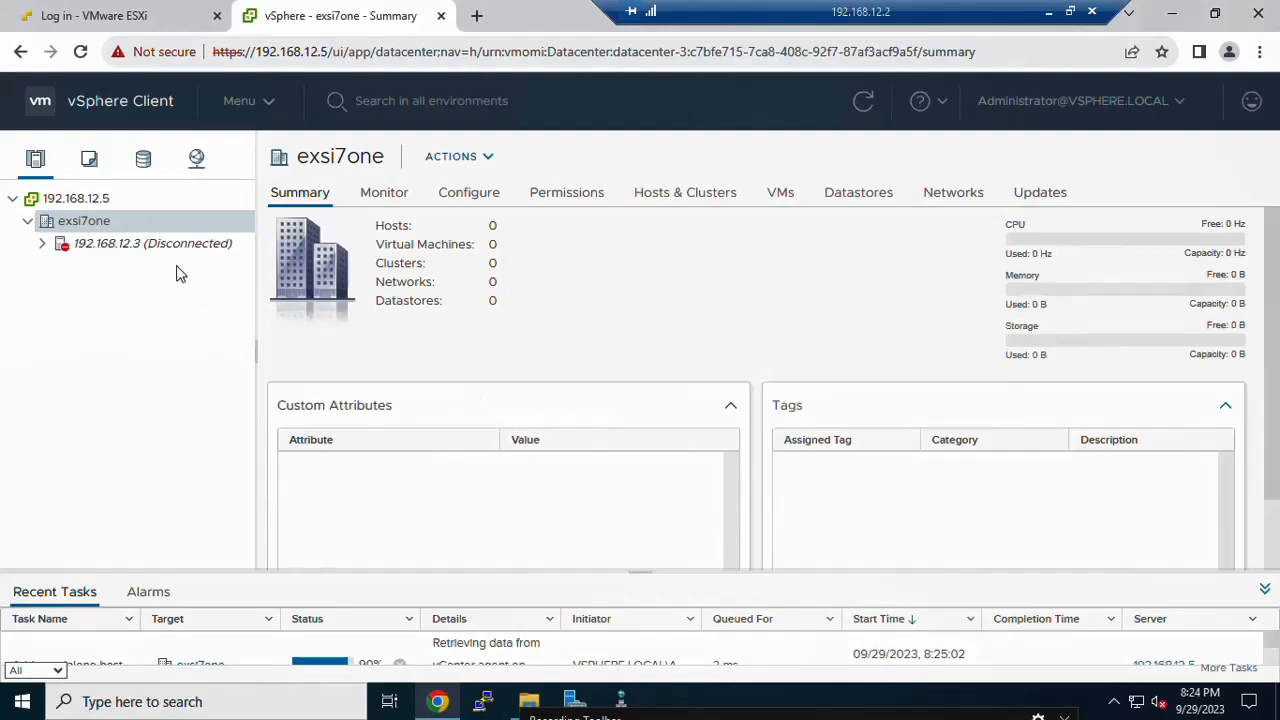
left_click(152, 243)
left_click(52, 220)
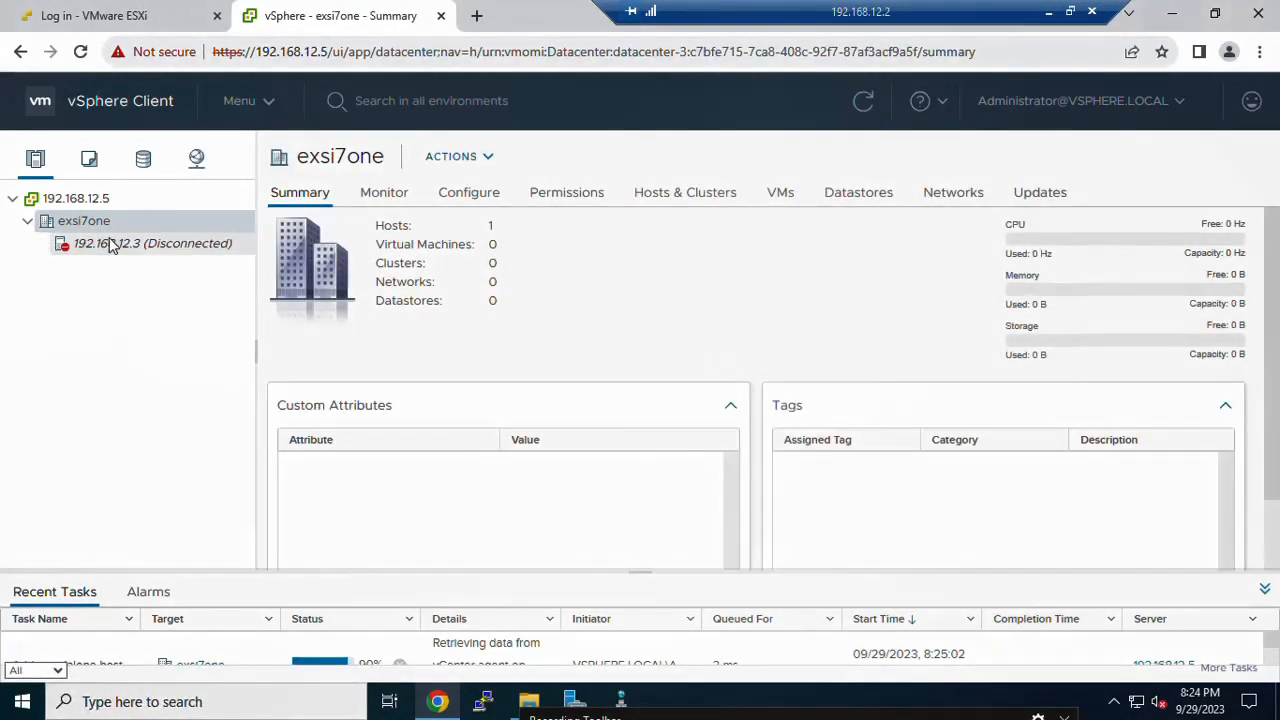
left_click(105, 245)
left_click(102, 250)
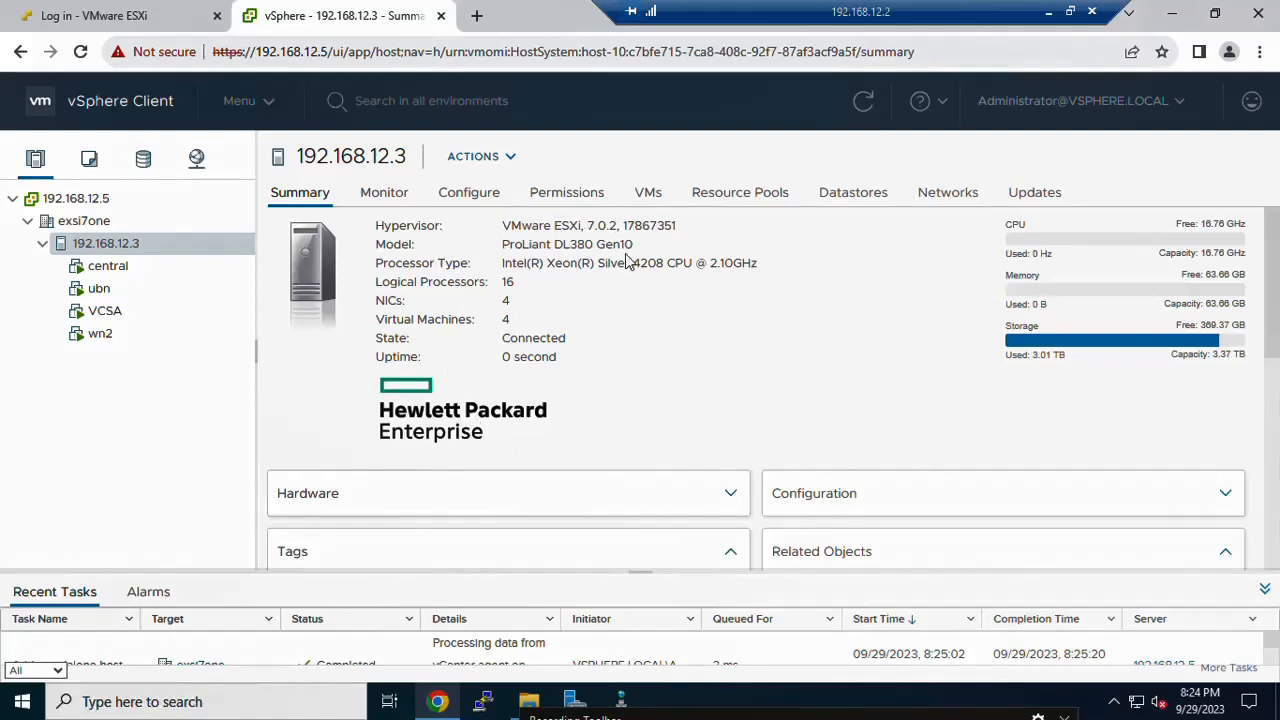
triple_click(594, 245)
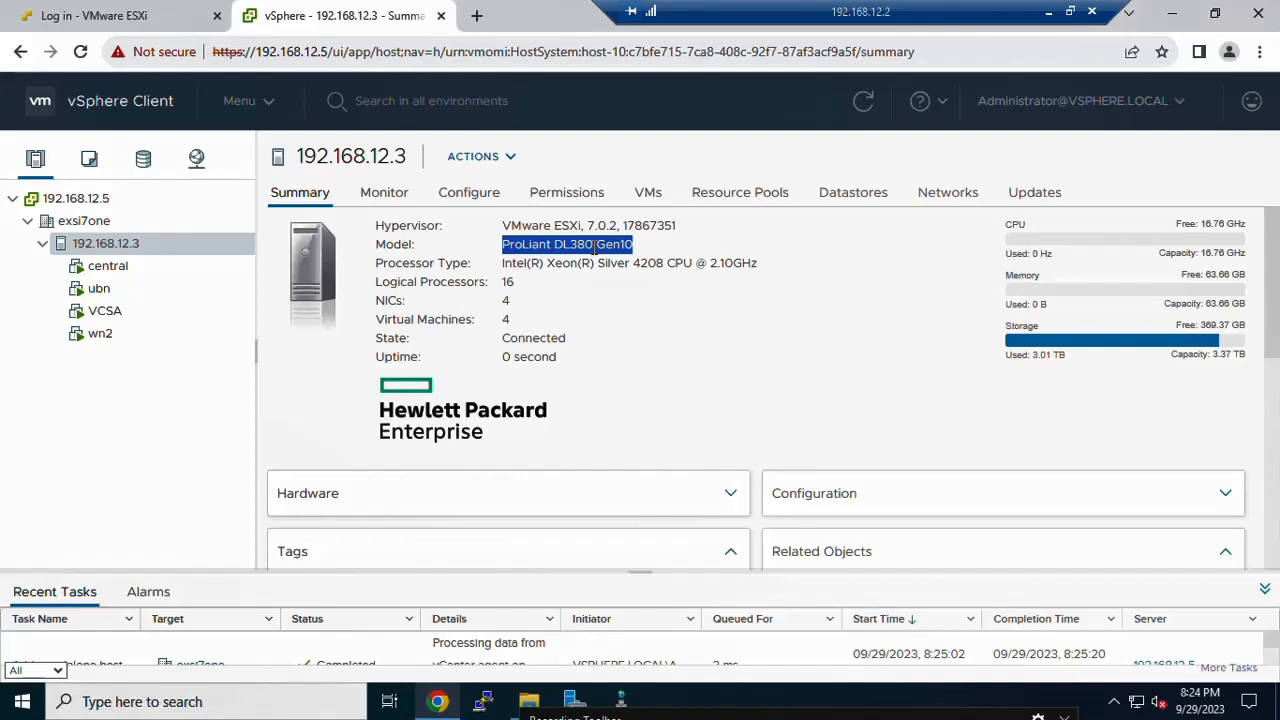
left_click(117, 218)
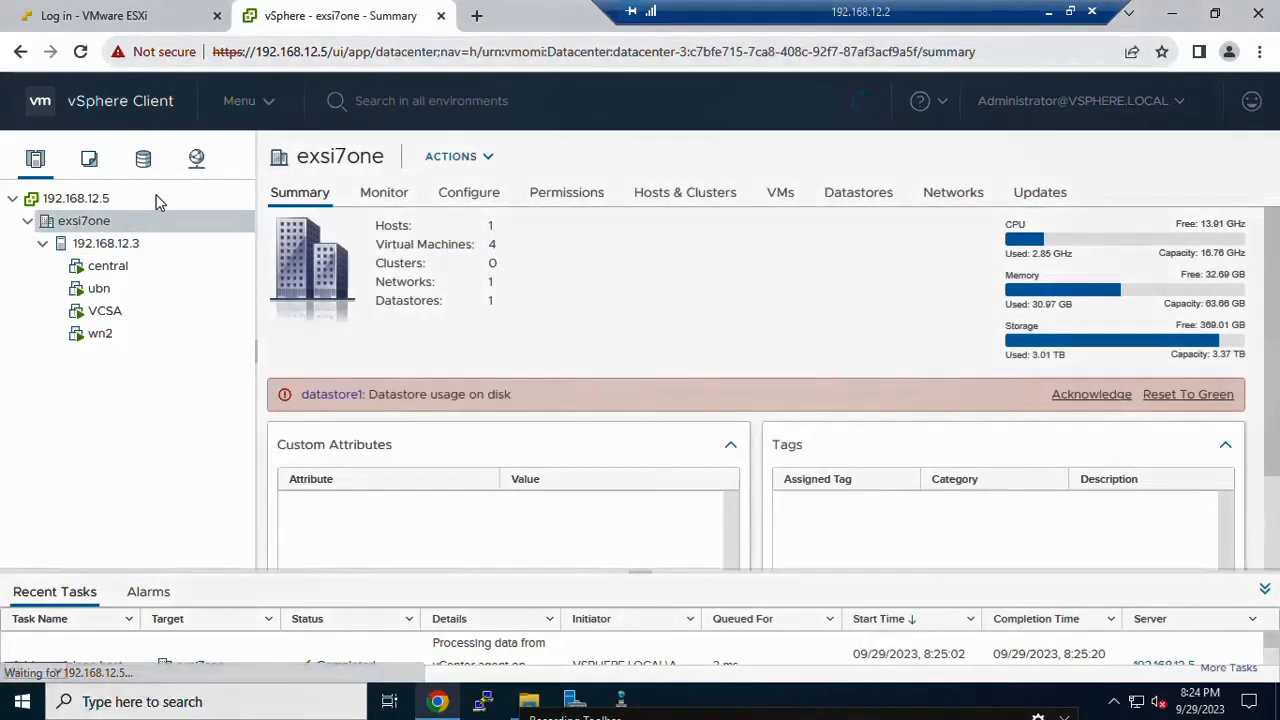
left_click(268, 104)
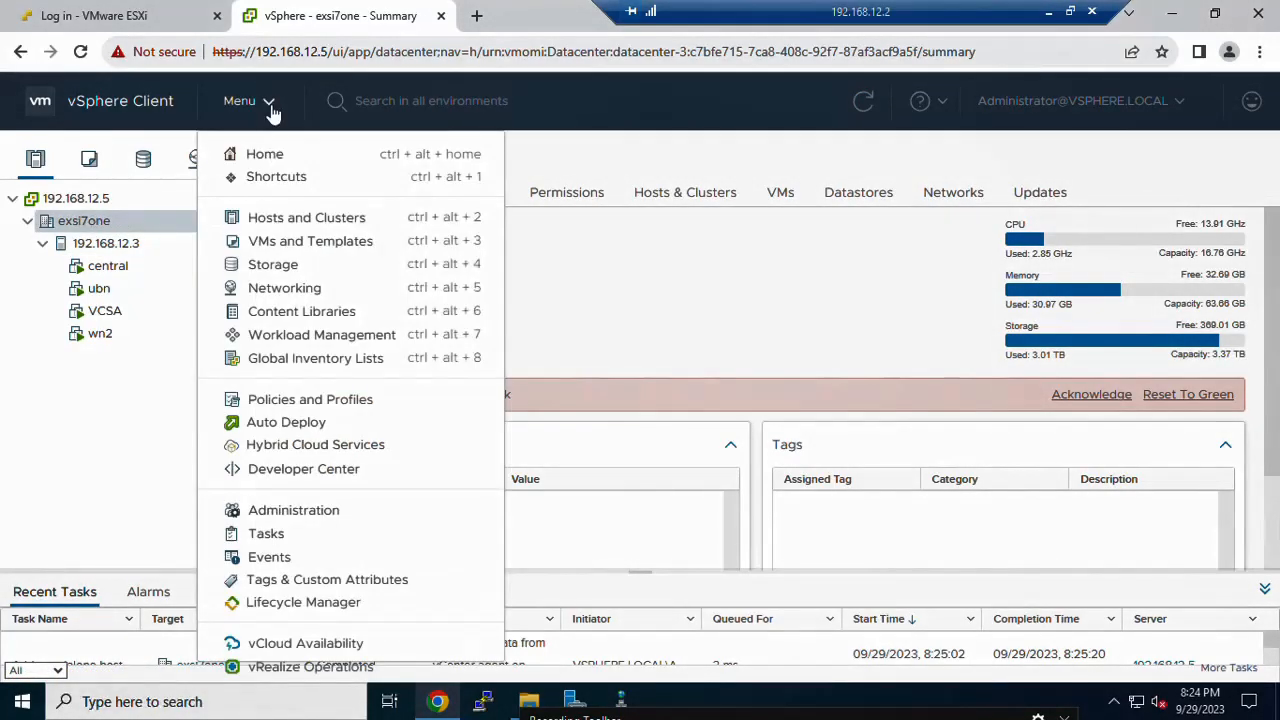
left_click(108, 222)
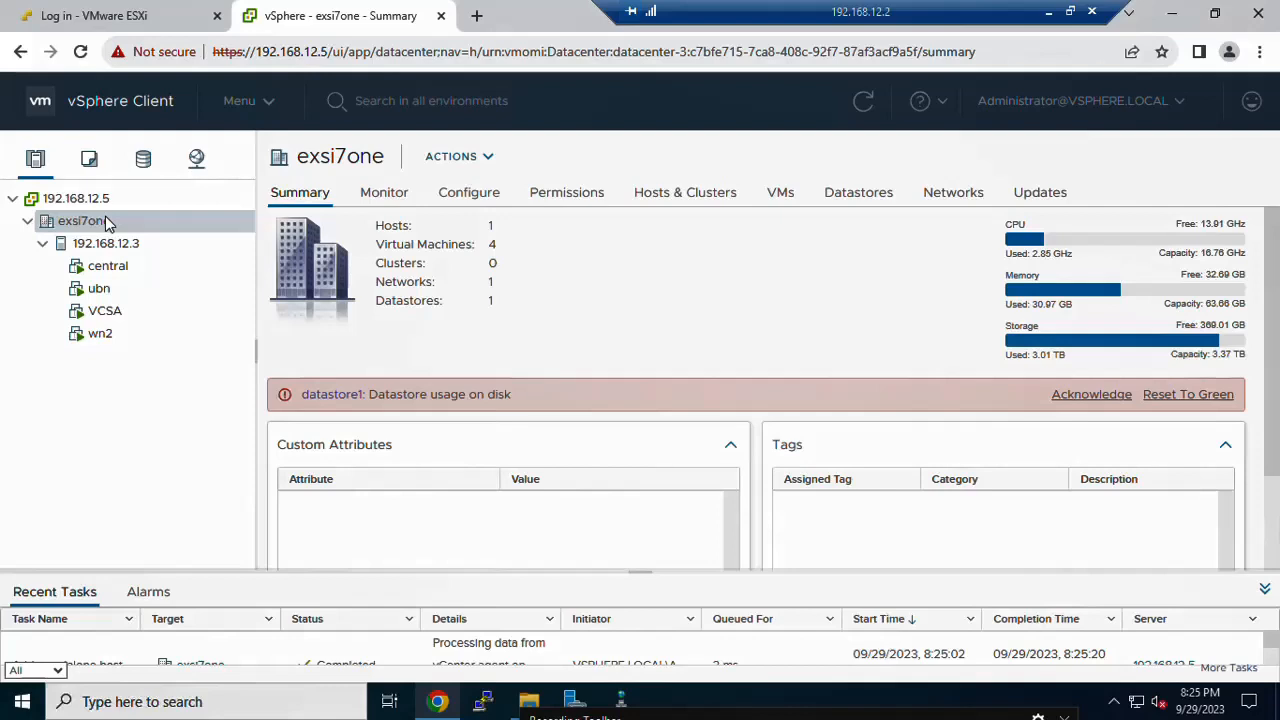
right_click(84, 223)
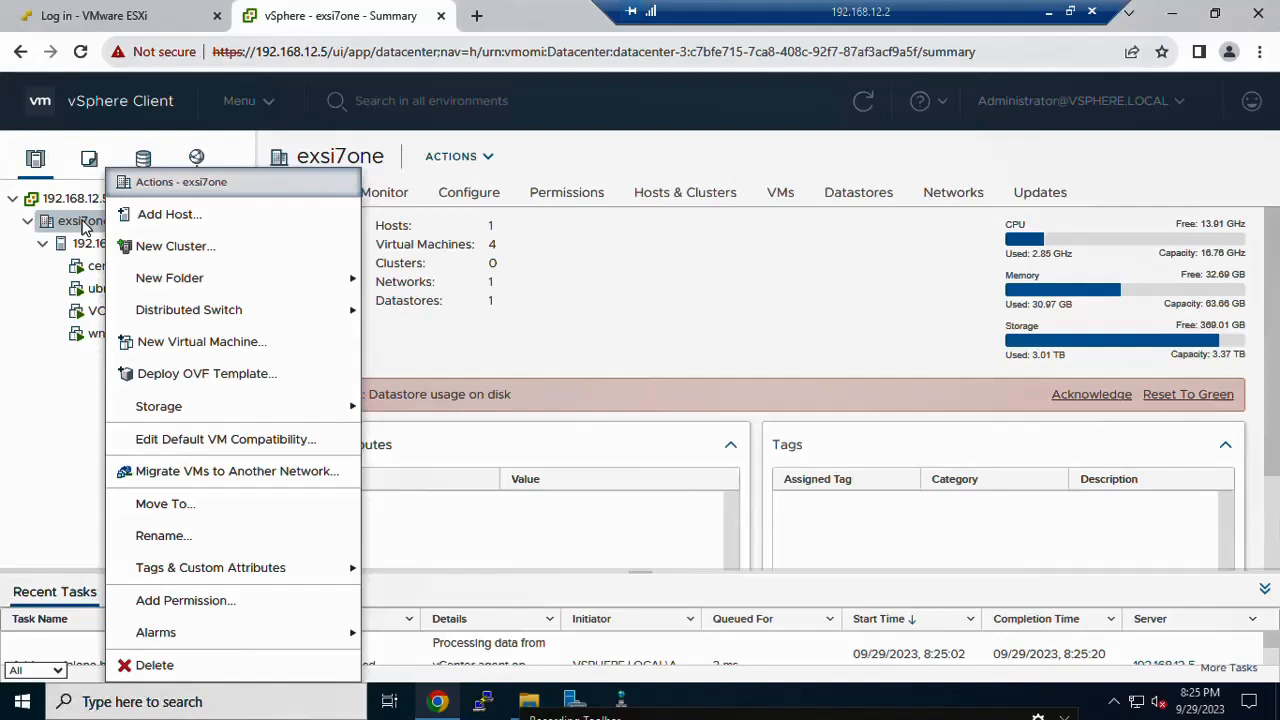
left_click(70, 229)
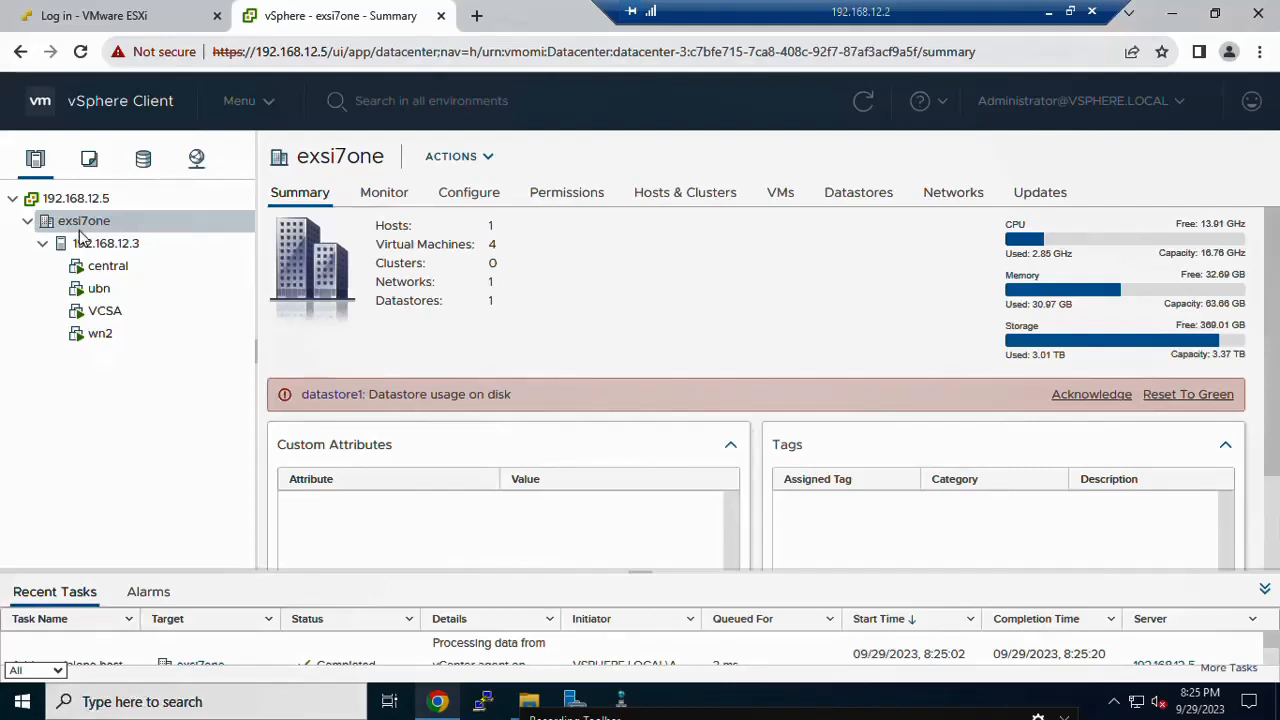
left_click(133, 244)
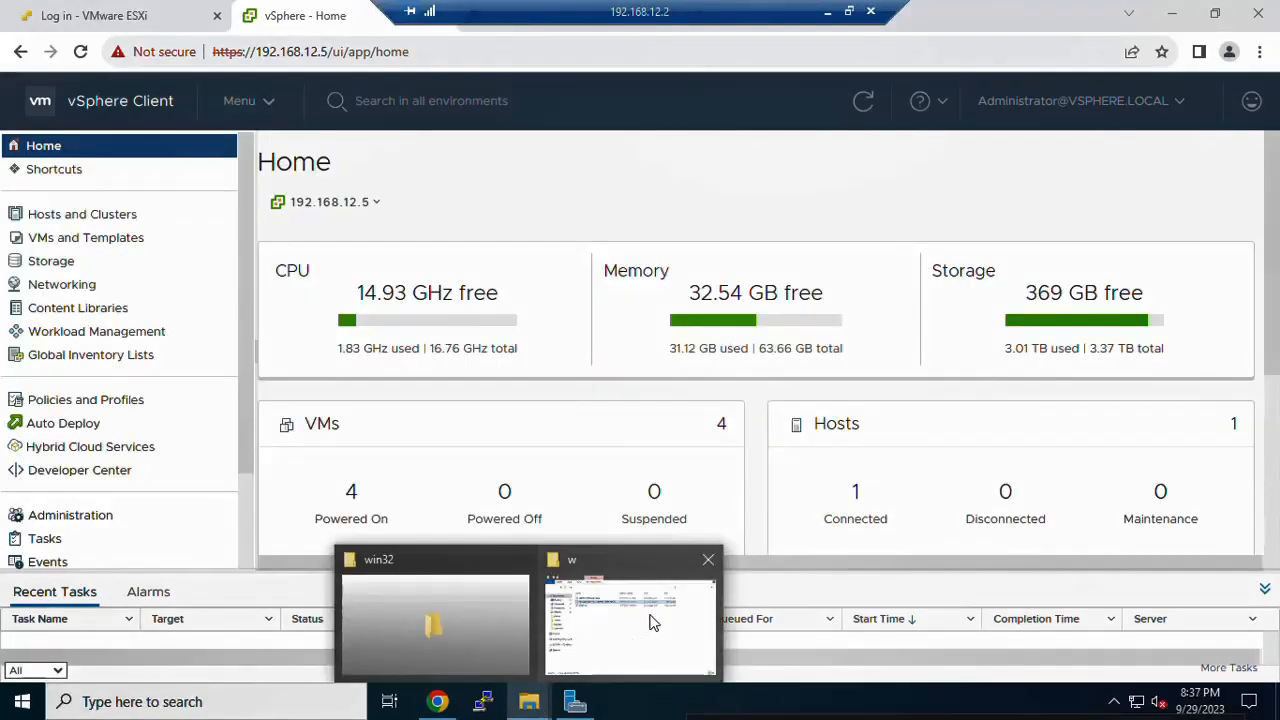
left_click(645, 624)
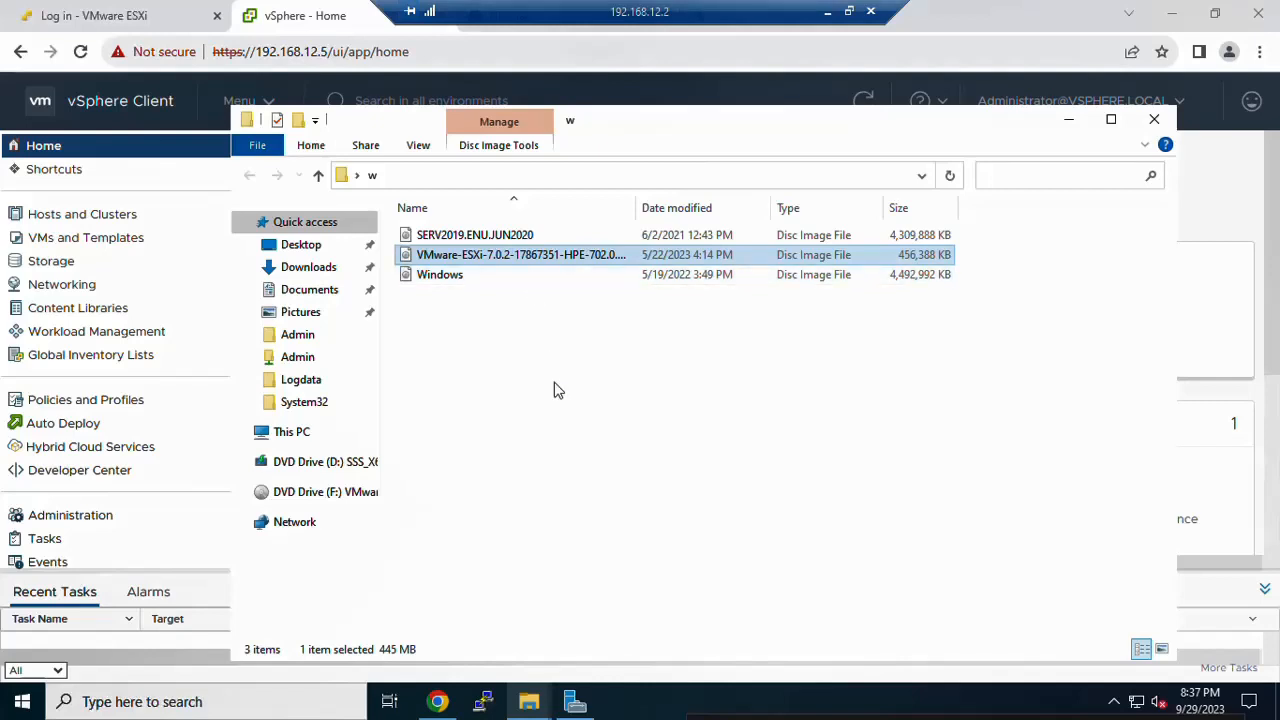
Step: Dismiss the File Explorer window to bring back the vSphere Client Home dashboard
left_click(476, 80)
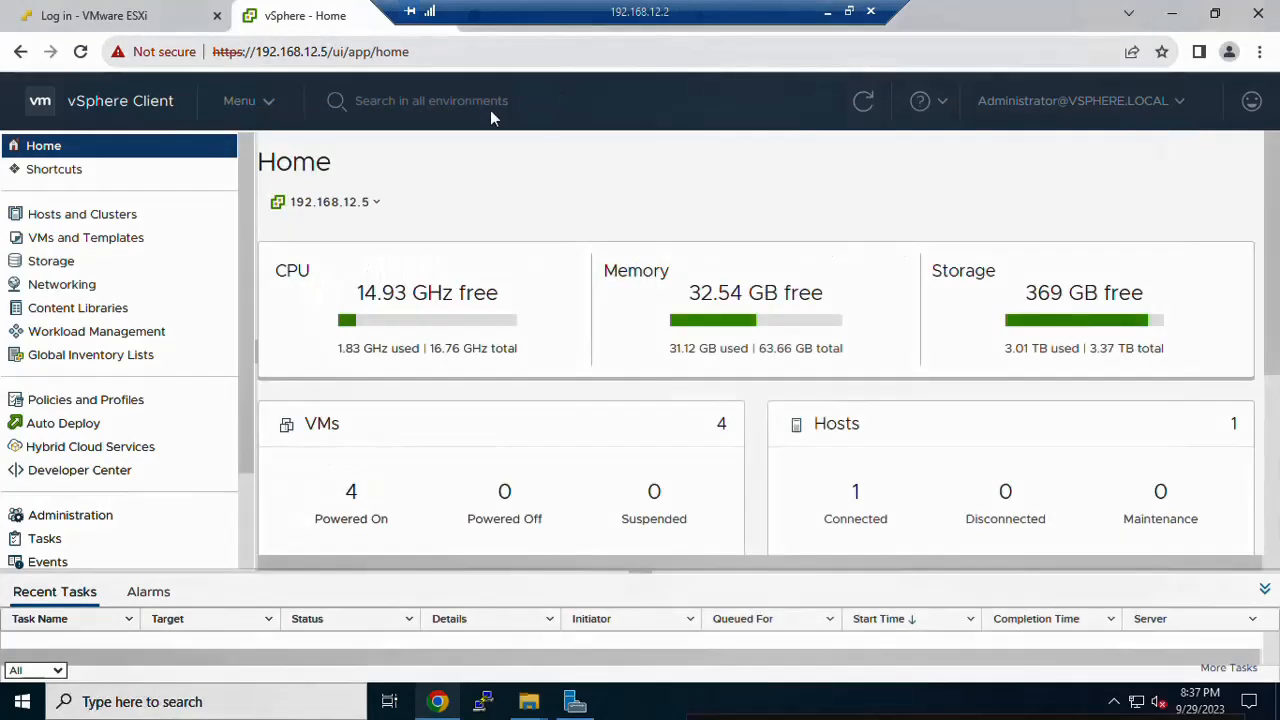
Step: Go to Lifecycle Manager's empty Imported ISOs list and start a new ISO import
left_click(268, 112)
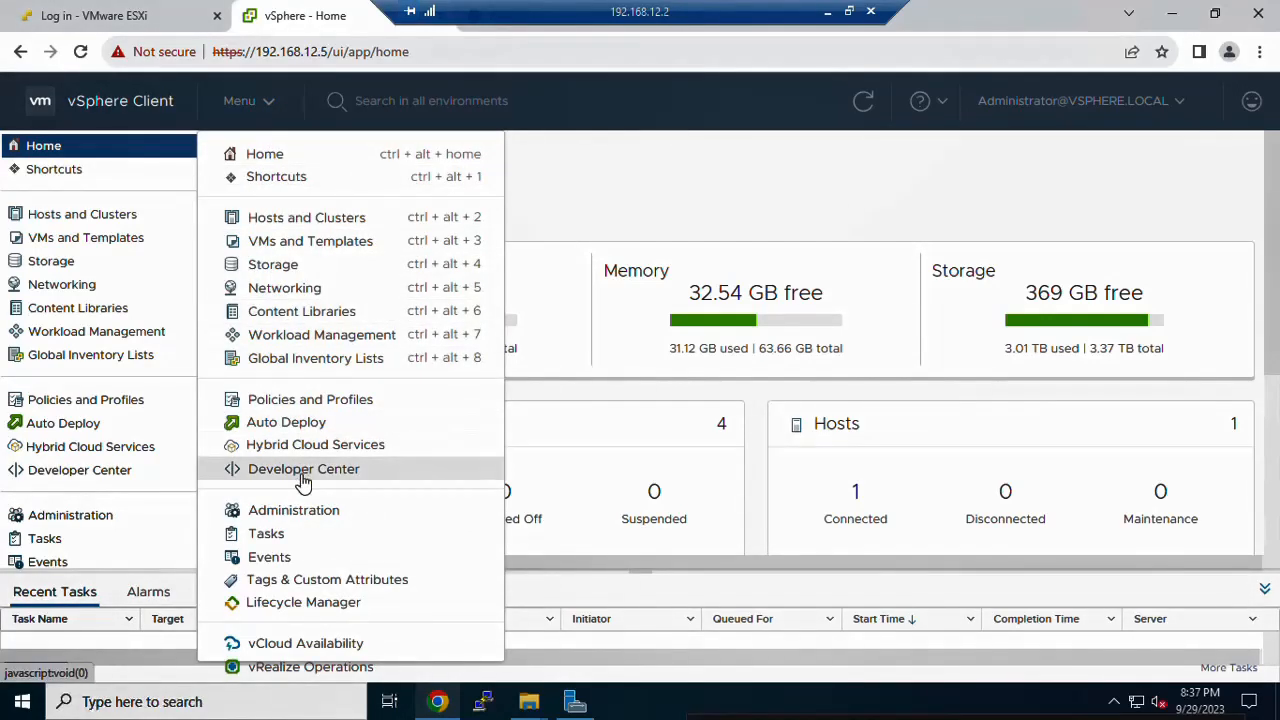
left_click(351, 605)
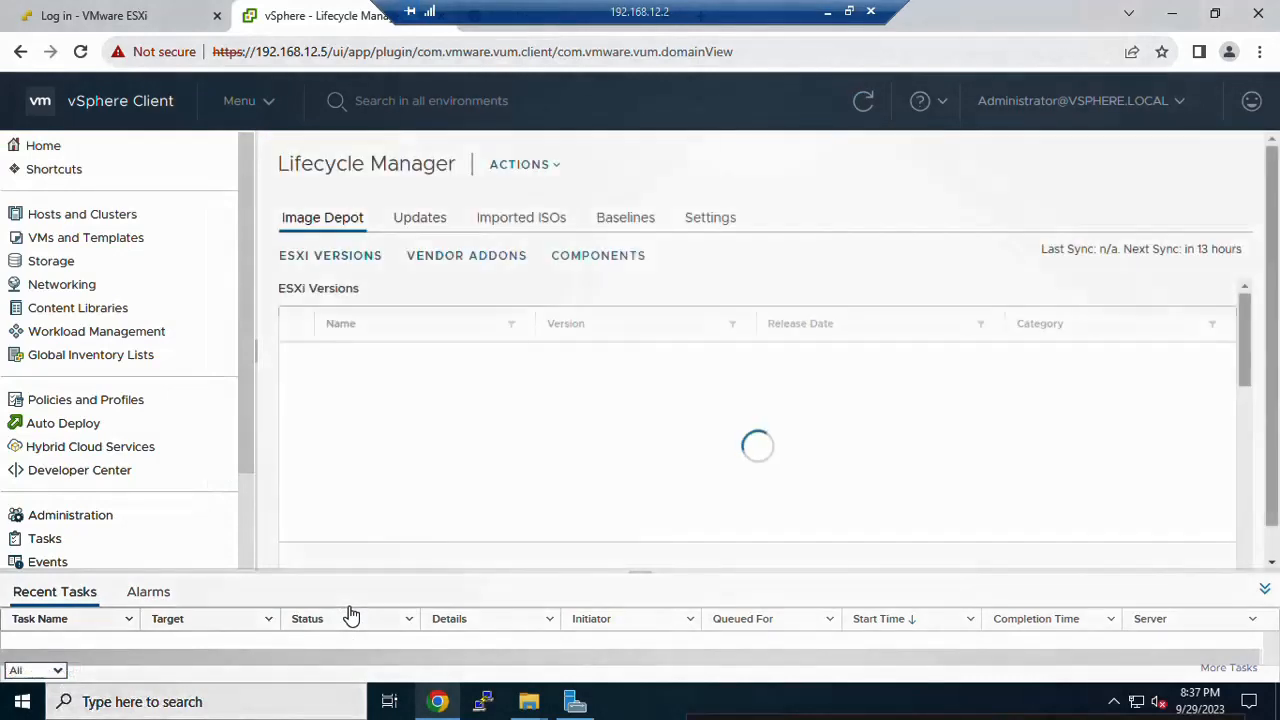
left_click(541, 229)
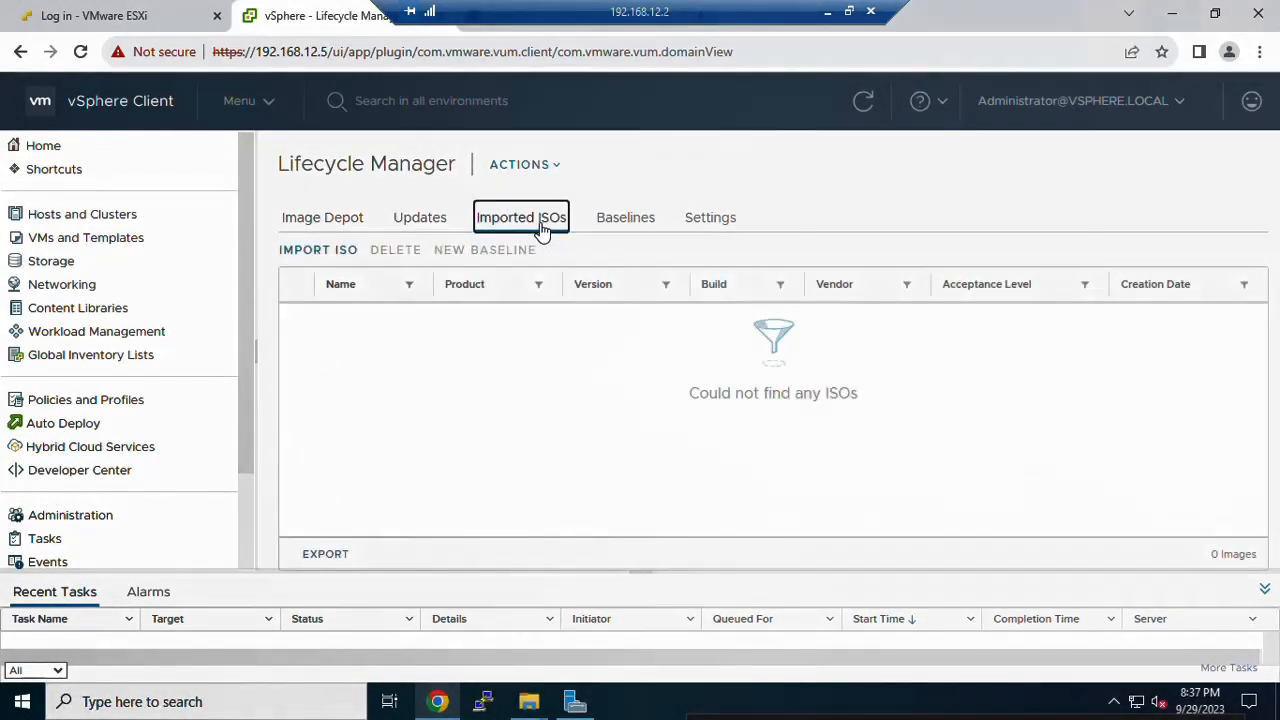
left_click(318, 252)
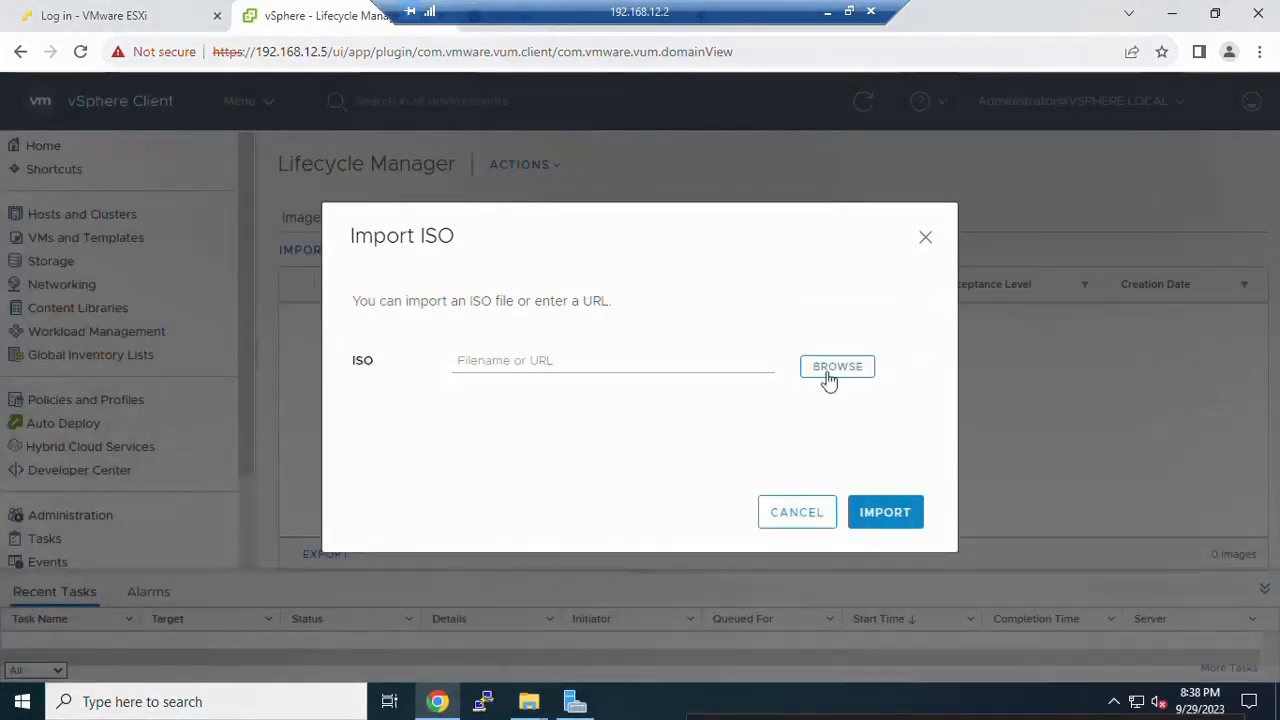
Step: Import the VMware-ESXi-7.0.2 HPE ISO from the Desktop's w folder into Lifecycle Manager
left_click(835, 372)
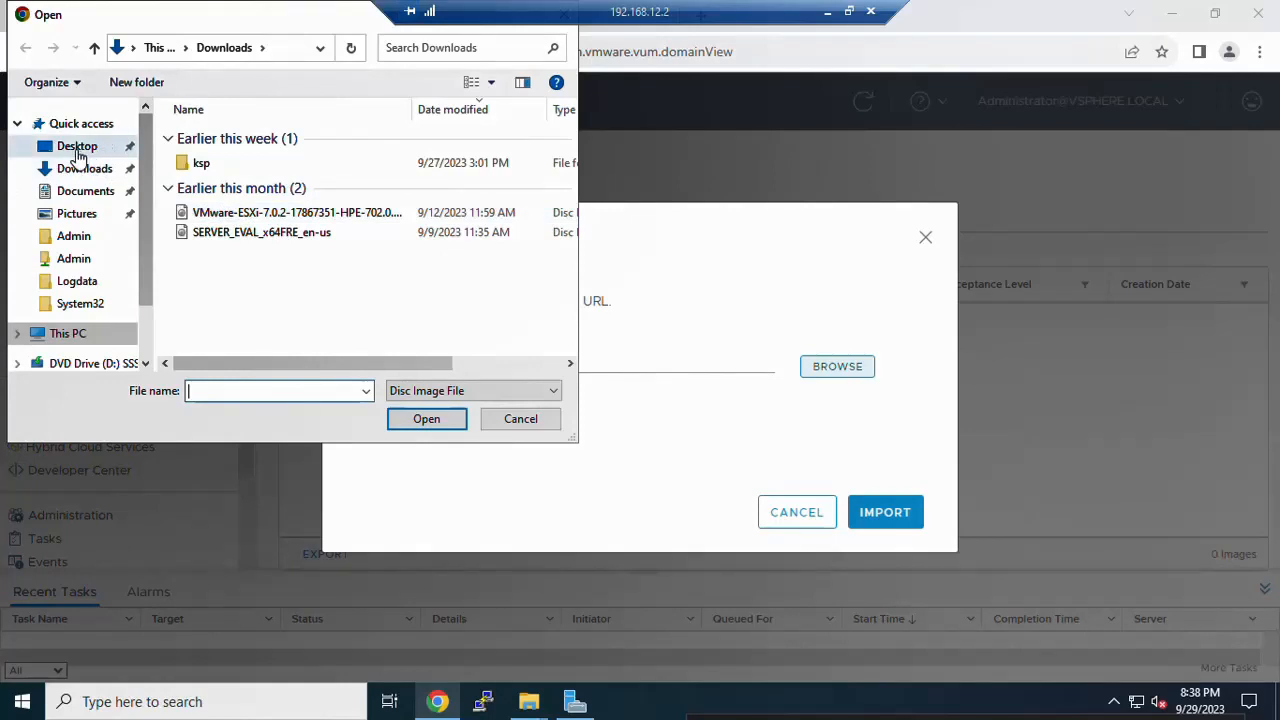
left_click(78, 152)
double_click(223, 132)
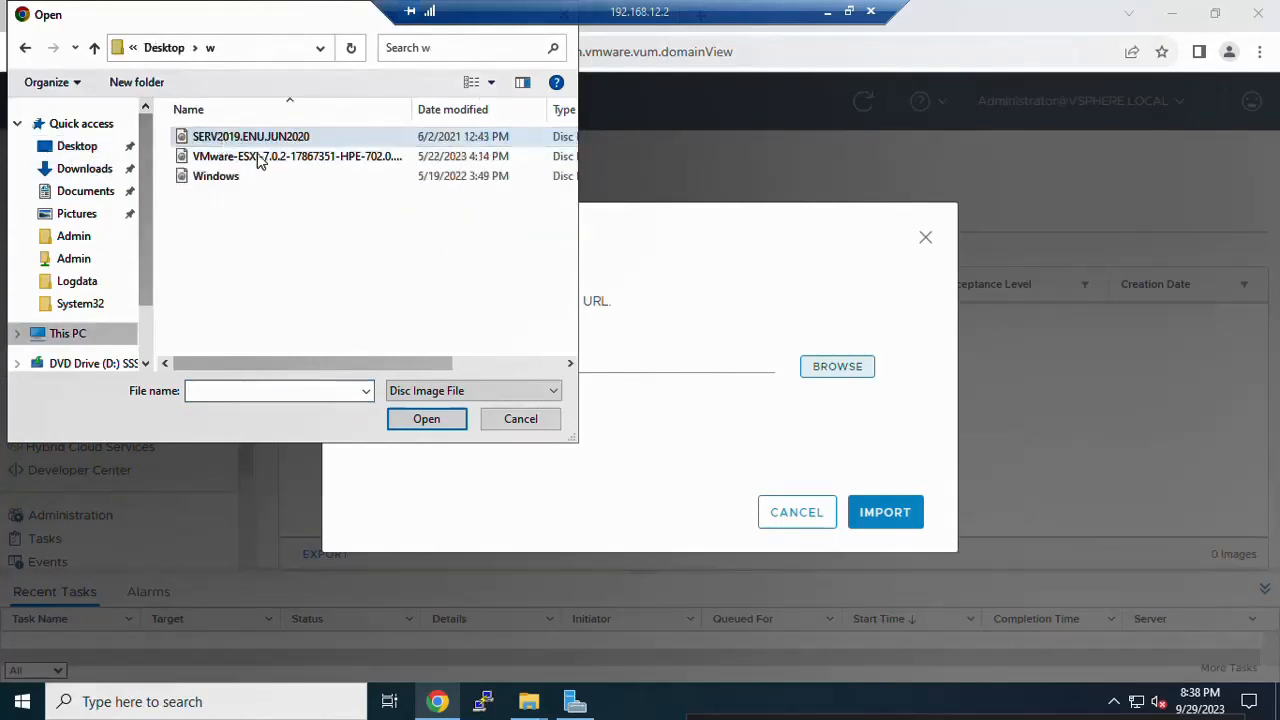
double_click(282, 158)
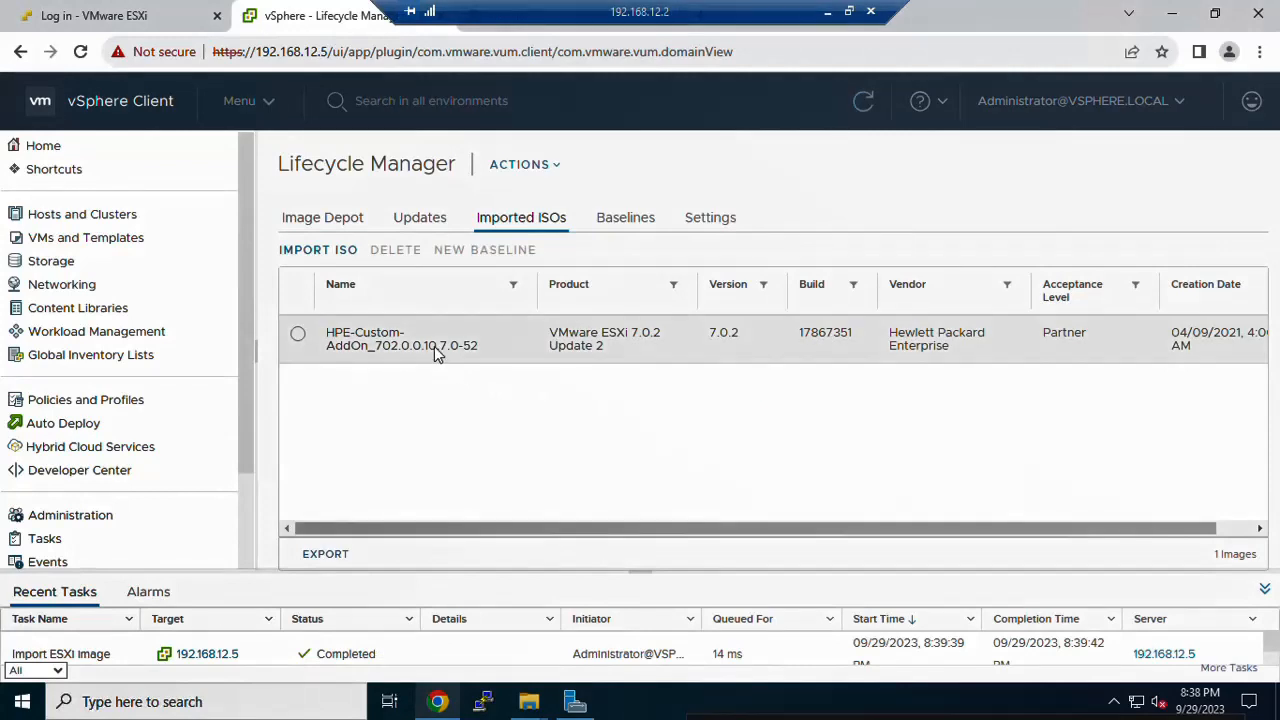
Step: Review the HPE-Custom-AddOn ISO's component packages, then go to the Baselines list
left_click(435, 350)
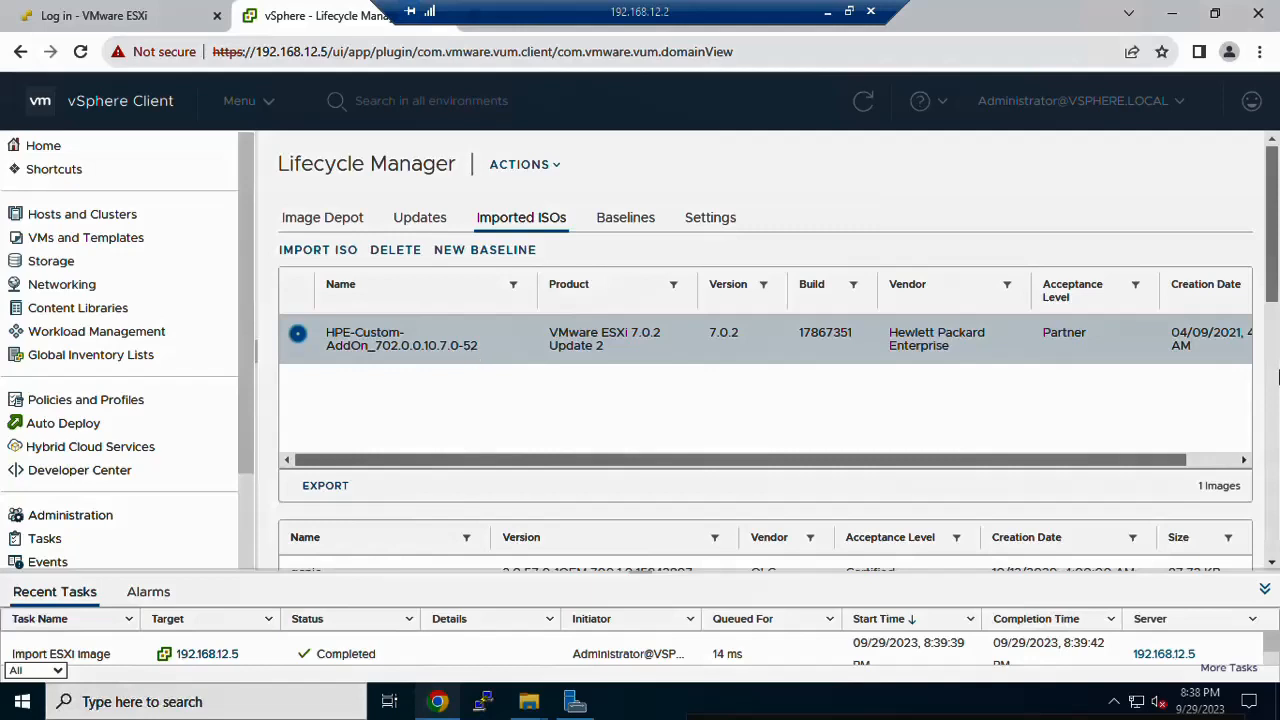
mouse_move(1275, 244)
left_mouse_down()
mouse_move(1274, 357)
mouse_move(1275, 261)
left_mouse_up()
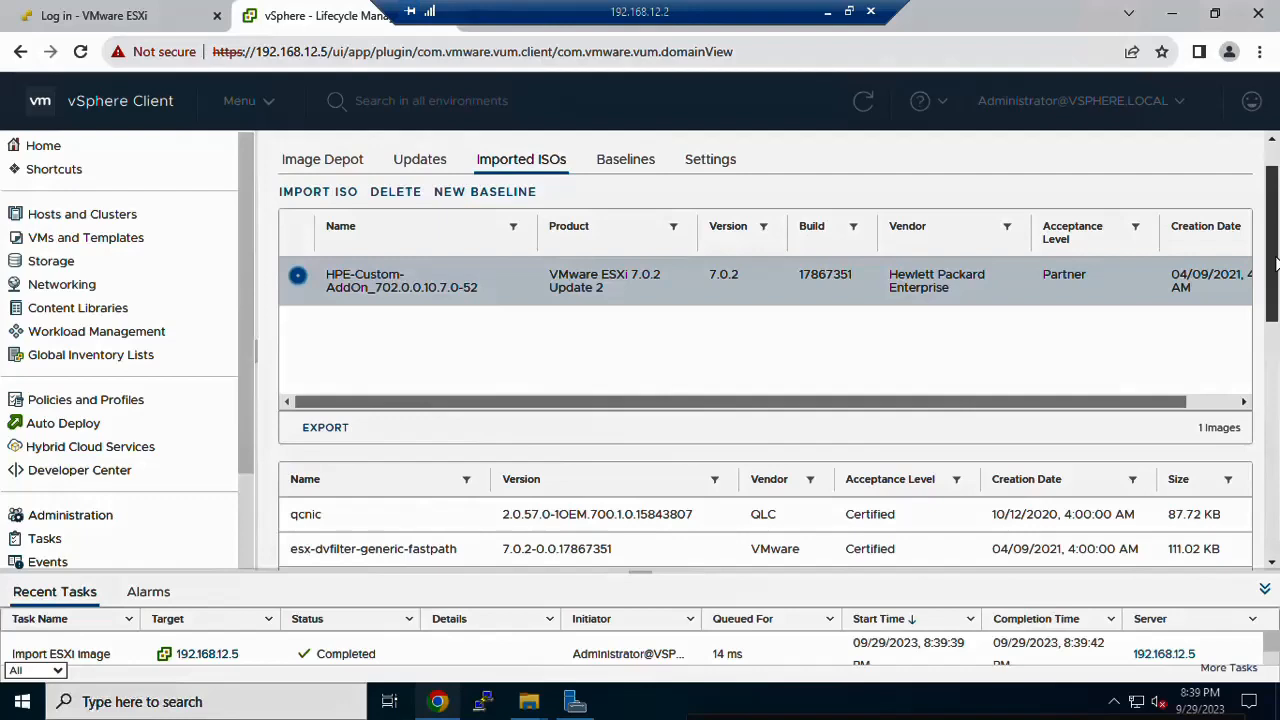
left_click_drag(1275, 261, 1275, 248)
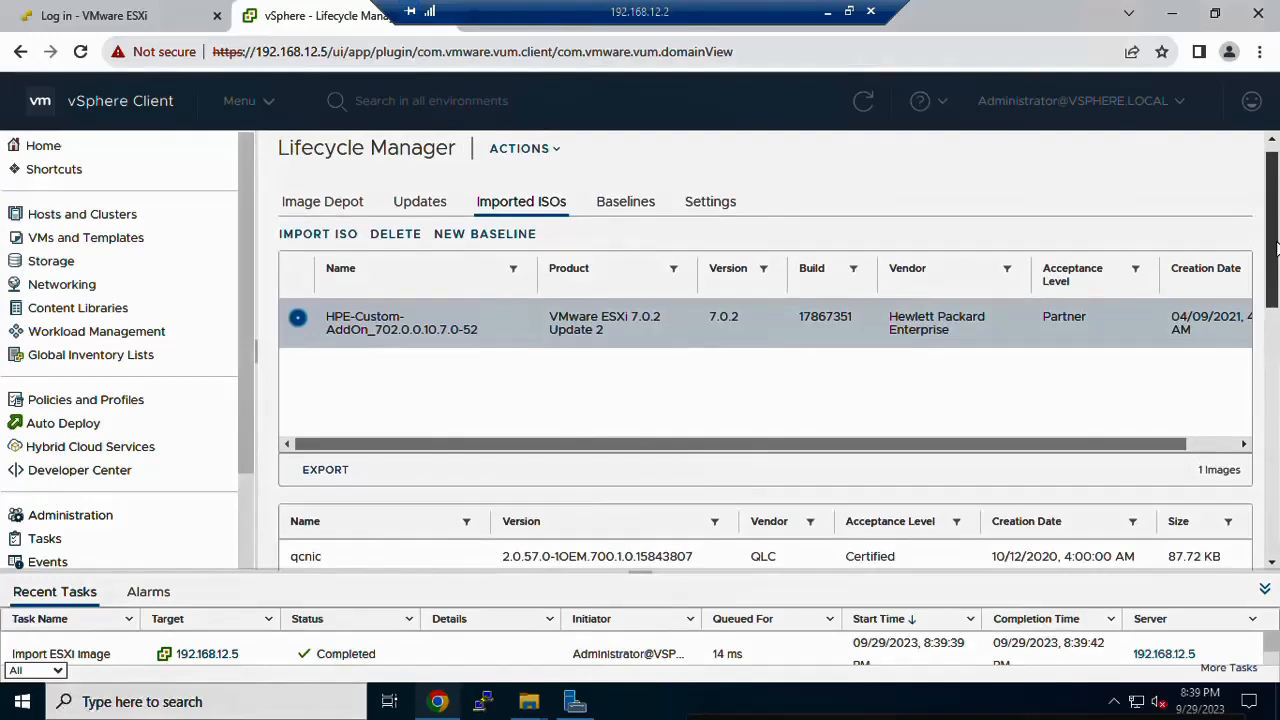
left_click(618, 203)
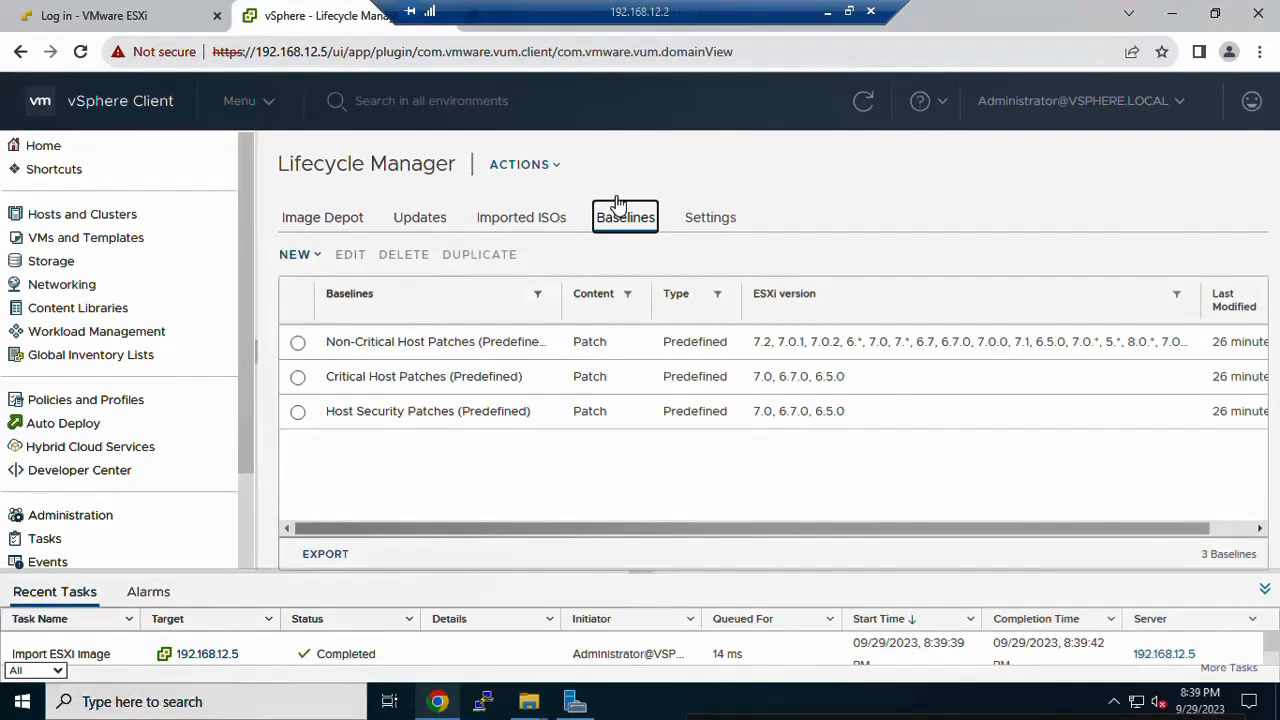
Step: Start a new upgrade baseline named EXSI7.2 with description UPGRD
left_click(320, 262)
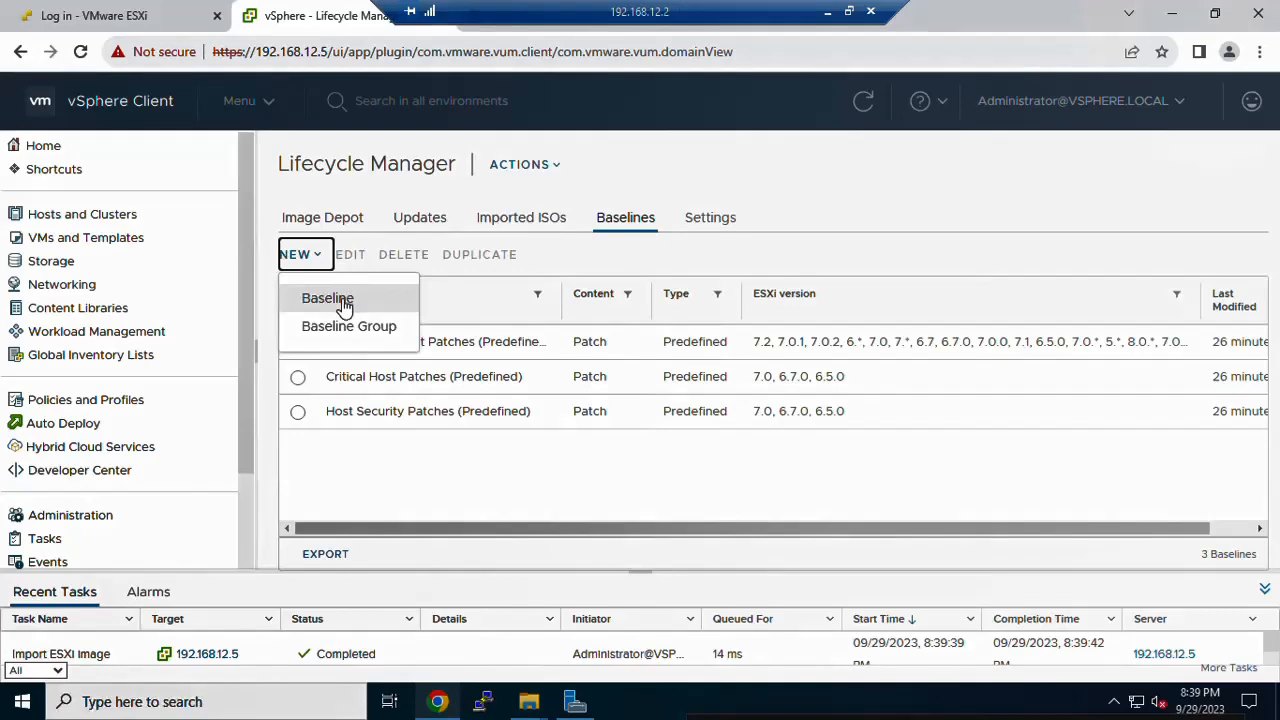
left_click(336, 302)
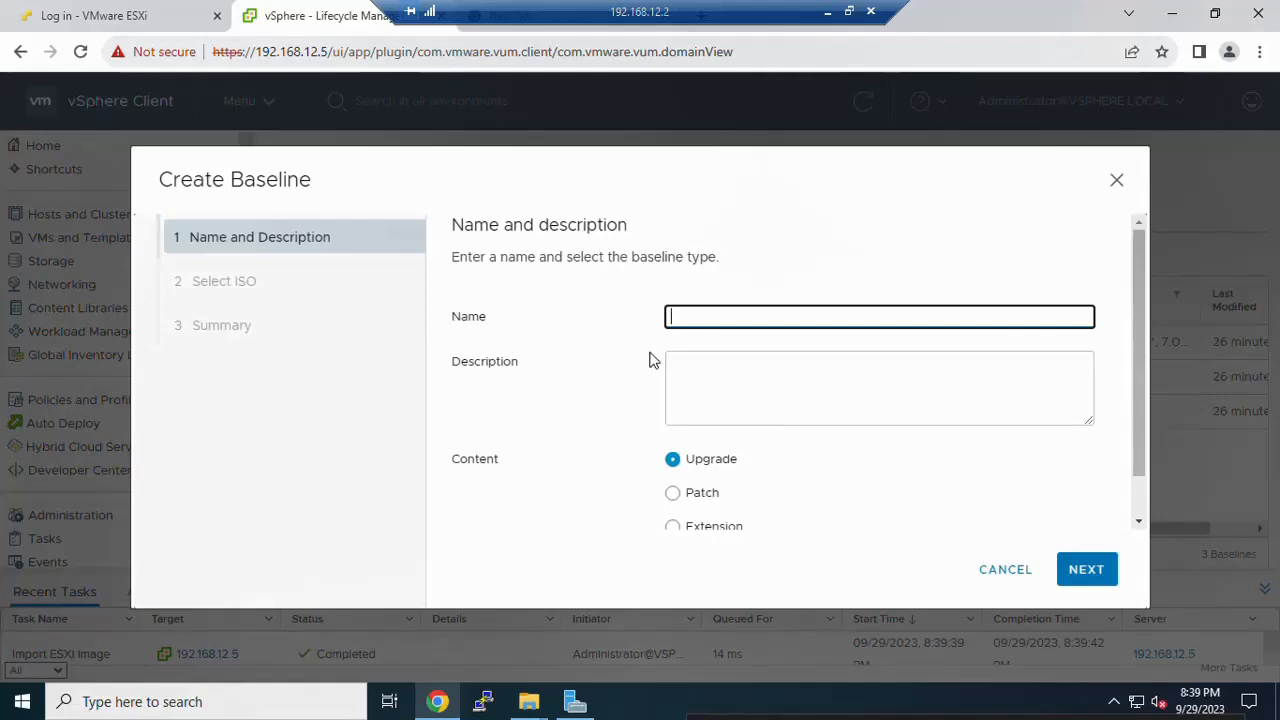
type("EXSI7.2")
left_click(719, 368)
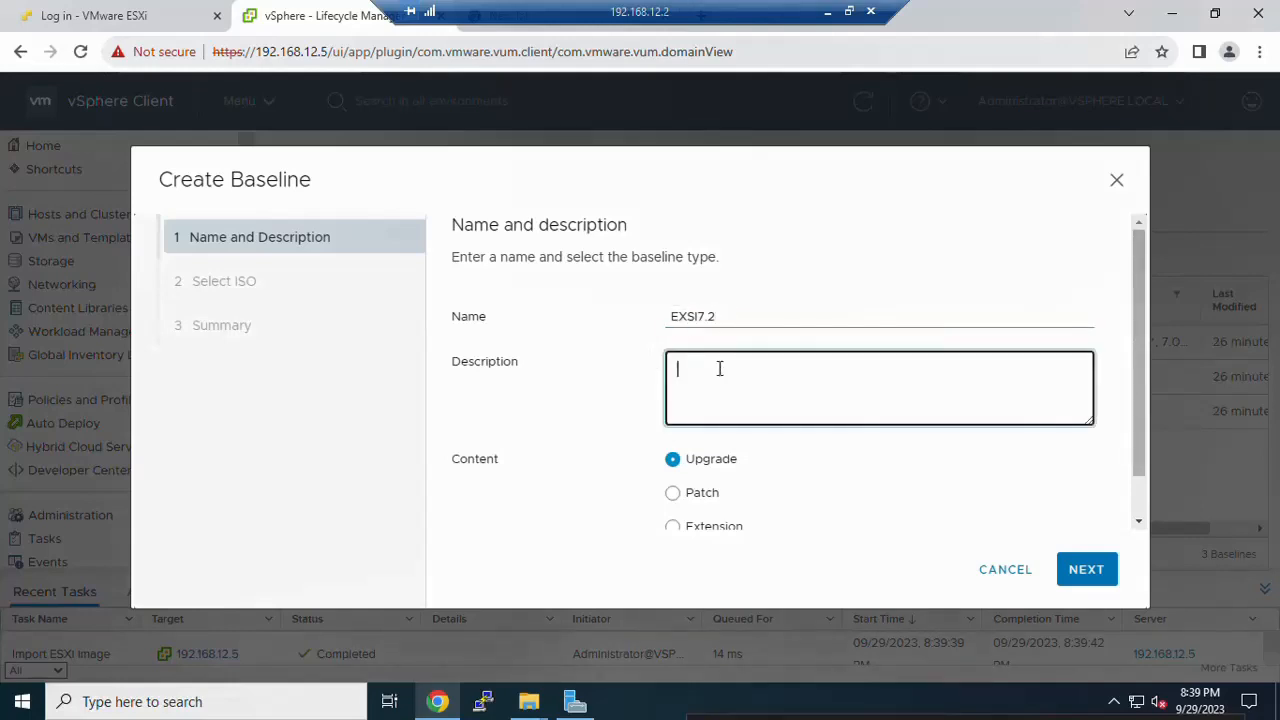
type("UPGRD")
left_click_drag(1143, 415, 1136, 487)
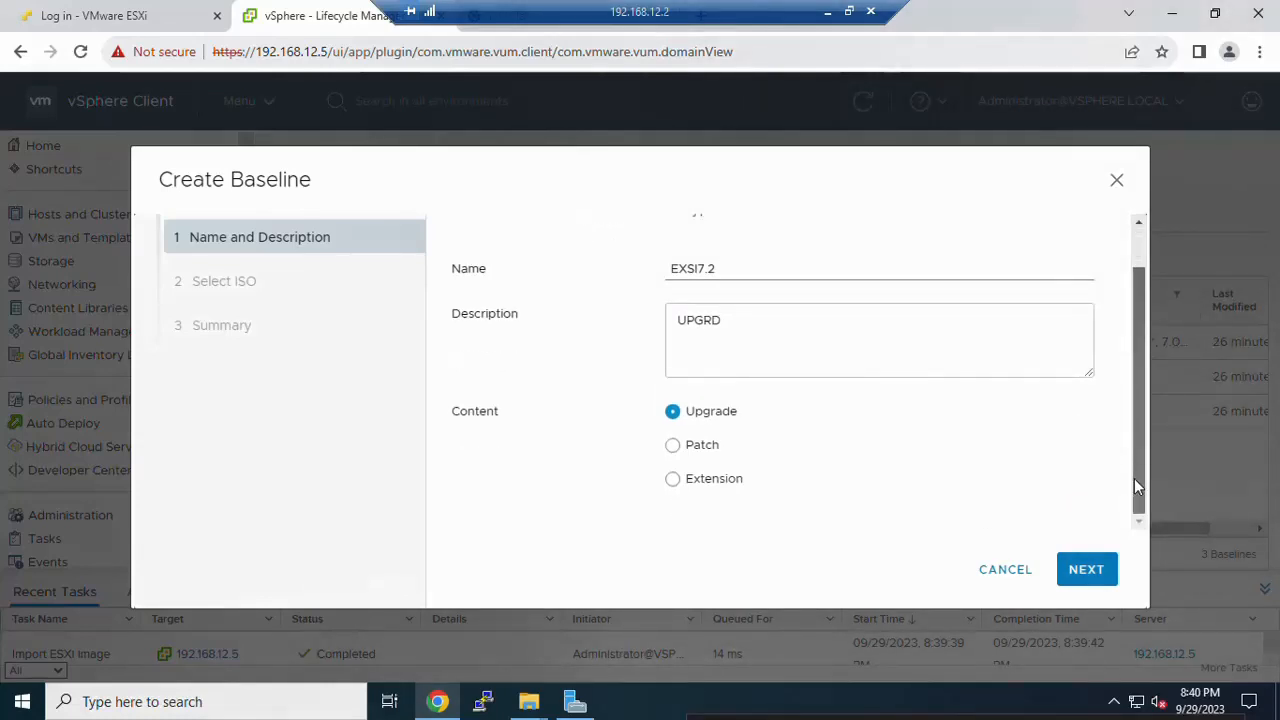
Step: Base the EXSI7.2 baseline on the HPE ISO, review its summary, and close the wizard
left_click(1084, 572)
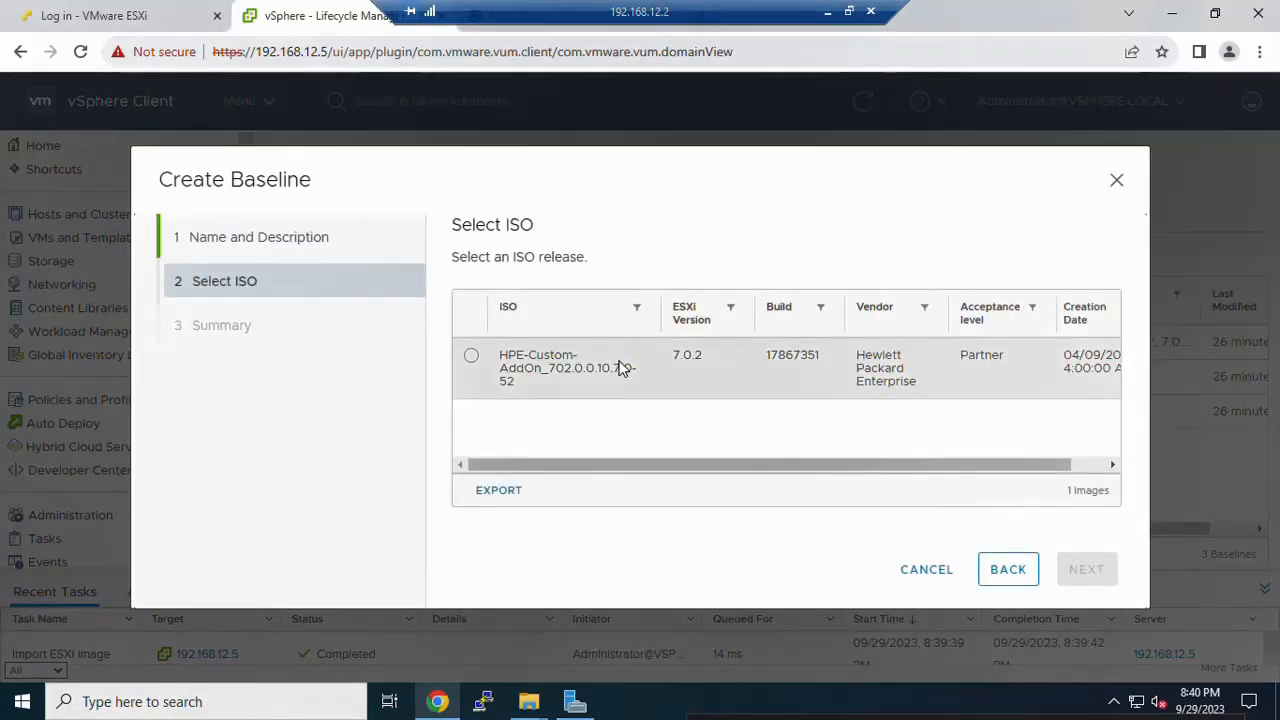
left_click(472, 357)
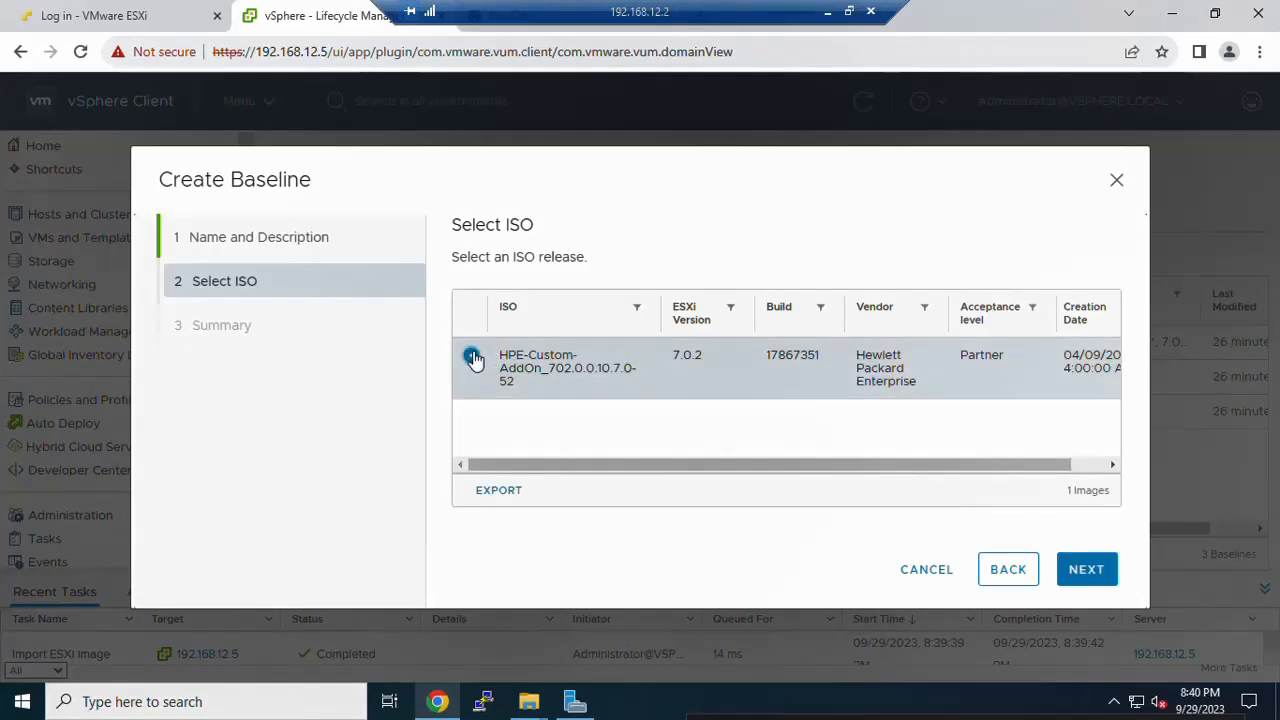
left_click(1082, 573)
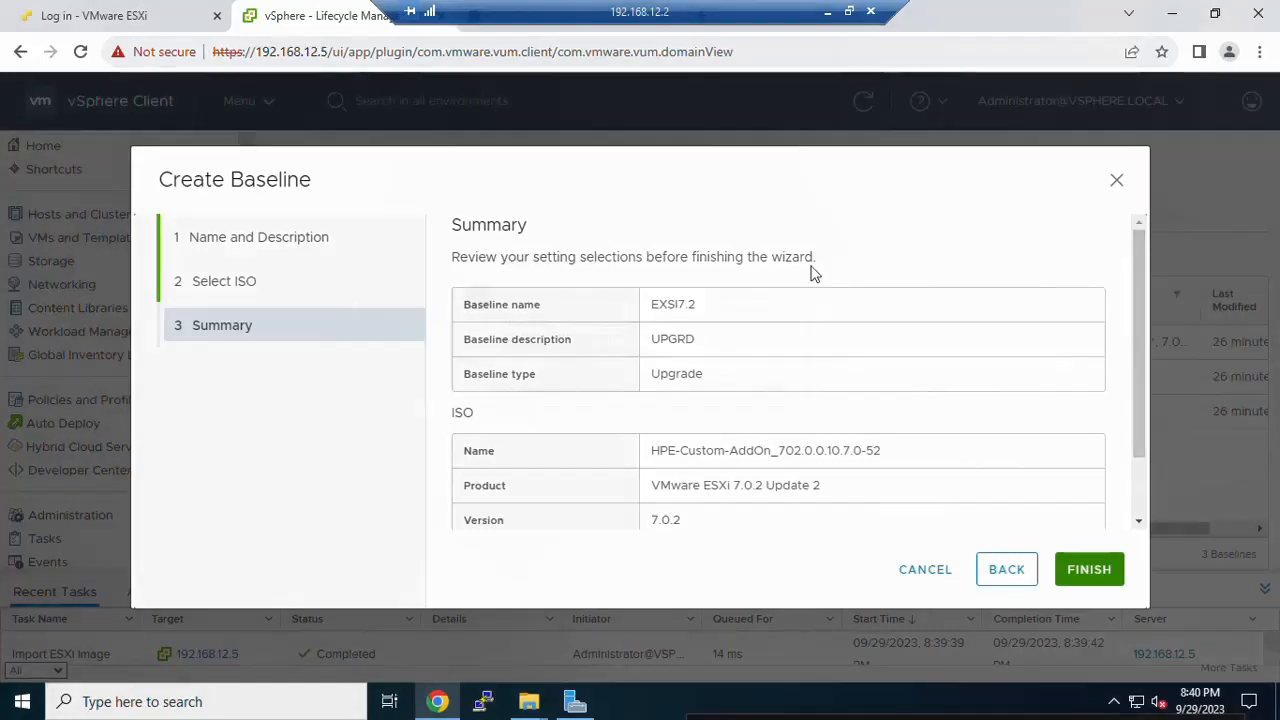
left_click(1116, 180)
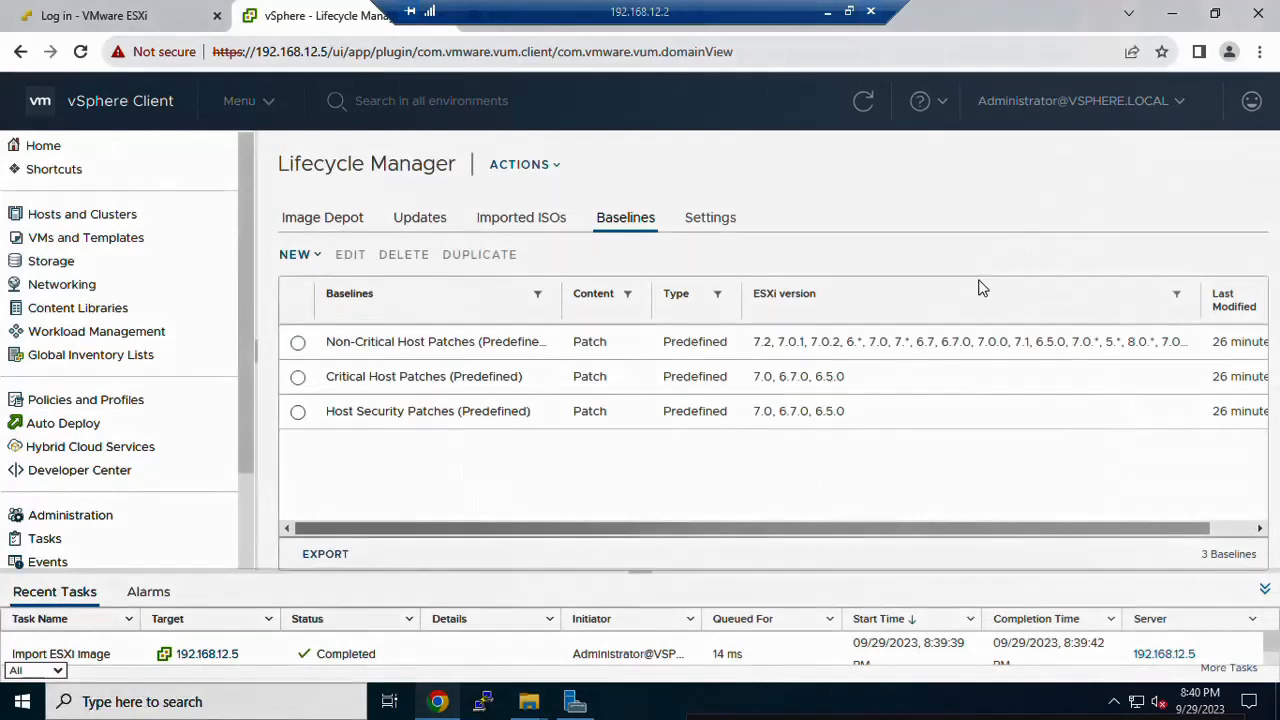